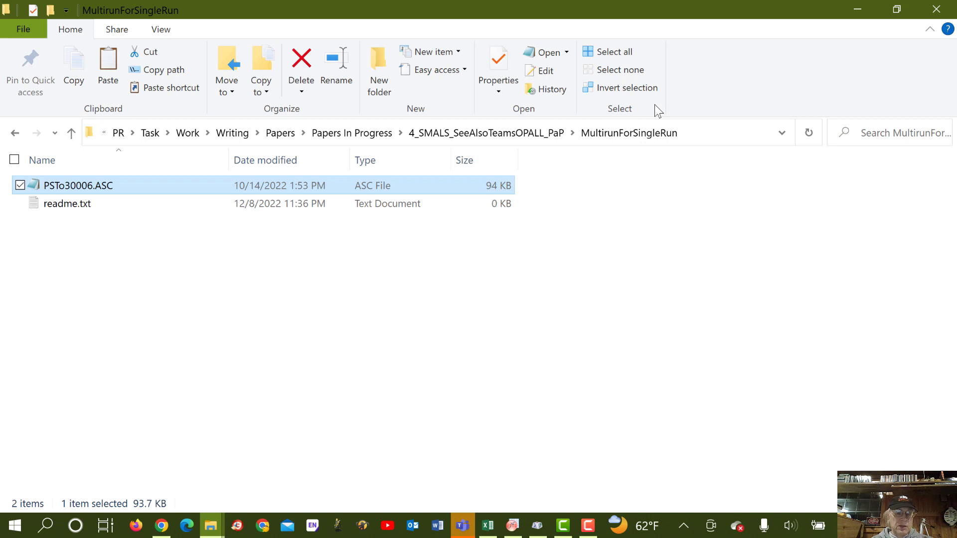
# Copy SMALS_Multirun_Blank.xlsm from the SMALS_Bundle_repeat runs folder into the MultirunForSingleRun folder.
pyautogui.hotkey('alt', 'Tab')
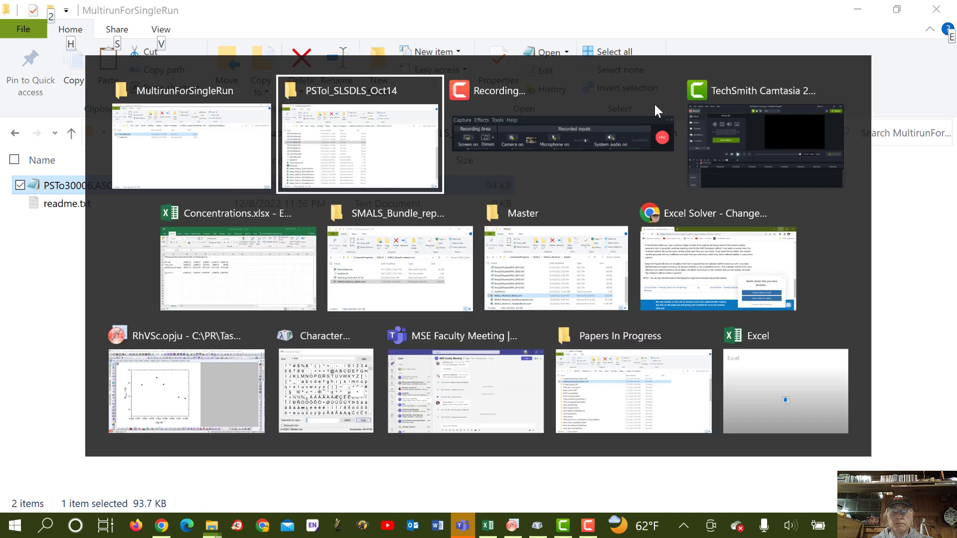
pyautogui.hotkey('alt', 'Tab')
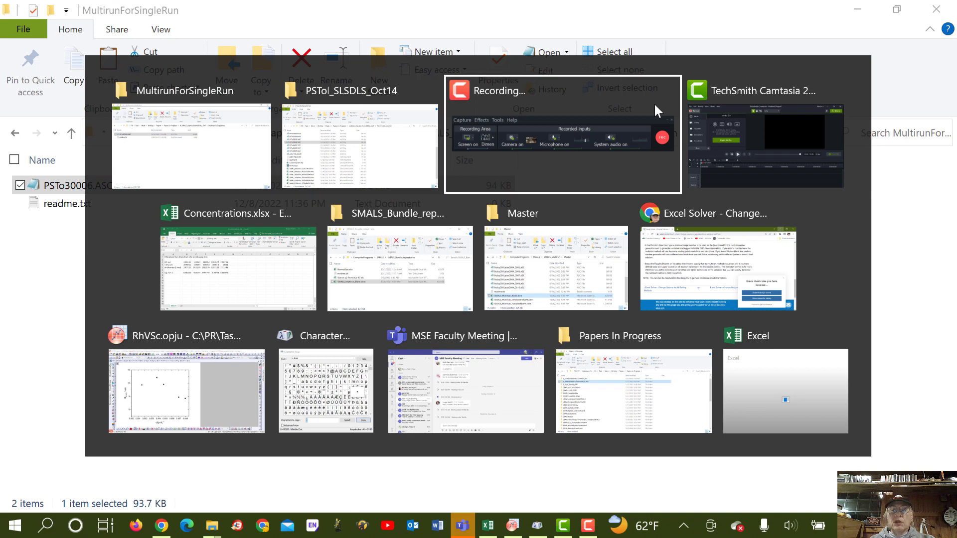
pyautogui.hotkey('alt', 'Tab')
pyautogui.hotkey('alt', 'Tab')
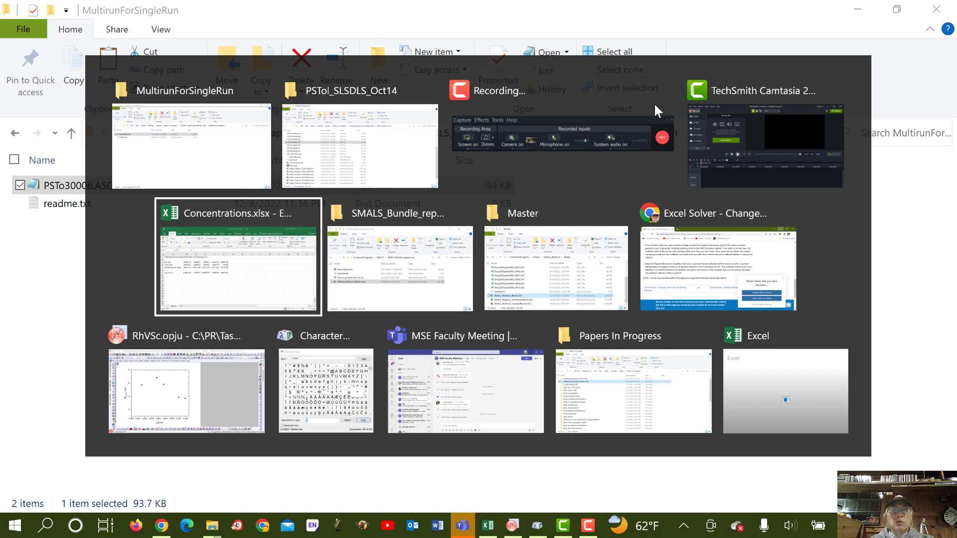
pyautogui.hotkey('alt', 'Tab')
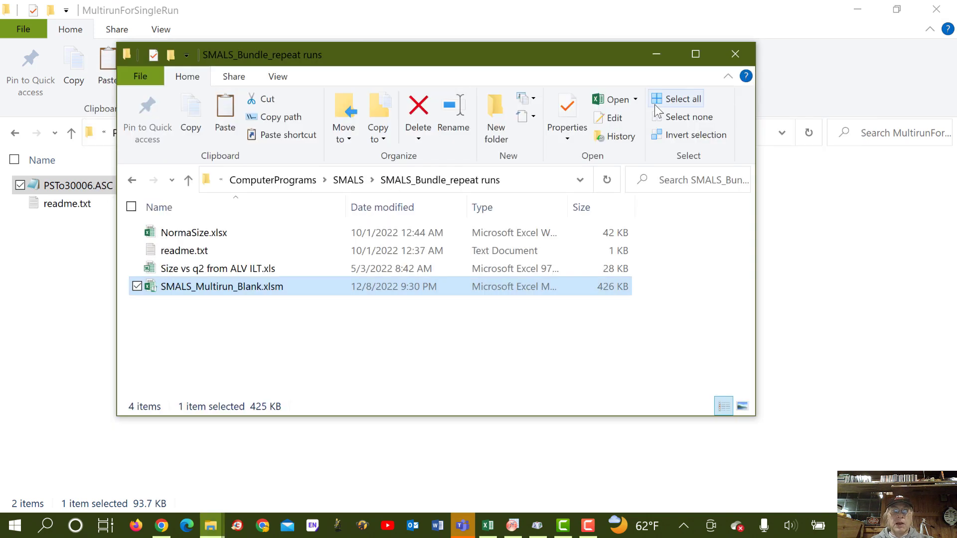
pyautogui.click(325, 336)
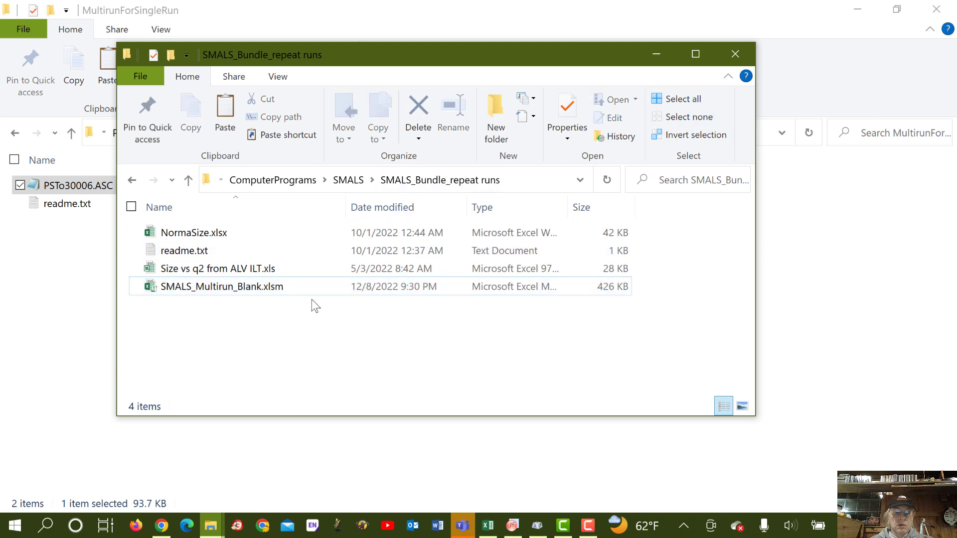
pyautogui.click(307, 287)
pyautogui.rightClick(307, 287)
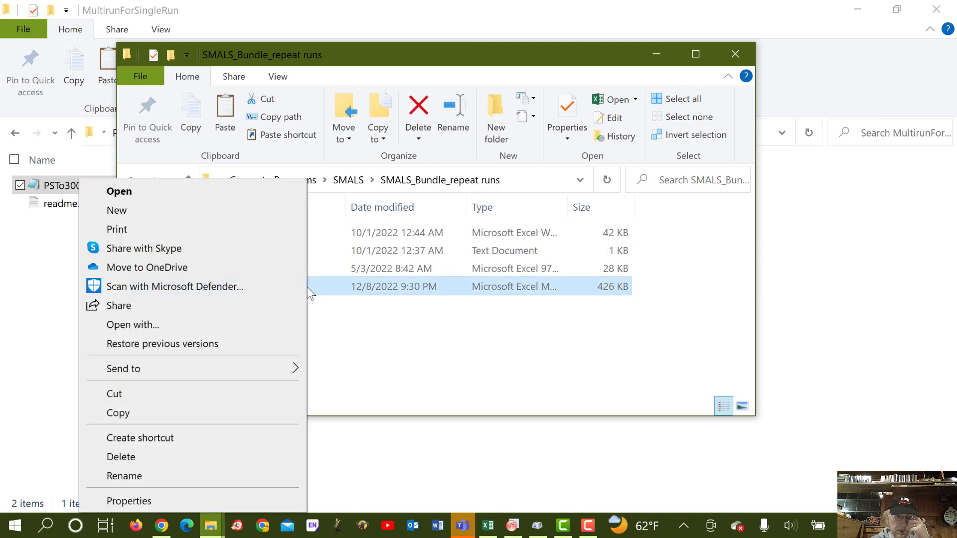
pyautogui.click(208, 418)
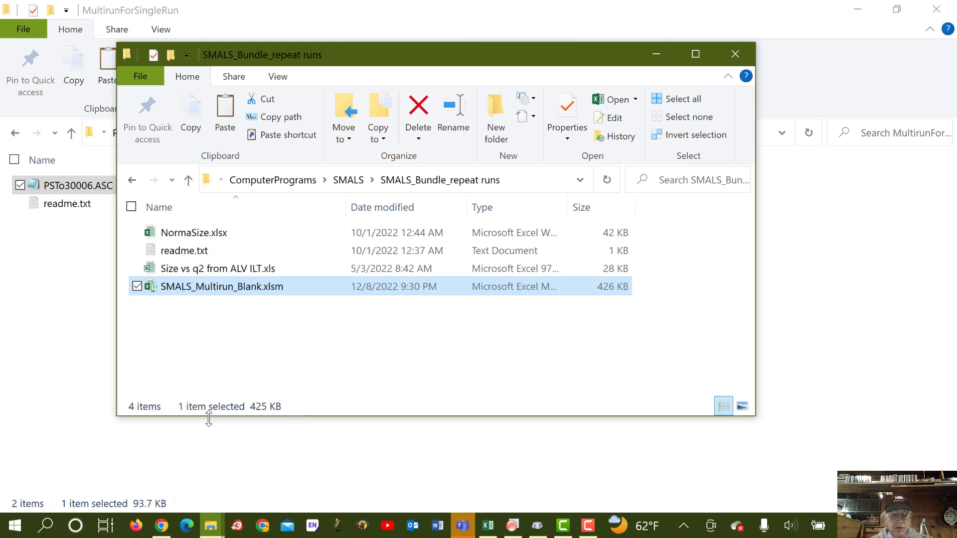
pyautogui.hotkey('alt', 'Tab')
pyautogui.rightClick(166, 333)
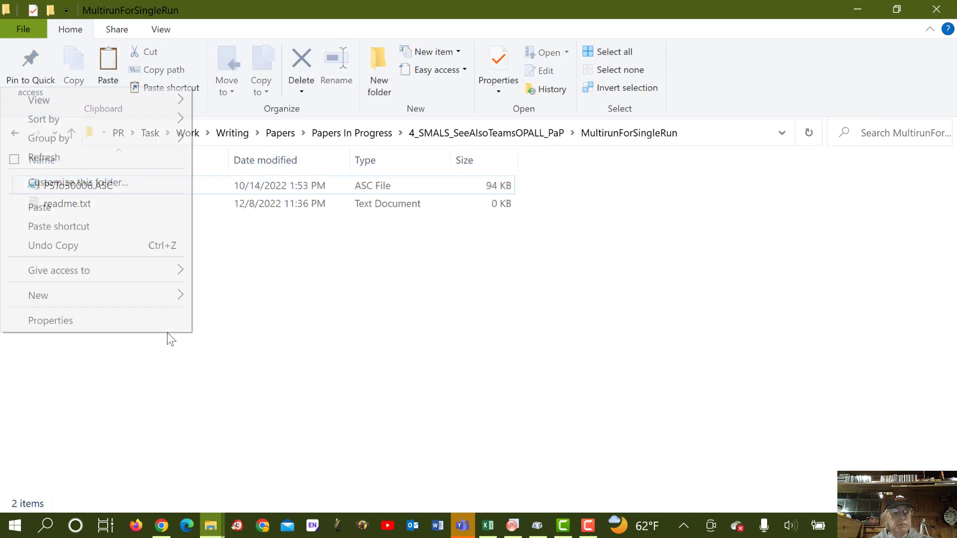
pyautogui.click(100, 210)
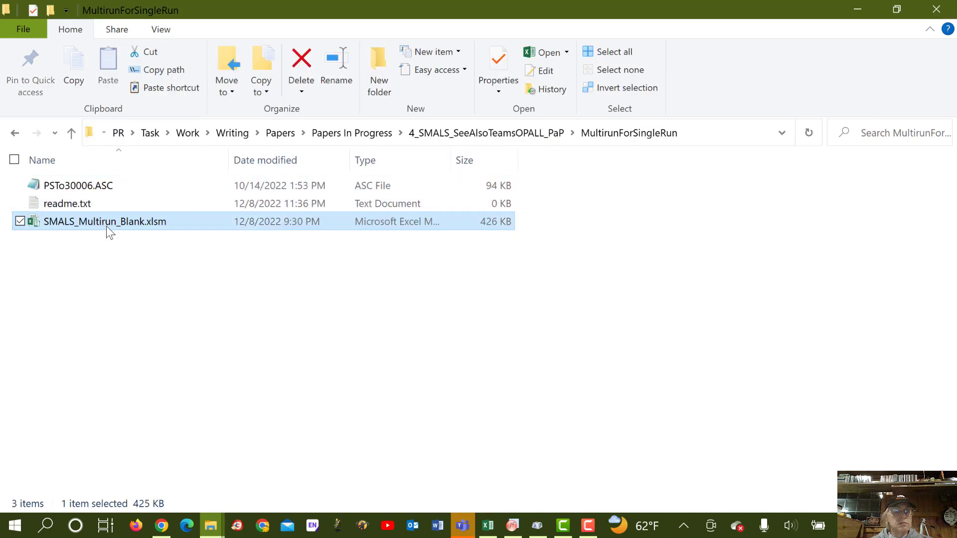
# Rename the copied workbook as SMALS_Multirun.xlsm.
pyautogui.click(115, 229)
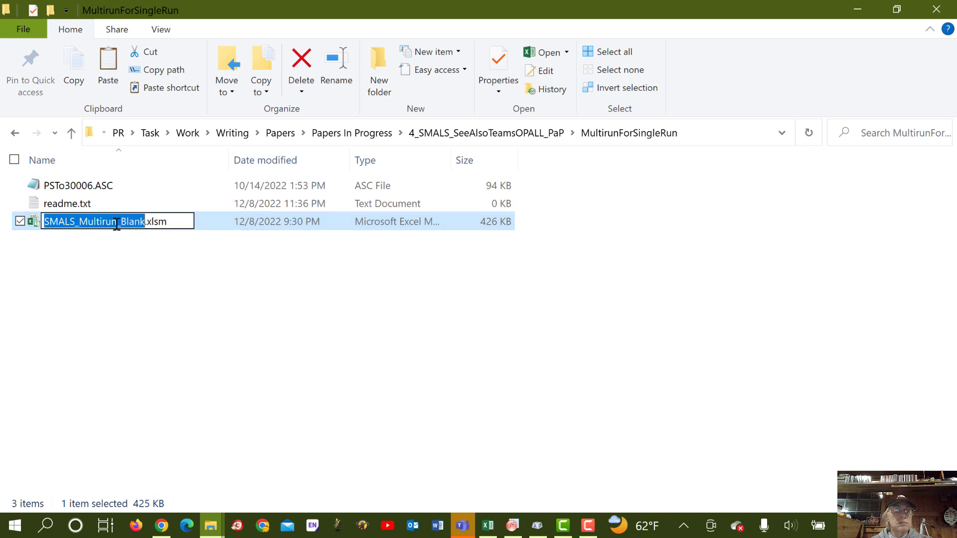
pyautogui.moveTo(117, 226); pyautogui.dragTo(147, 226)
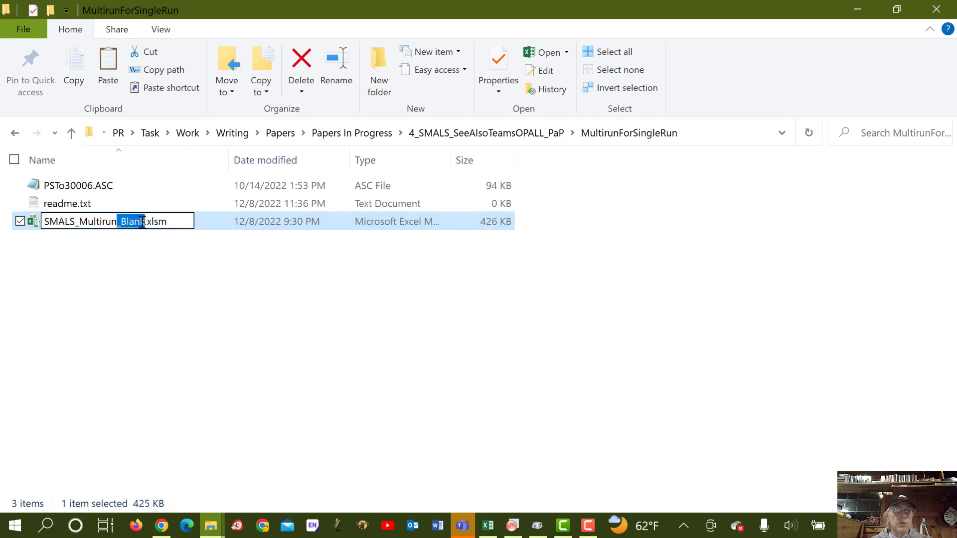
pyautogui.press('BackSpace')
pyautogui.click(126, 290)
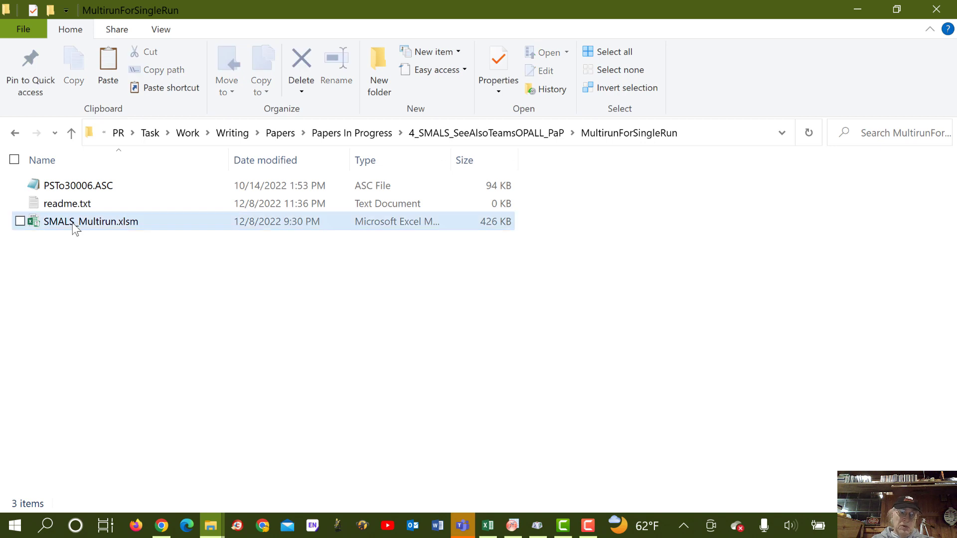
# Open SMALS_Multirun.xlsm in Excel, enable its active content and dismiss the Choose Files form.
pyautogui.click(102, 228)
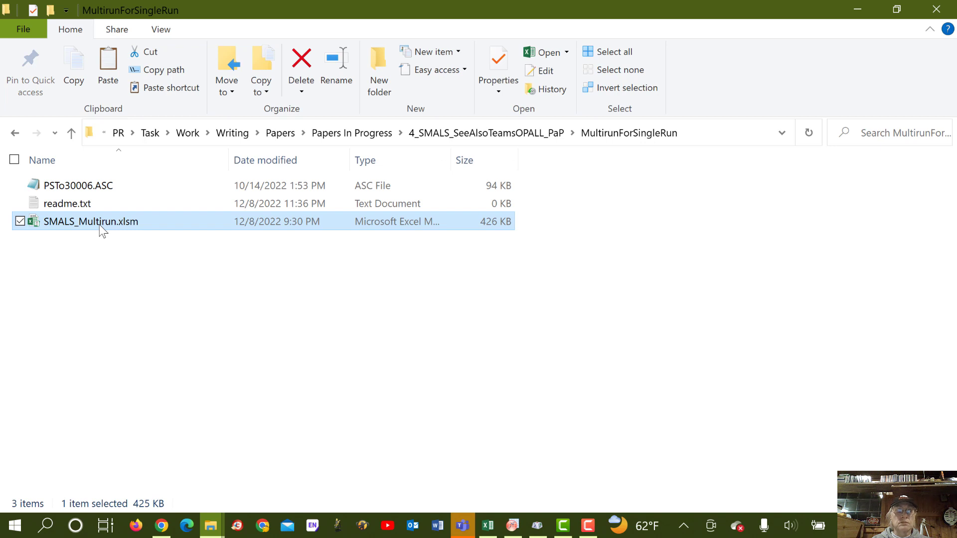
pyautogui.hotkey('alt', 'Tab')
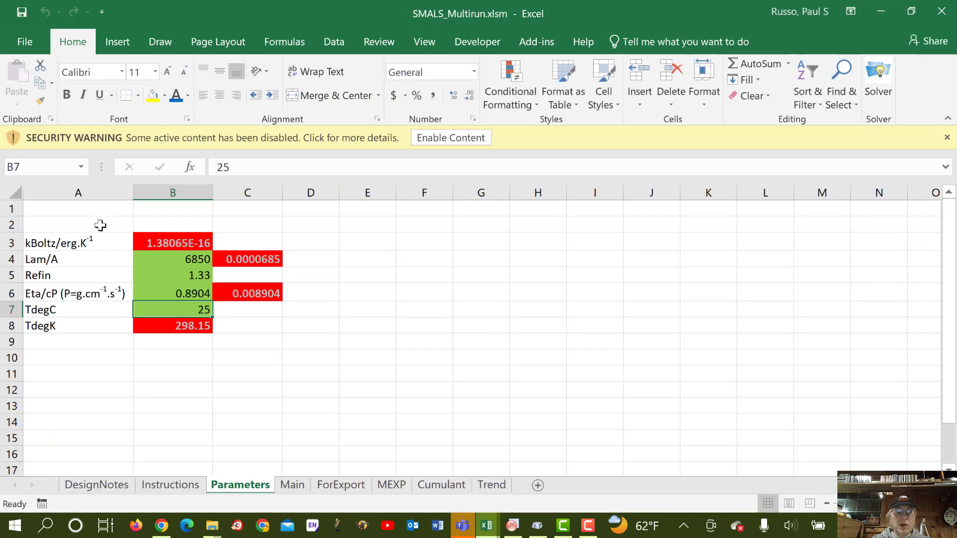
pyautogui.click(419, 138)
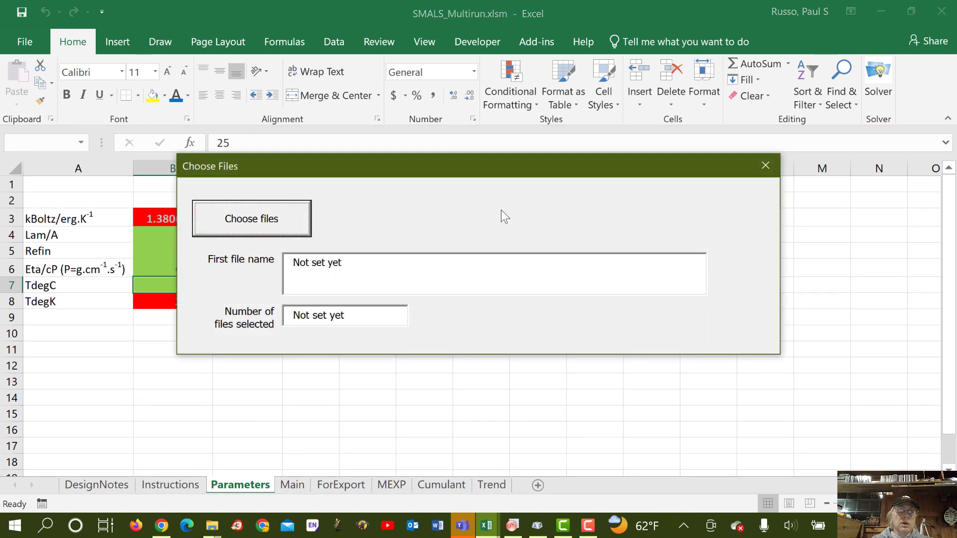
pyautogui.click(767, 166)
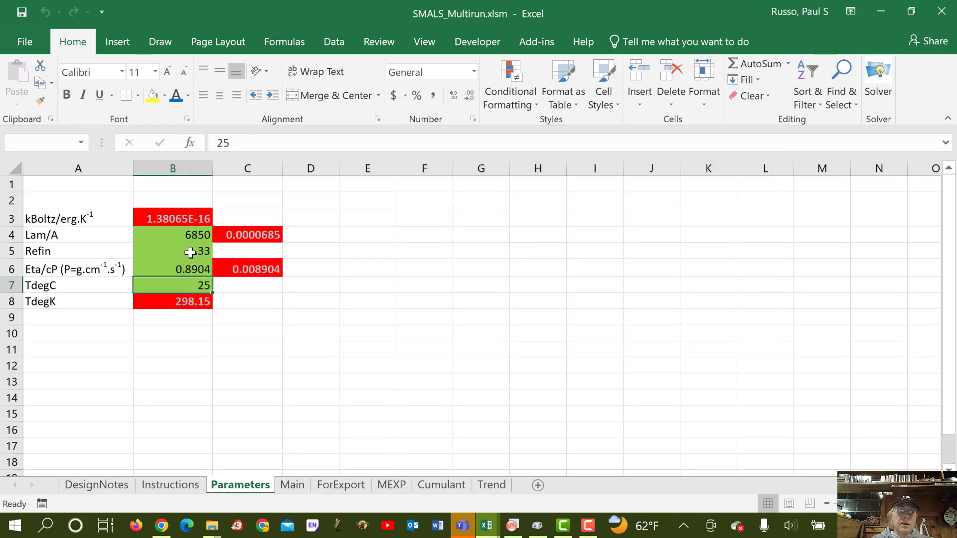
# On the Parameters sheet, set the refractive index (Refin) to 1.495 and the viscosity (Eta/cP) to 0.56.
pyautogui.click(190, 253)
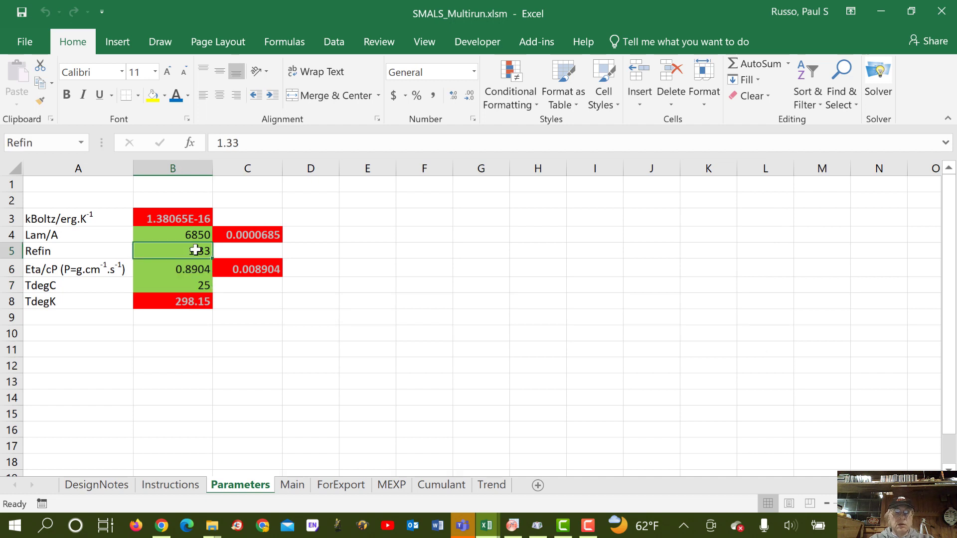
pyautogui.write('1.495')
pyautogui.press('Return')
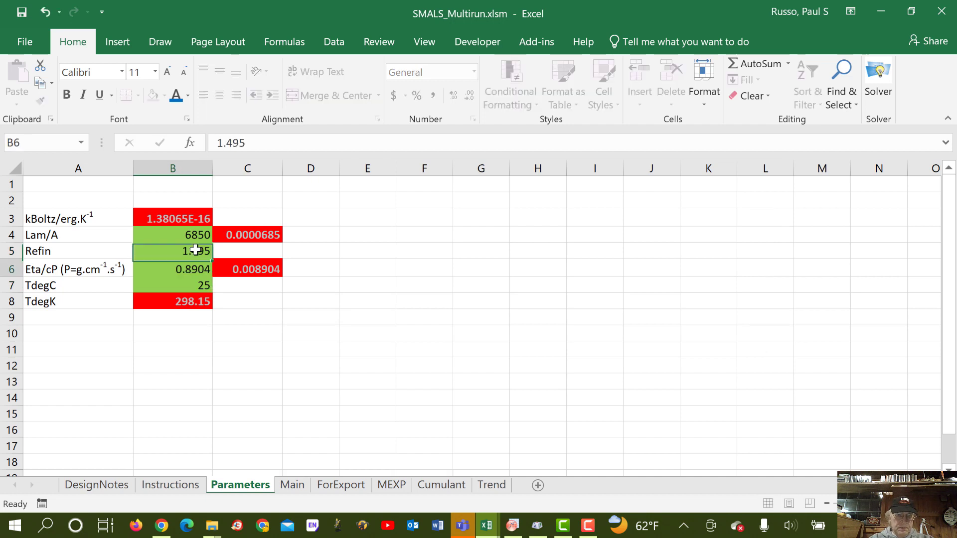
pyautogui.write('.56')
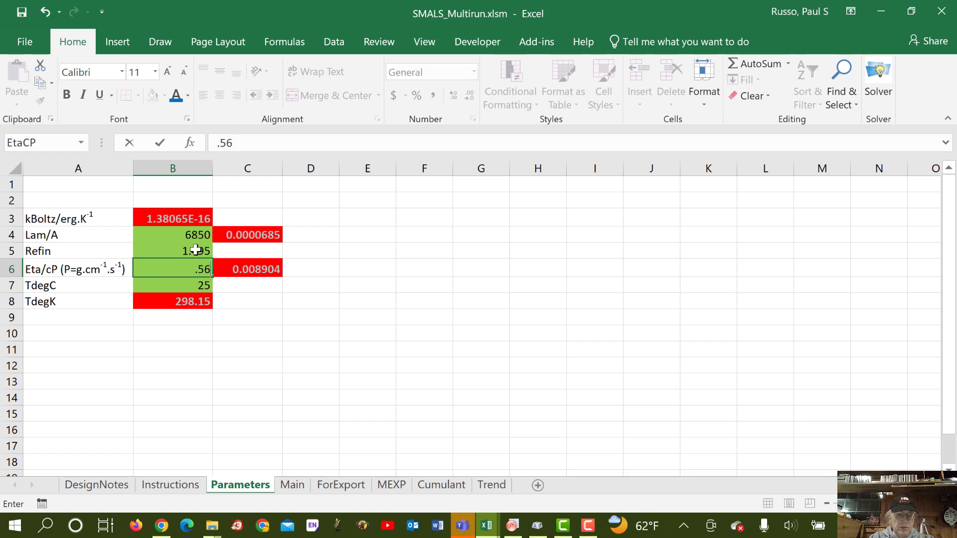
pyautogui.press('Return')
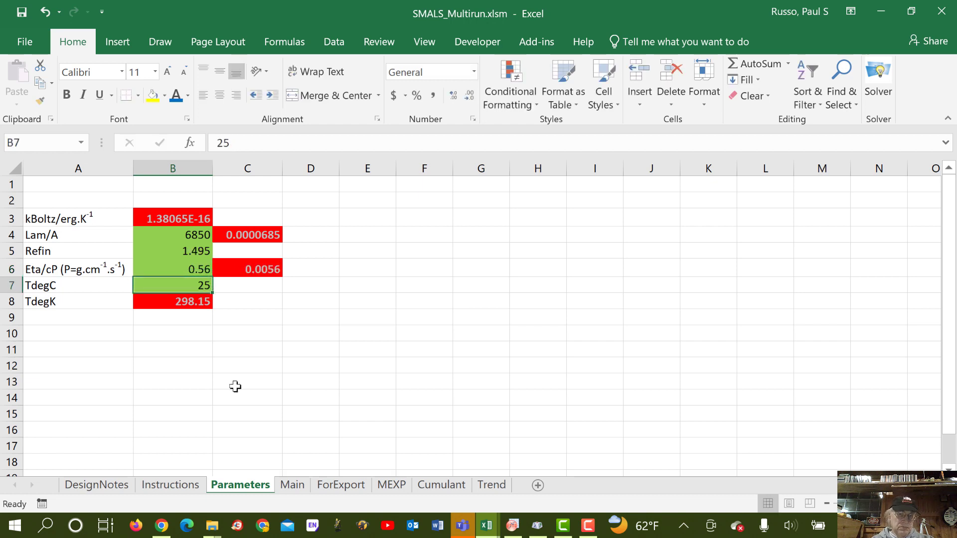
pyautogui.click(195, 350)
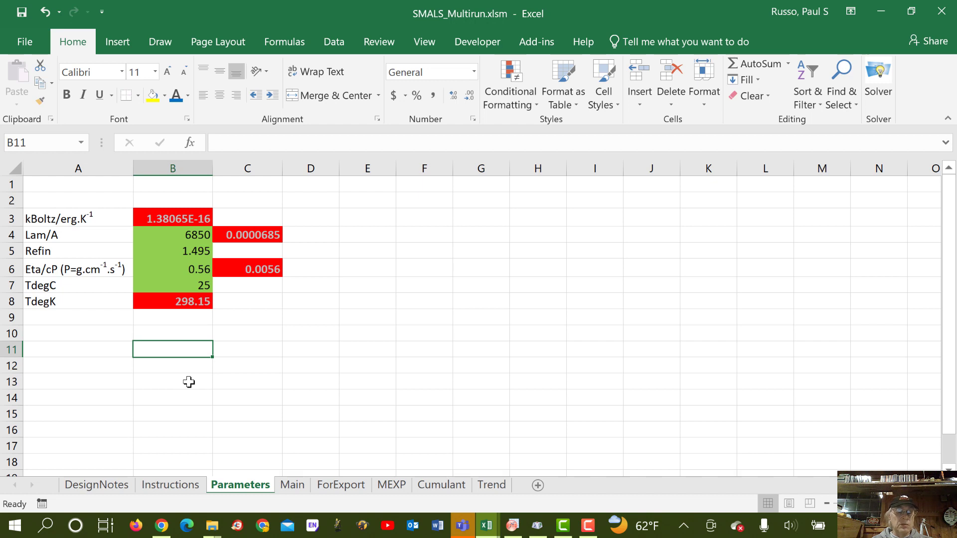
# Redisplay the naming form from the Main sheet, load the data file PSTo30006.ASC and close the form.
pyautogui.click(297, 485)
pyautogui.click(109, 199)
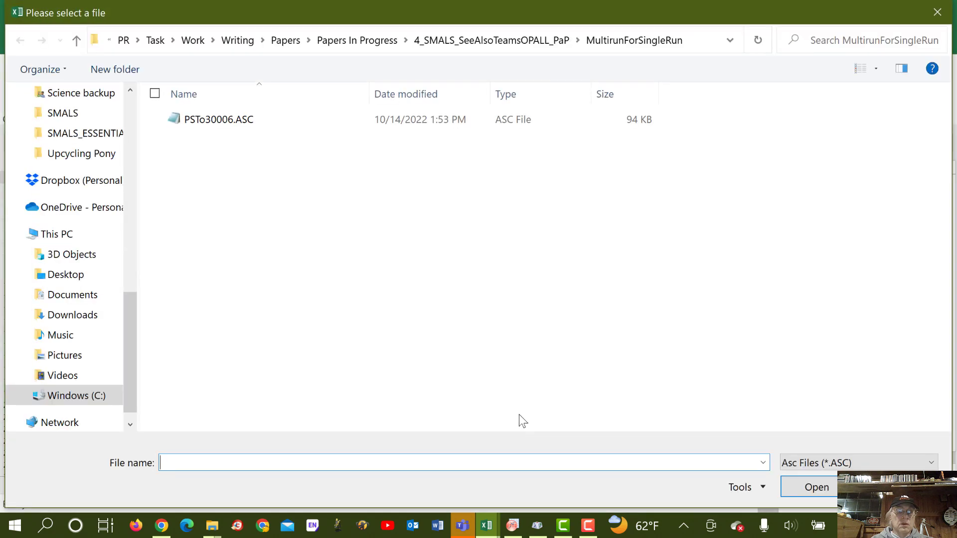
pyautogui.click(244, 124)
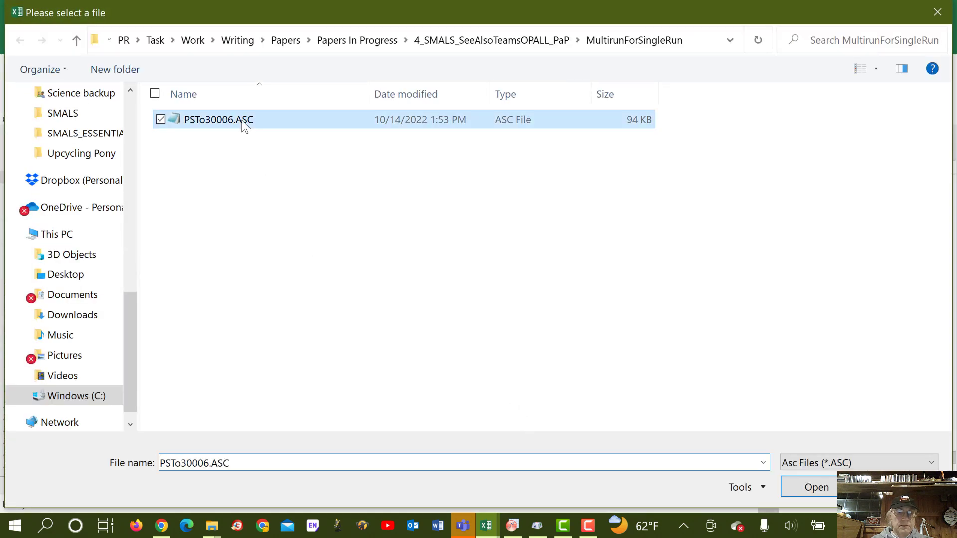
pyautogui.click(797, 486)
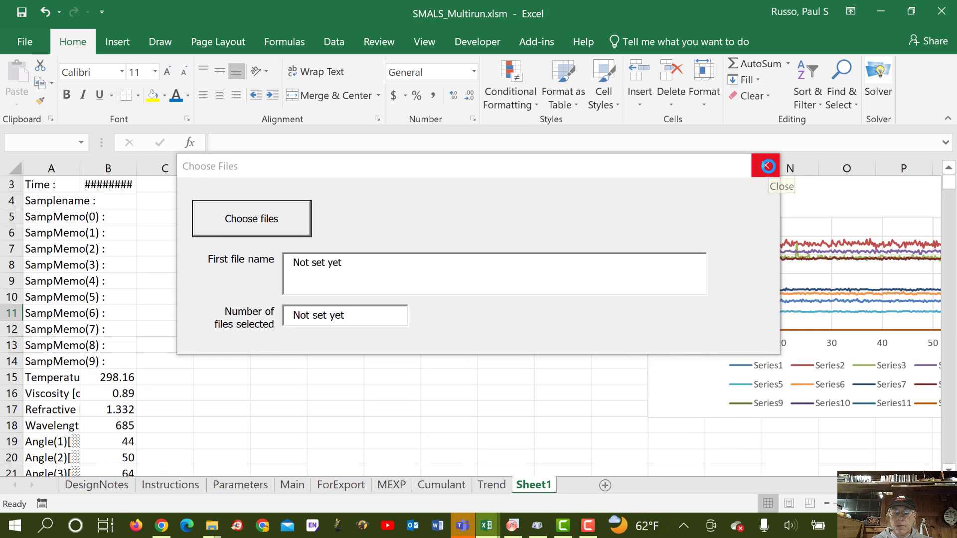
pyautogui.click(767, 166)
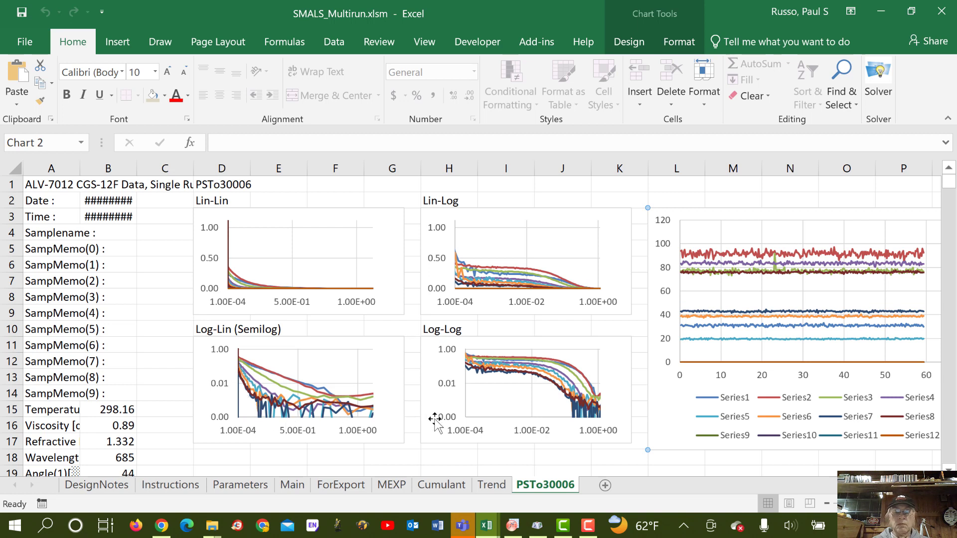
# Compute the average and uncertainties on the Main sheet.
pyautogui.click(295, 490)
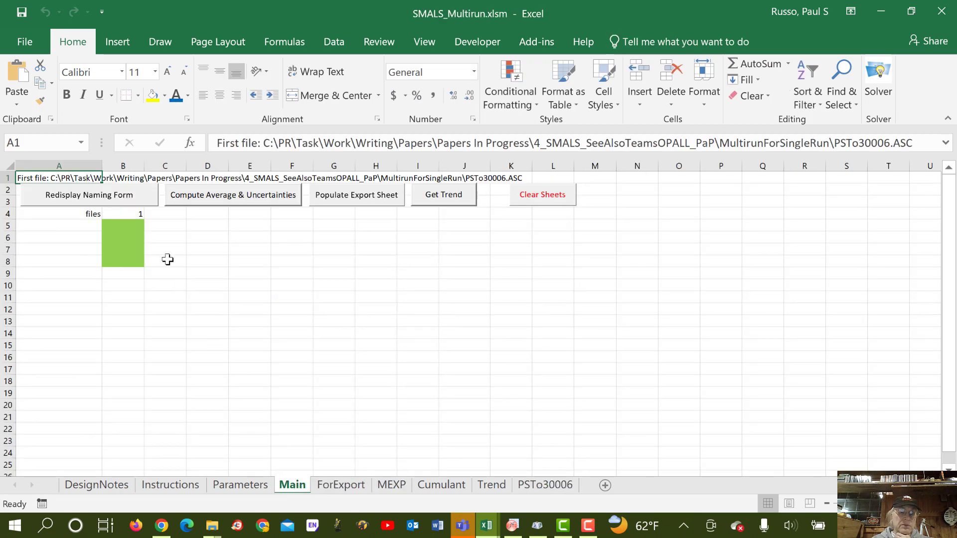
pyautogui.click(205, 202)
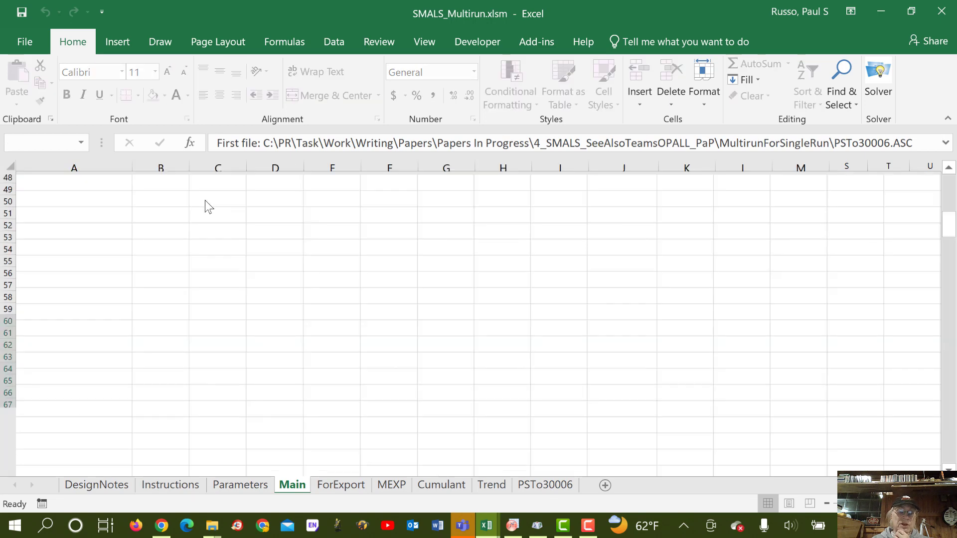
pyautogui.click(515, 318)
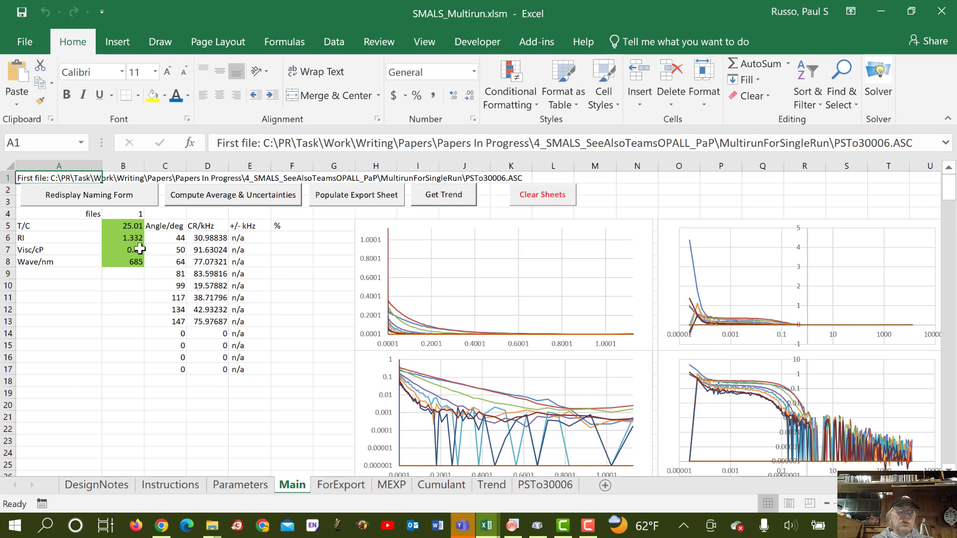
# On the Main sheet, set RI to 1.495 and Visc/cP to 0.56.
pyautogui.click(137, 238)
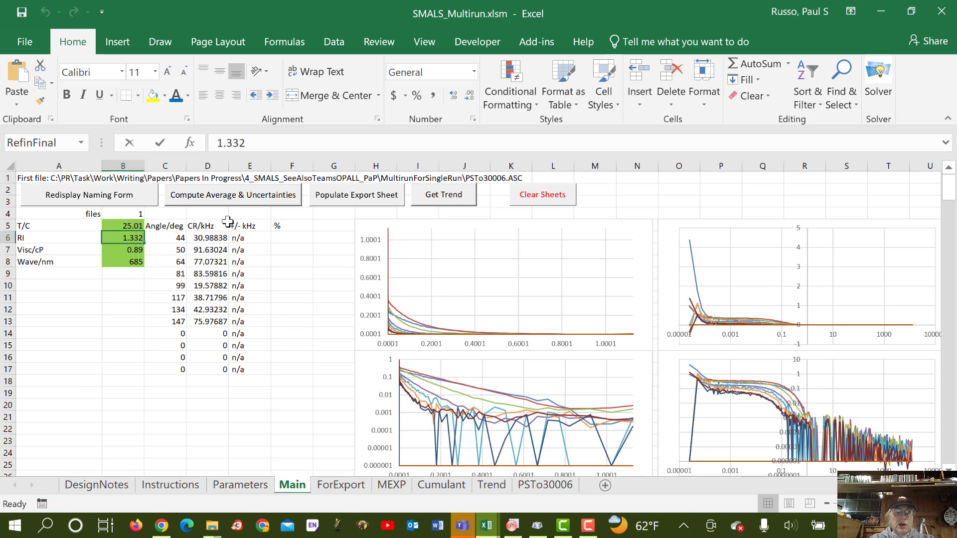
pyautogui.write('1.495')
pyautogui.press('Return')
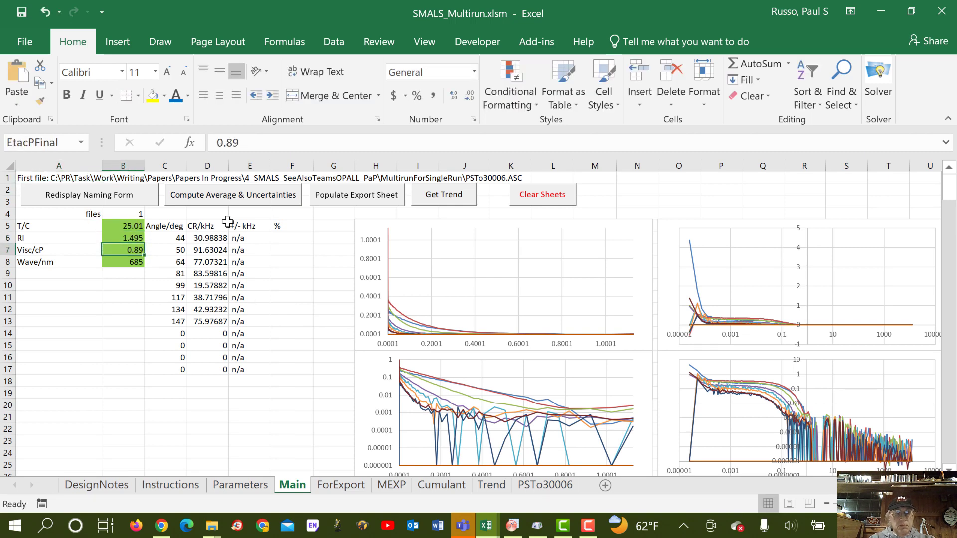
pyautogui.write('.56')
pyautogui.press('Return')
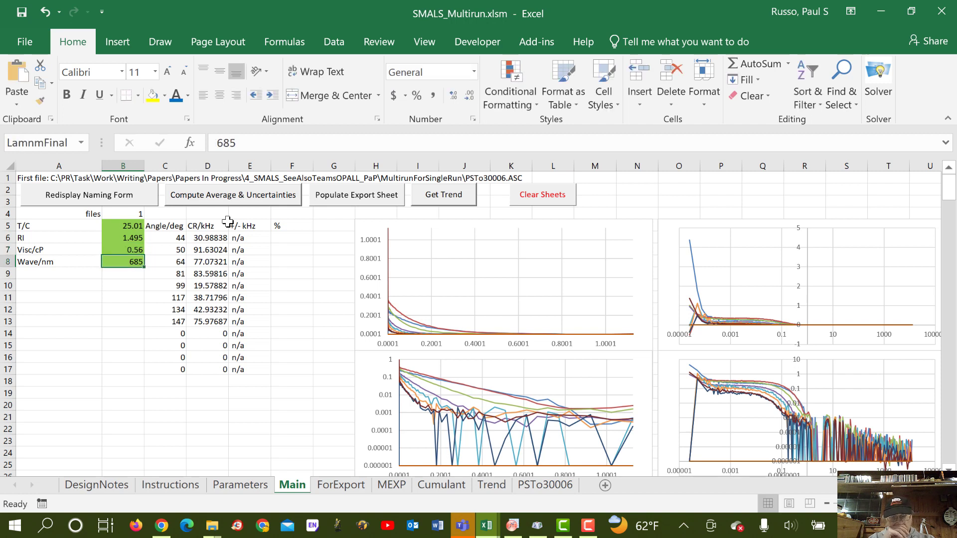
pyautogui.click(177, 405)
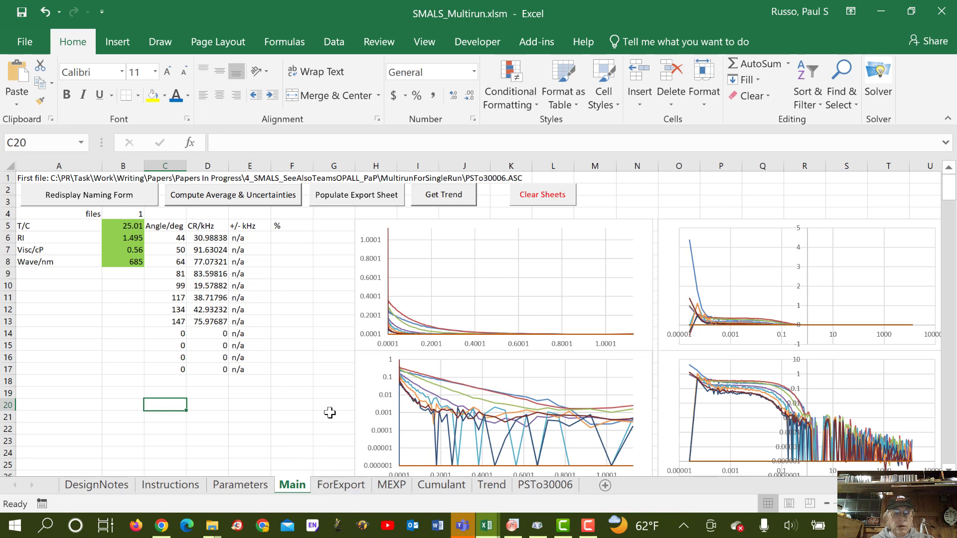
# Populate the export sheet and go to the First Channel Used cell on the MEXP sheet.
pyautogui.click(348, 199)
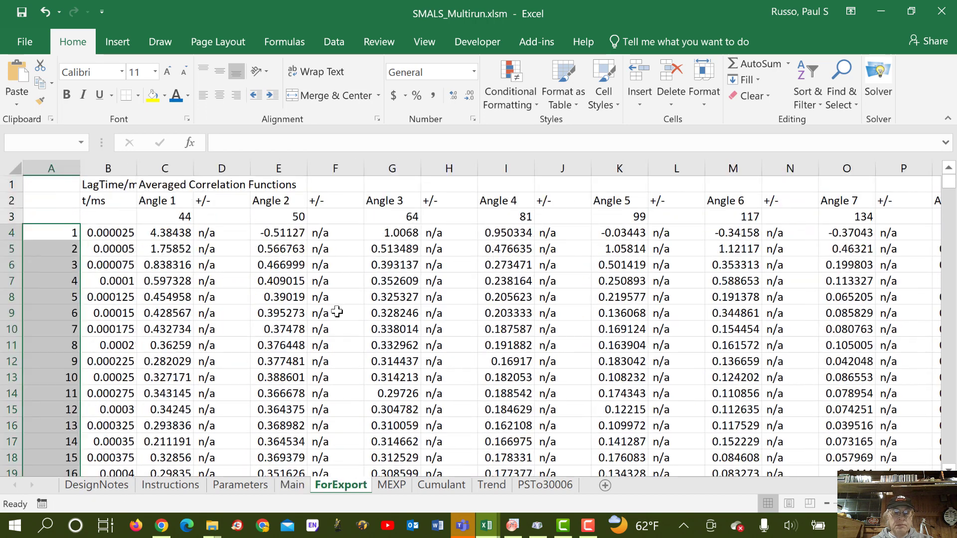
pyautogui.click(392, 486)
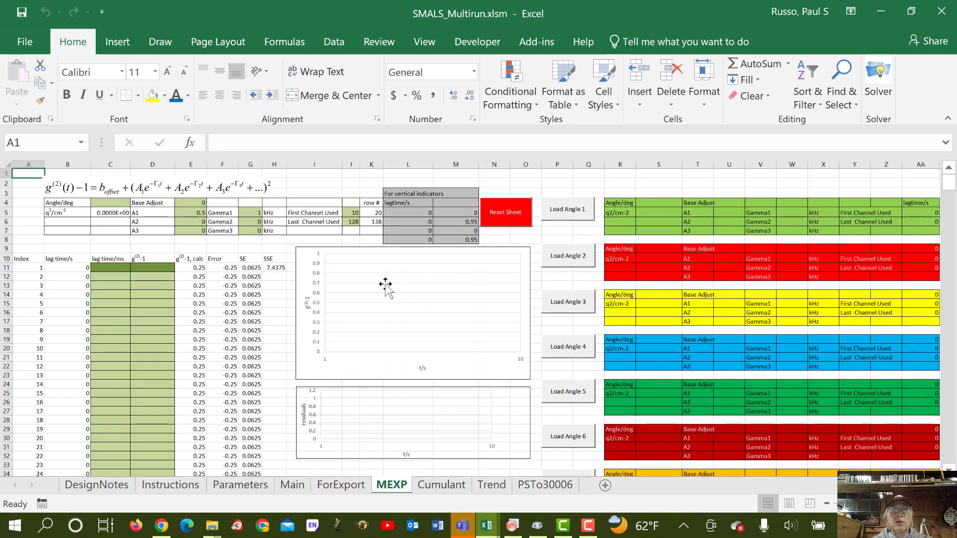
pyautogui.click(353, 213)
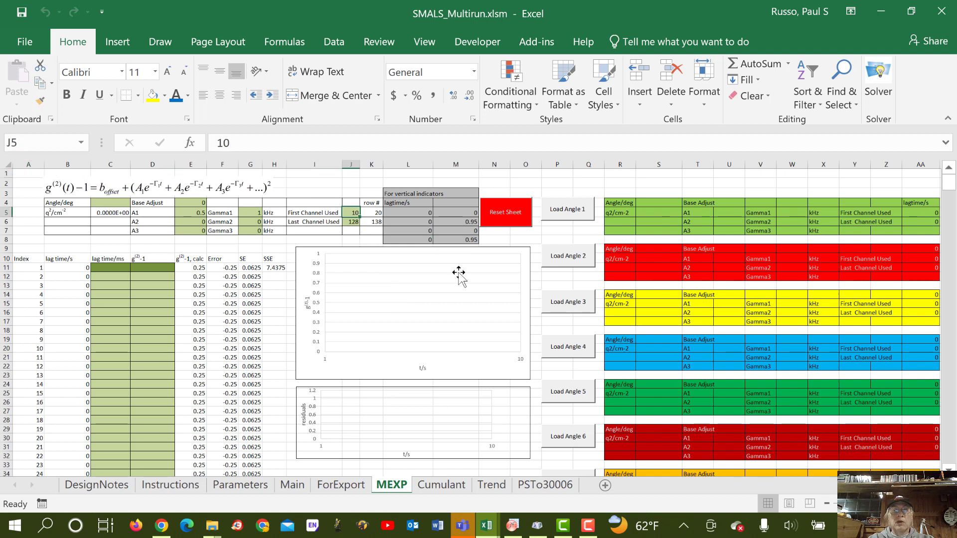
# Set First Channel Used to 30 on the MEXP sheet and dismiss the log chart warning.
pyautogui.write('30')
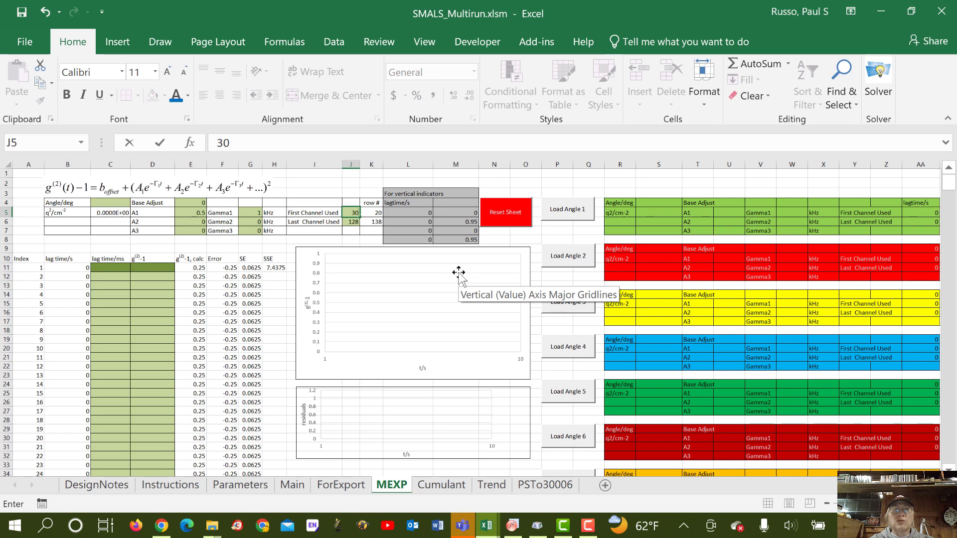
pyautogui.press('Return')
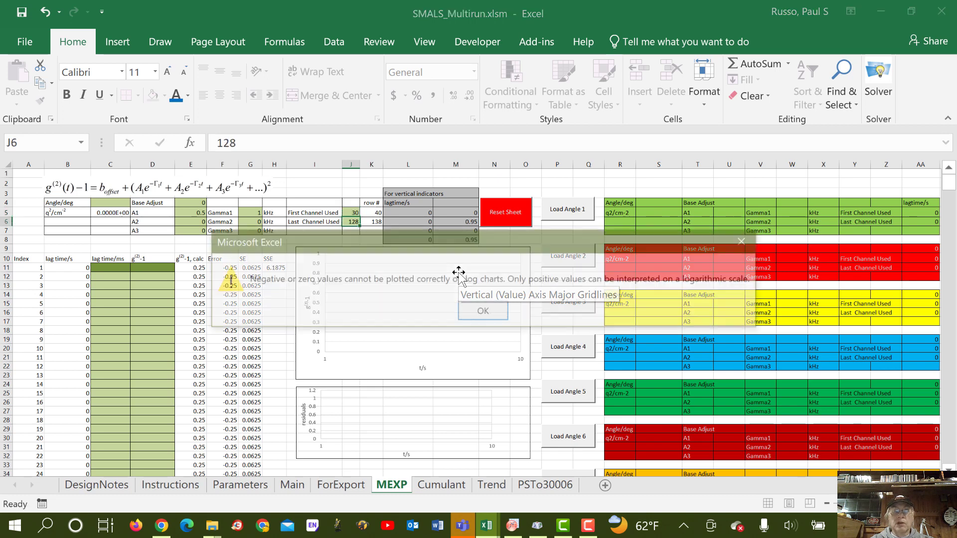
pyautogui.click(482, 312)
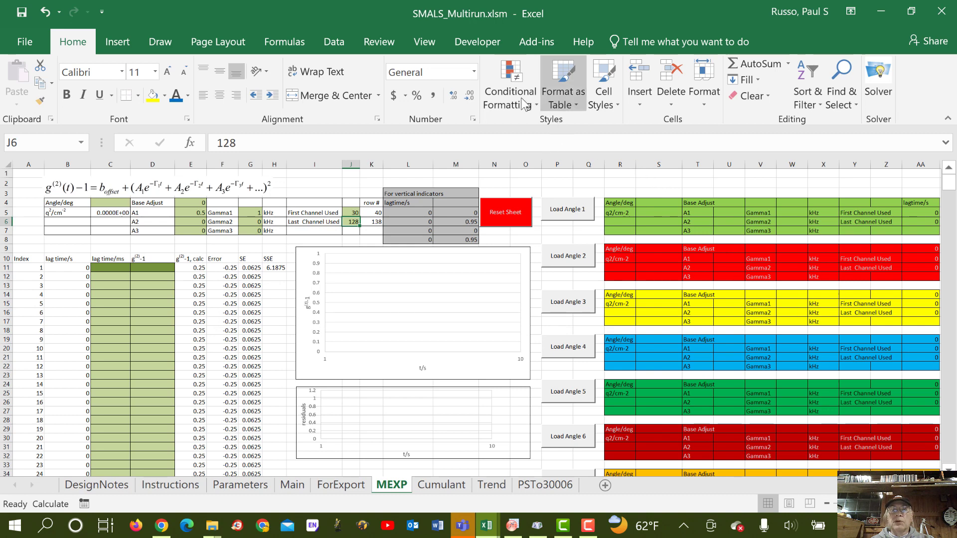
# Review the Solver's constraint precision and its GRG Nonlinear convergence, derivative and multistart settings, then close Solver without solving.
pyautogui.click(344, 47)
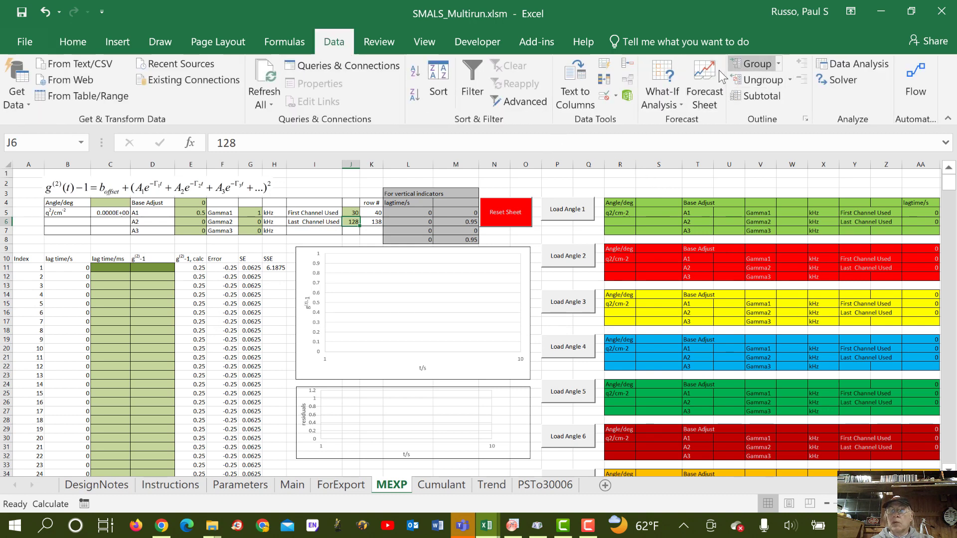
pyautogui.click(853, 78)
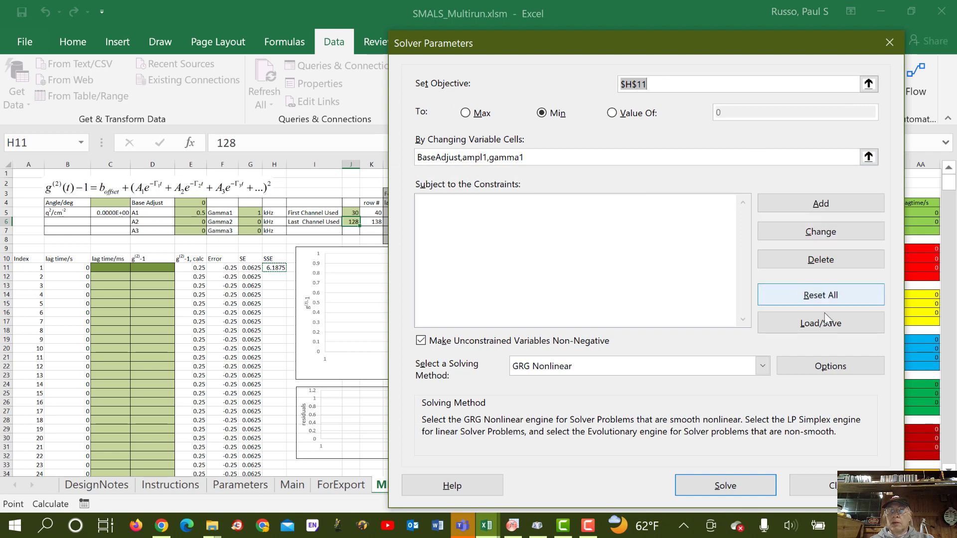
pyautogui.click(829, 369)
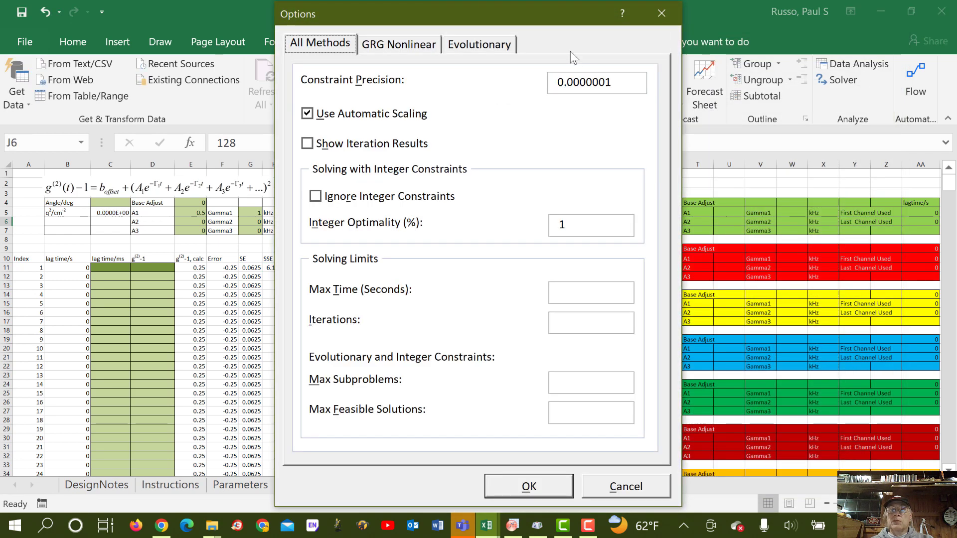
pyautogui.moveTo(614, 82); pyautogui.dragTo(552, 83)
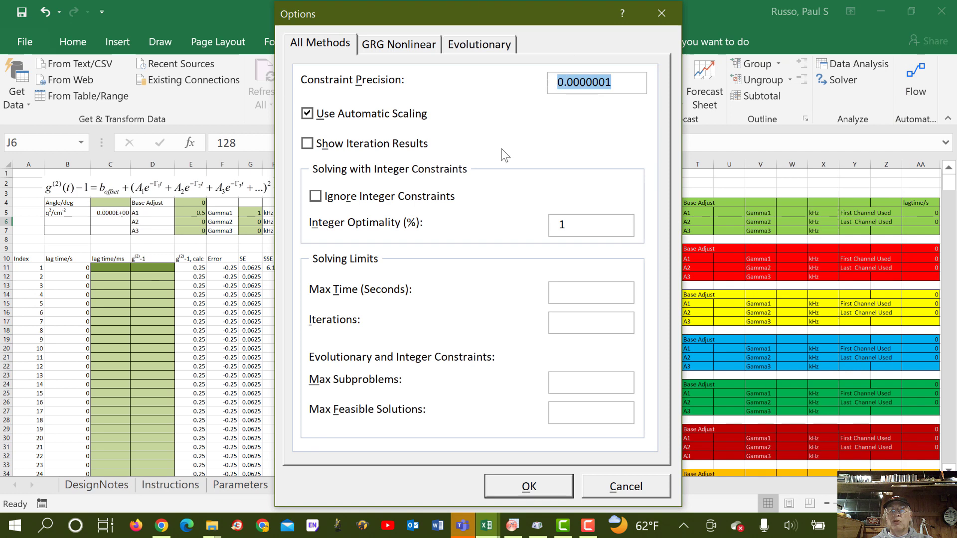
pyautogui.click(397, 48)
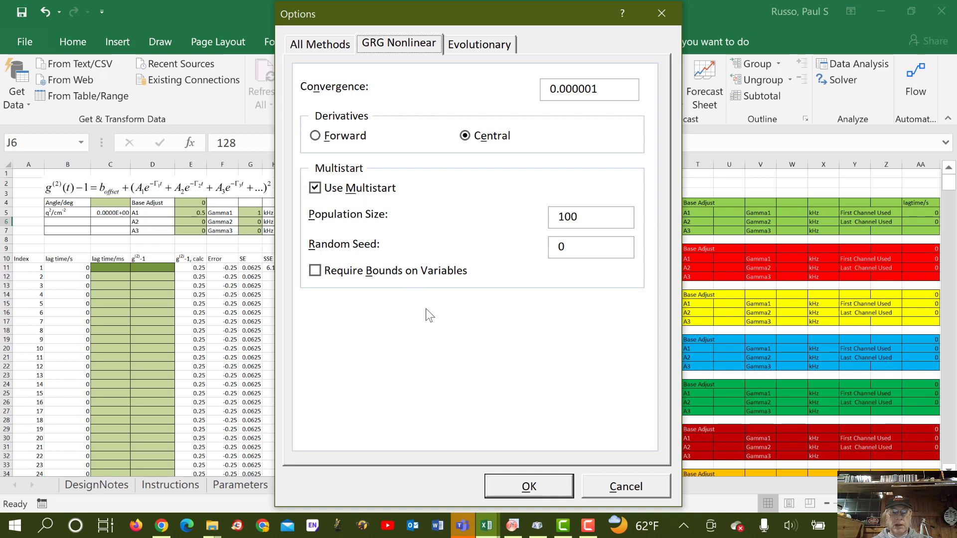
pyautogui.click(529, 486)
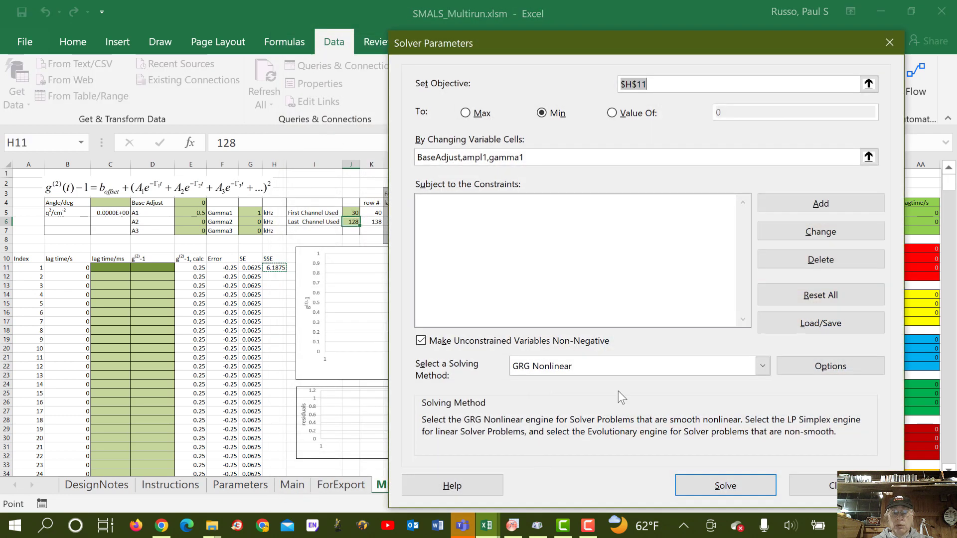
pyautogui.click(824, 487)
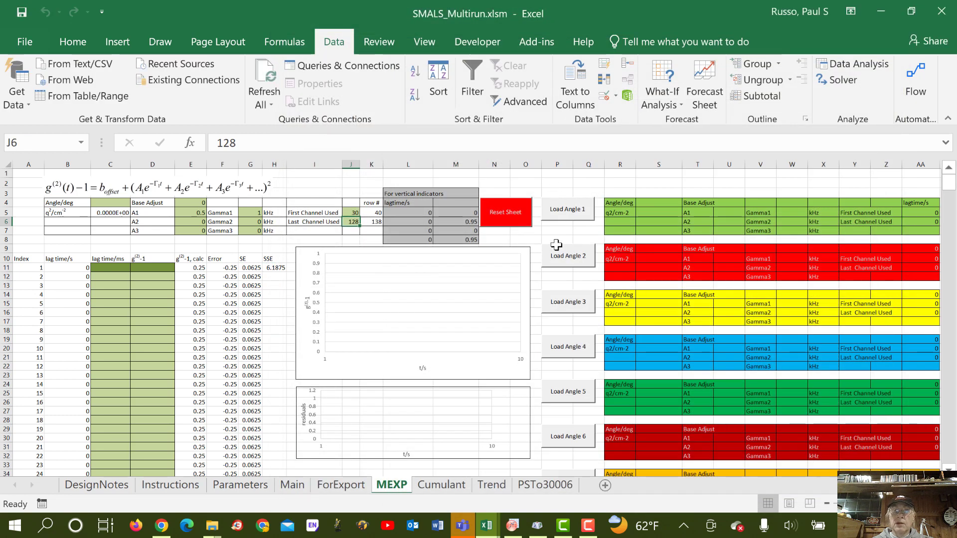
# Load Angle 1 into the MEXP sheet, dismiss the log chart warning and keep the Solver solution.
pyautogui.click(577, 212)
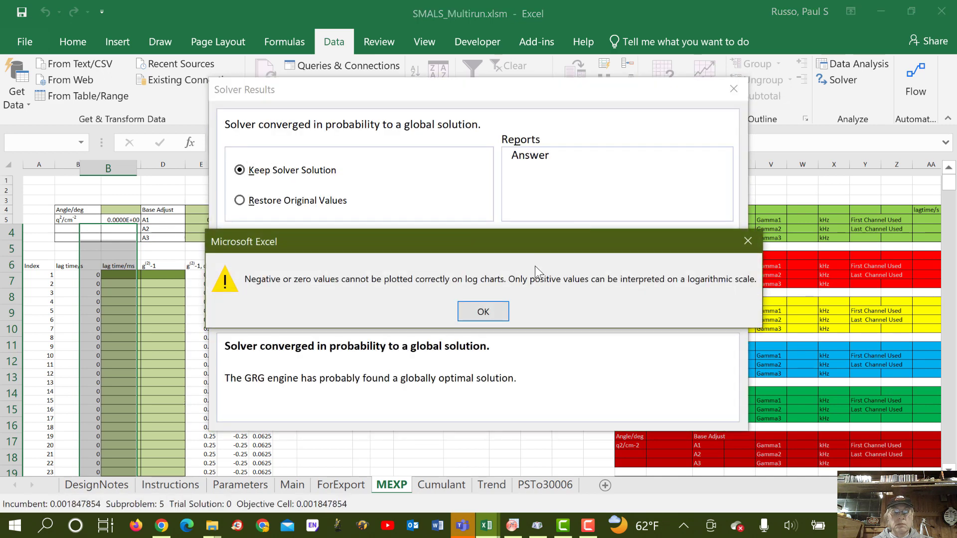
pyautogui.click(500, 312)
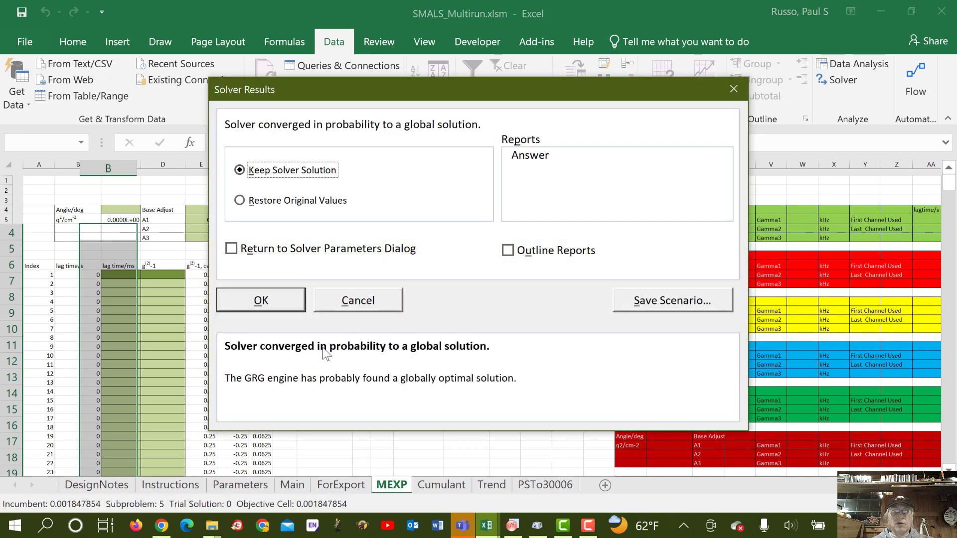
pyautogui.click(261, 300)
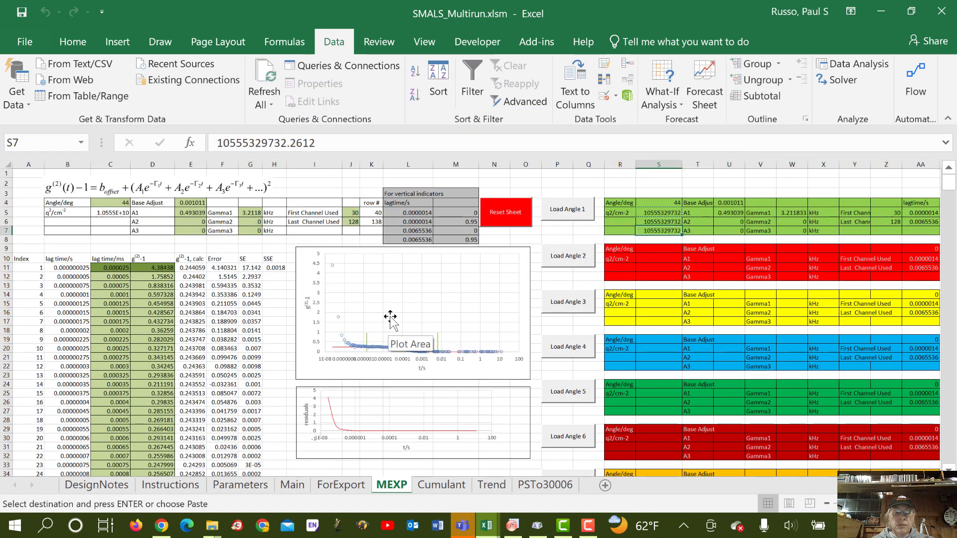
# Enlarge the residuals chart downward to make it several times taller.
pyautogui.scroll(-3, 414, 410)
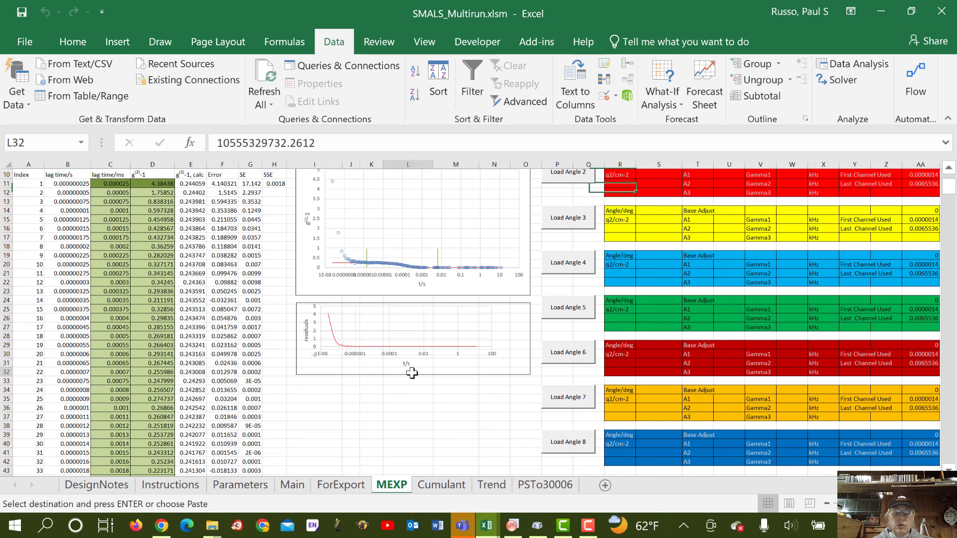
pyautogui.click(447, 375)
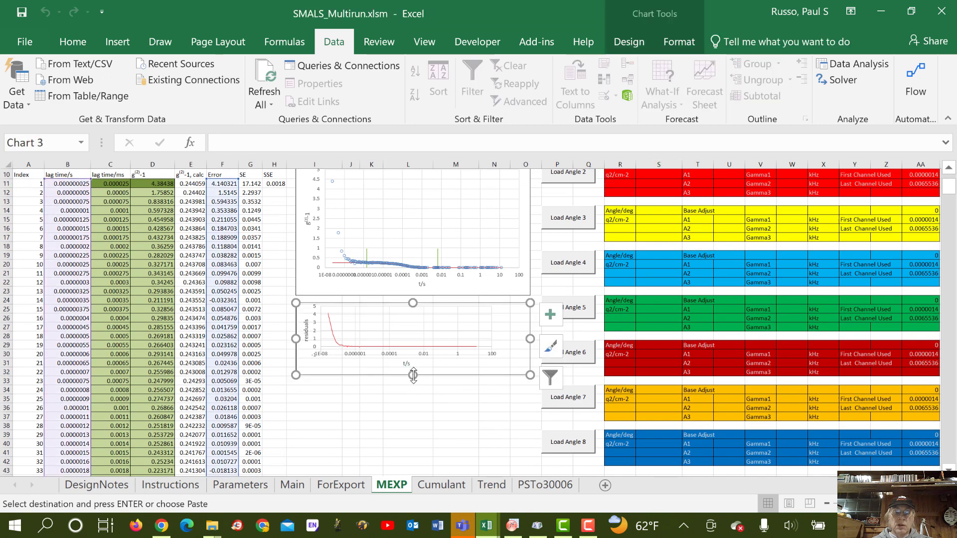
pyautogui.moveTo(413, 375); pyautogui.dragTo(412, 452)
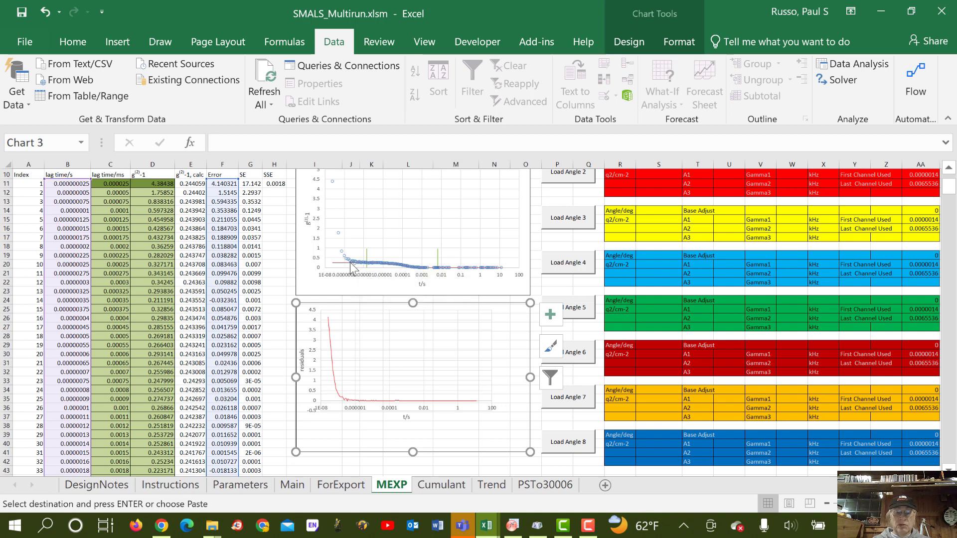
pyautogui.moveTo(351, 265)
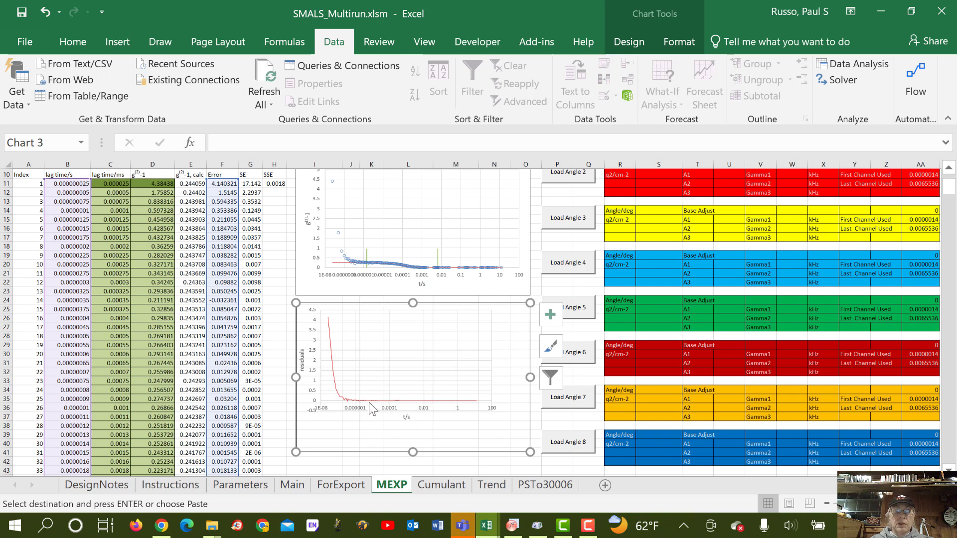
pyautogui.scroll(-4, 416, 399)
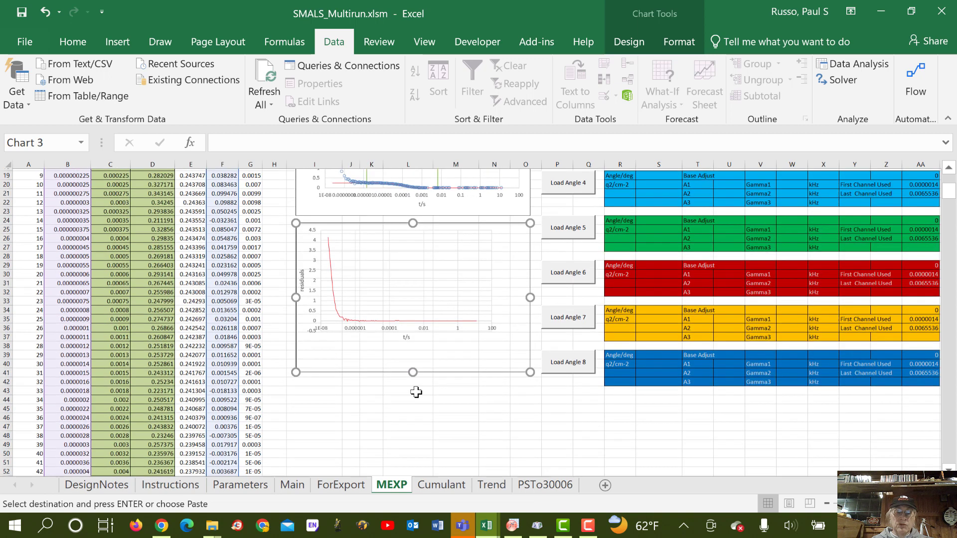
pyautogui.moveTo(413, 343); pyautogui.dragTo(420, 464)
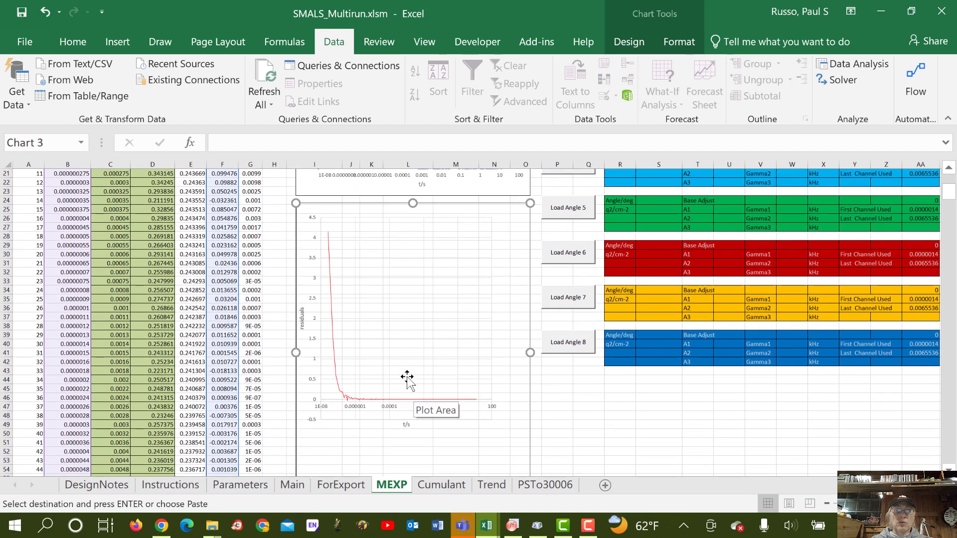
# Open the axis formatting for the residuals chart's vertical axis and set its maximum bound to 1.0.
pyautogui.rightClick(315, 351)
pyautogui.click(338, 341)
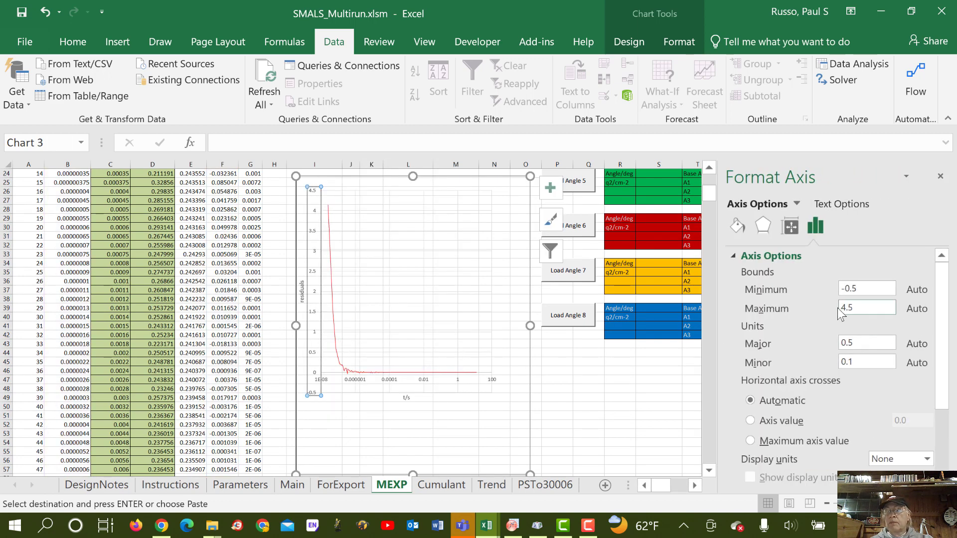
pyautogui.doubleClick(840, 307)
pyautogui.write('1')
pyautogui.press('Return')
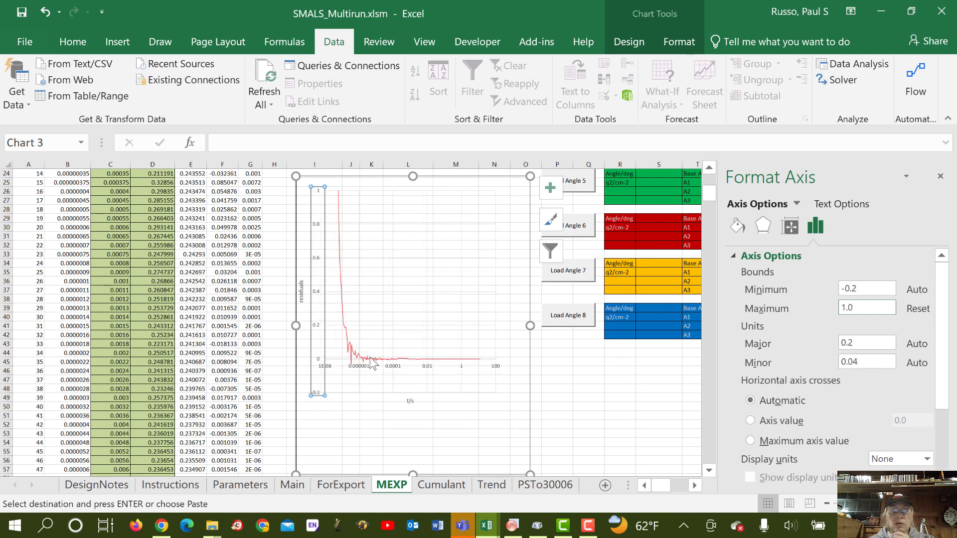
# Reduce the residuals chart's vertical axis maximum to 0.1.
pyautogui.scroll(3, 357, 352)
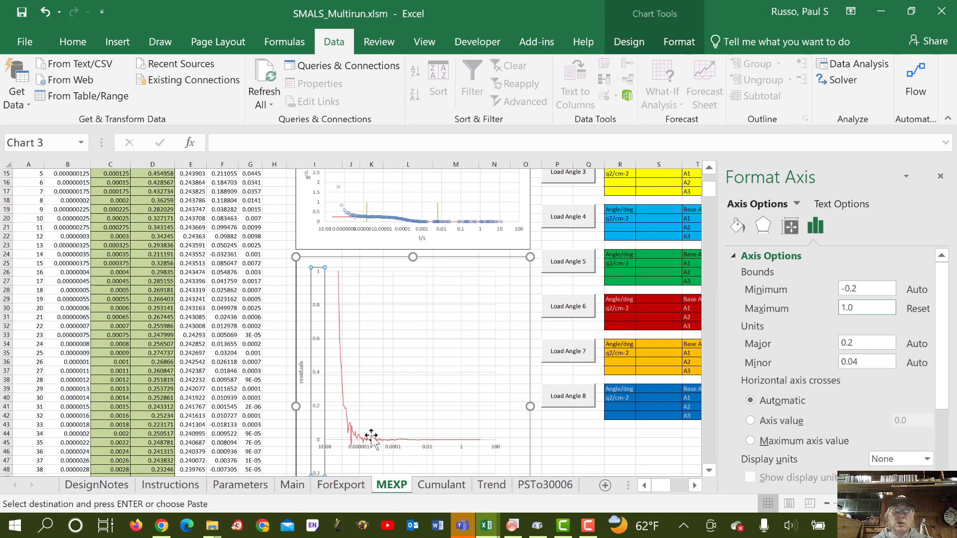
pyautogui.scroll(-5, 370, 436)
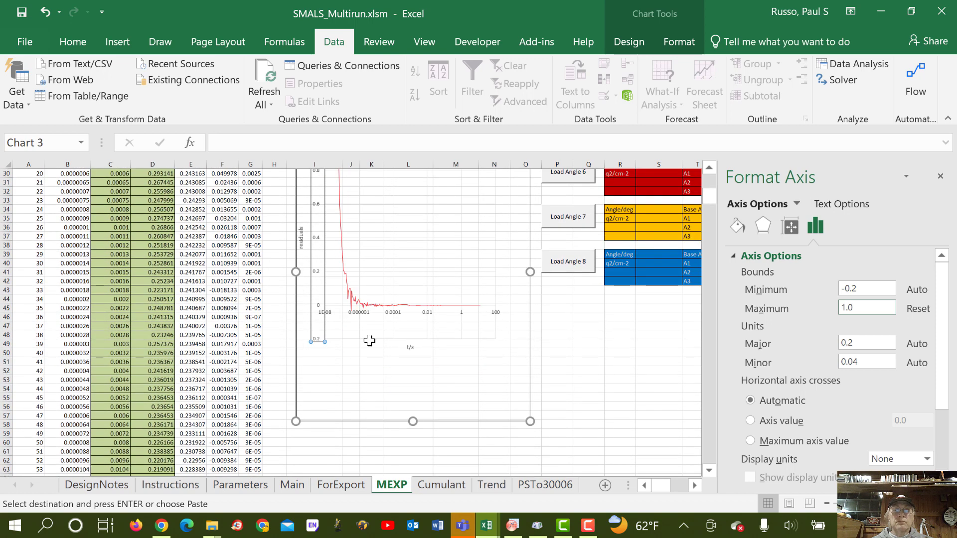
pyautogui.scroll(1, 370, 341)
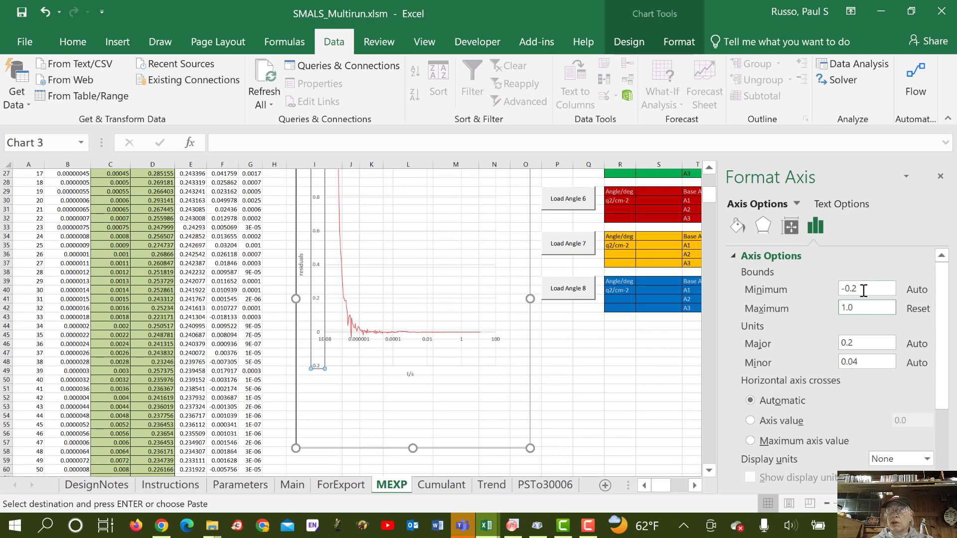
pyautogui.moveTo(859, 307); pyautogui.dragTo(808, 308)
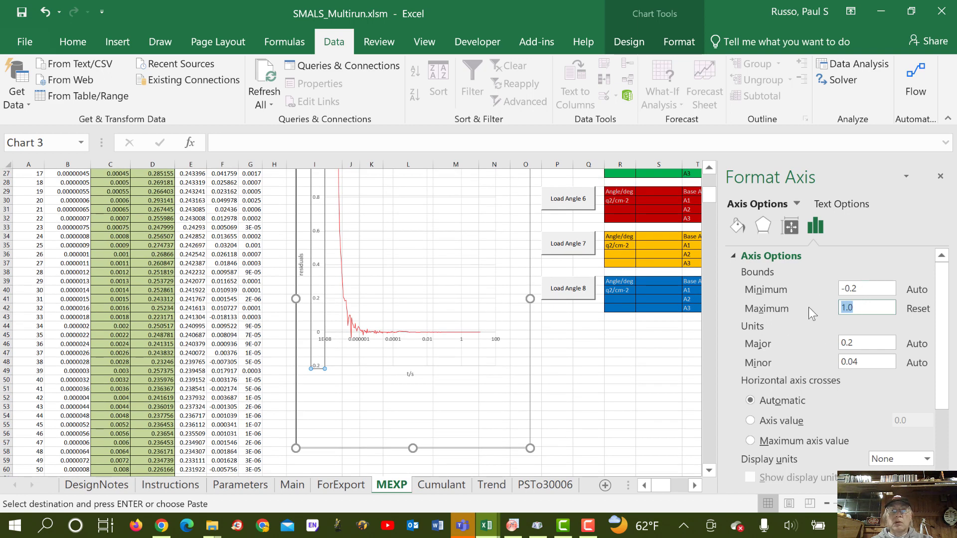
pyautogui.write('0.1')
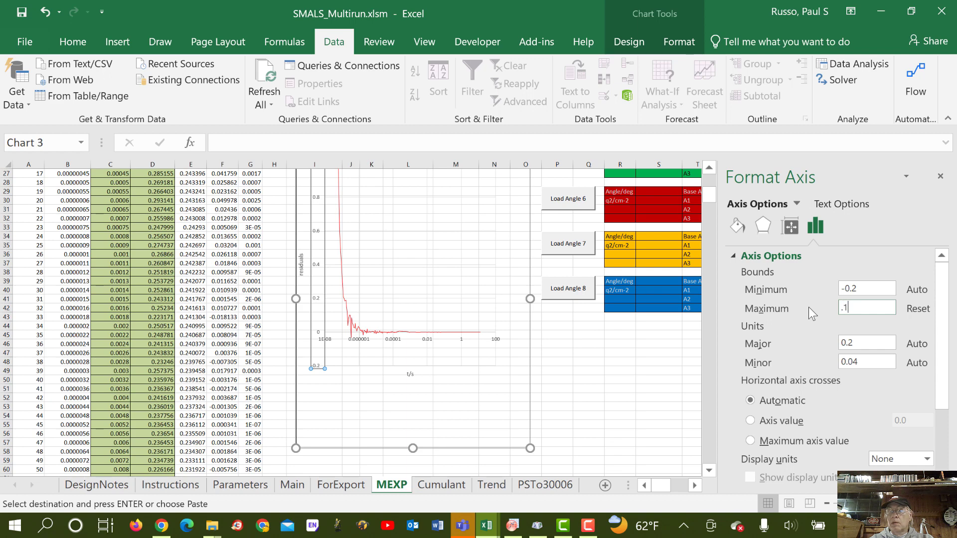
pyautogui.press('Return')
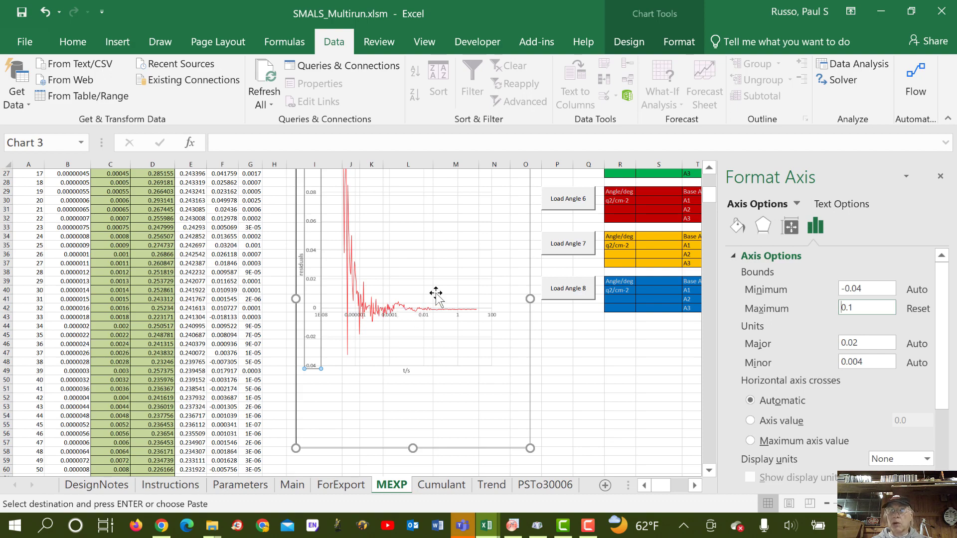
# Examine the enlarged fit results on the MEXP sheet: SSE, Gamma1, A1 and Base Adjust.
pyautogui.scroll(8, 429, 293)
pyautogui.scroll(1, 374, 269)
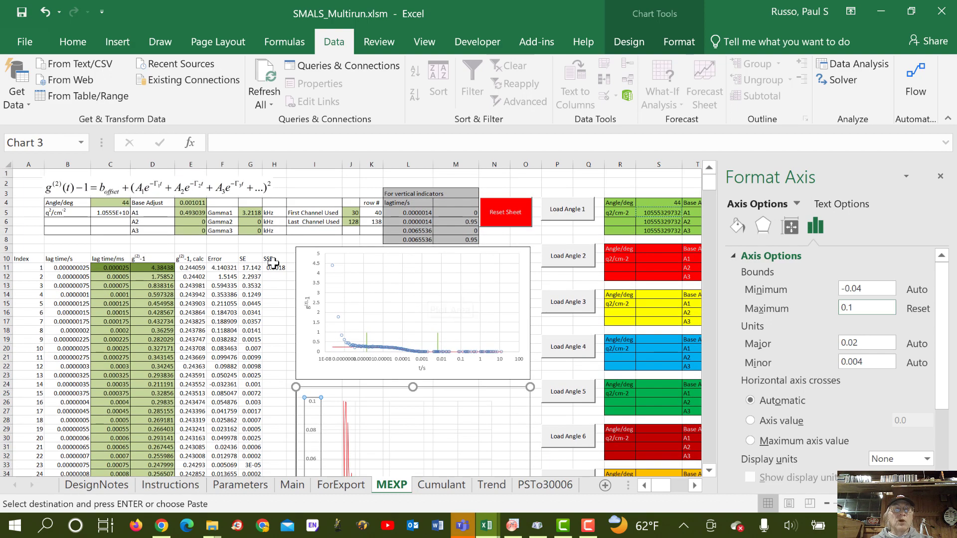
pyautogui.keyDown('ctrl'); pyautogui.scroll(5, 275, 289); pyautogui.keyUp('ctrl')
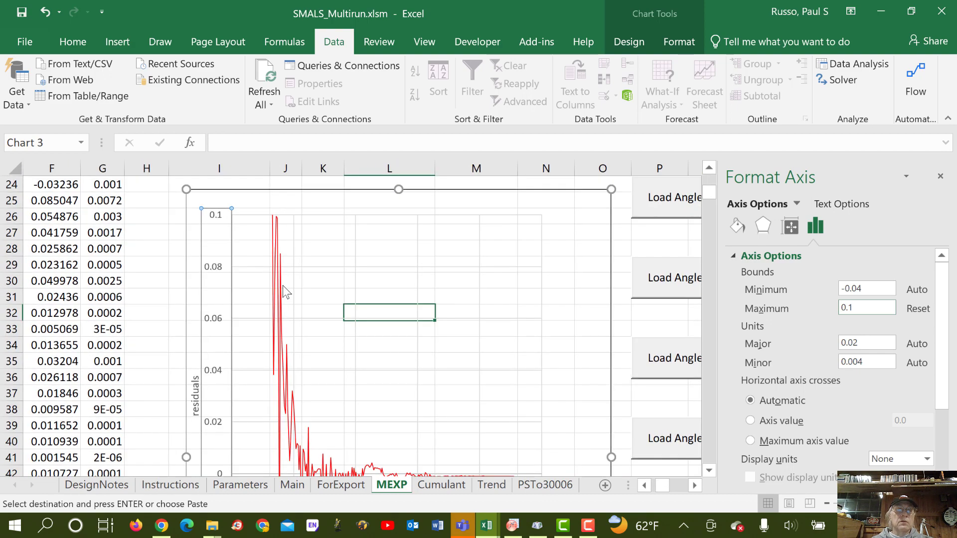
pyautogui.scroll(8, 282, 286)
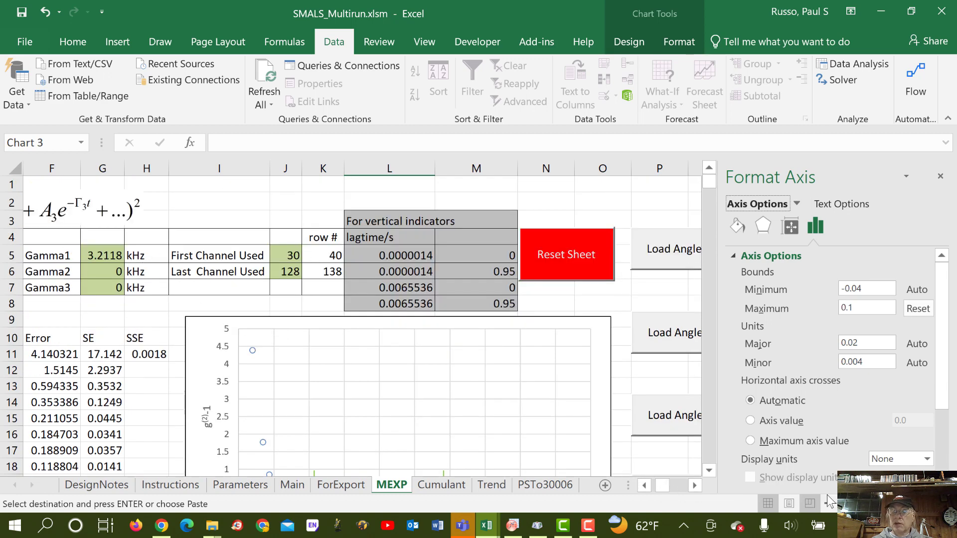
pyautogui.click(141, 258)
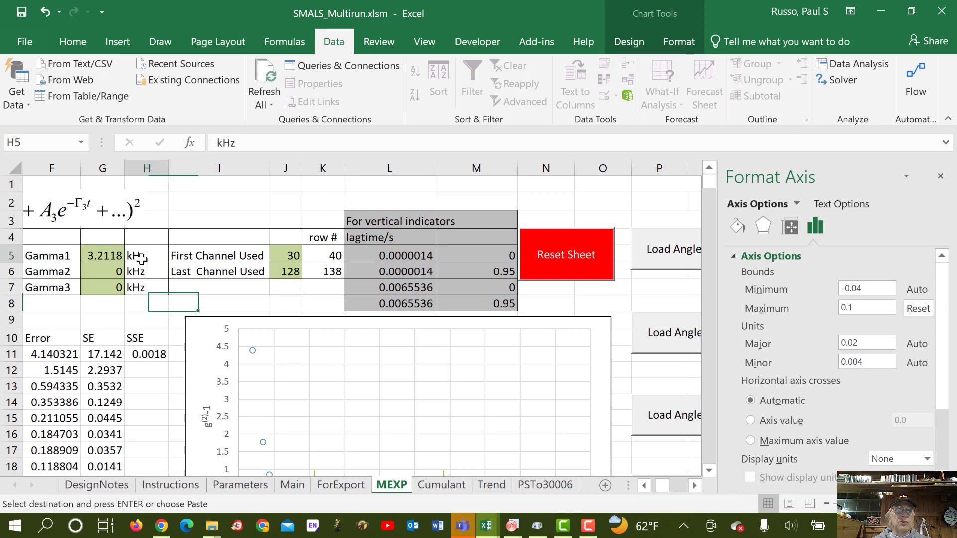
pyautogui.press('Left')
pyautogui.press('Left')
pyautogui.press('Left')
pyautogui.press('Left')
pyautogui.press('Left')
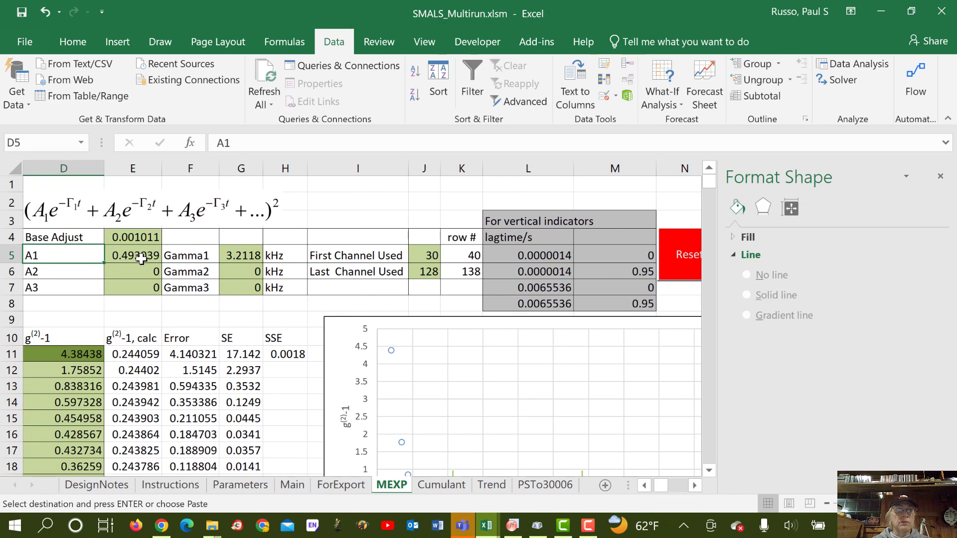
pyautogui.click(219, 236)
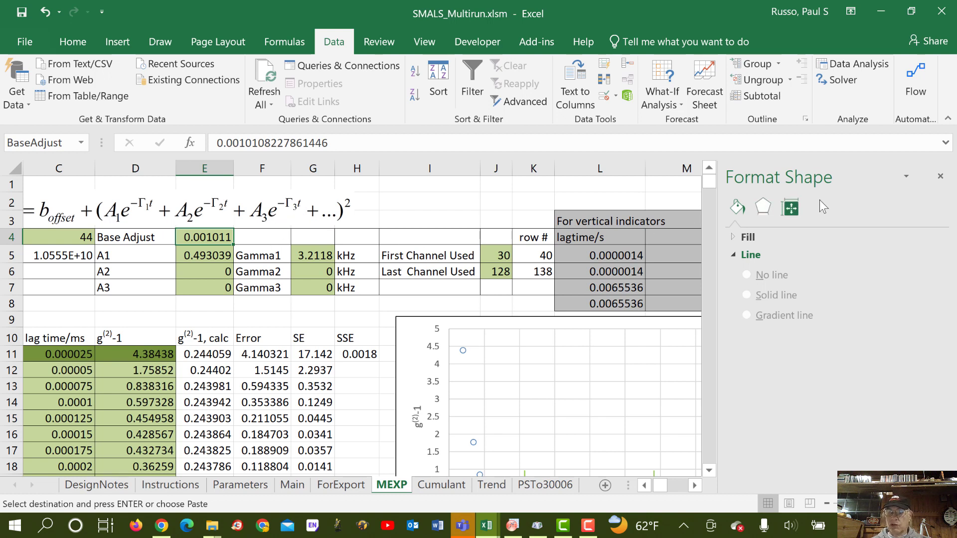
# Close the shape formatting options and look over the fit data below the Base Adjust value.
pyautogui.click(941, 178)
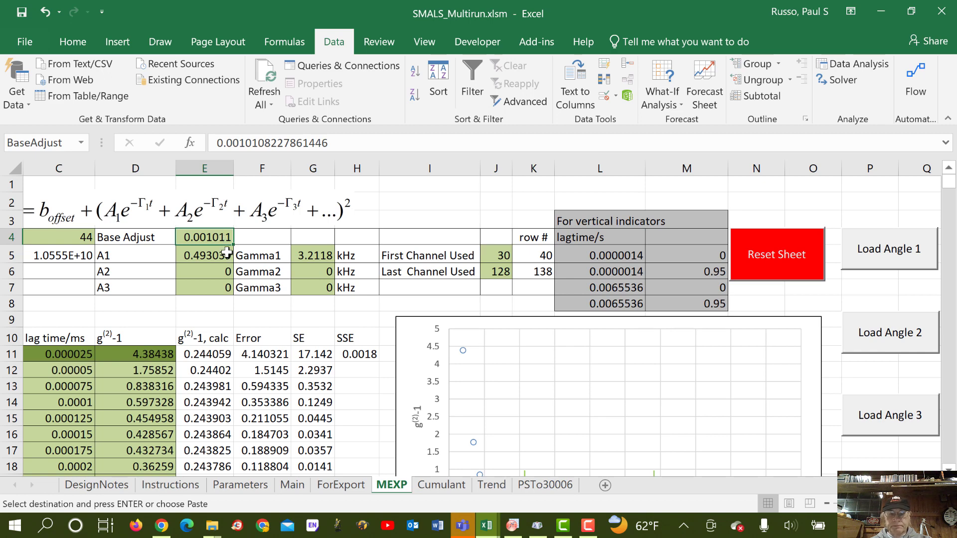
pyautogui.scroll(-4, 227, 252)
pyautogui.scroll(4, 227, 253)
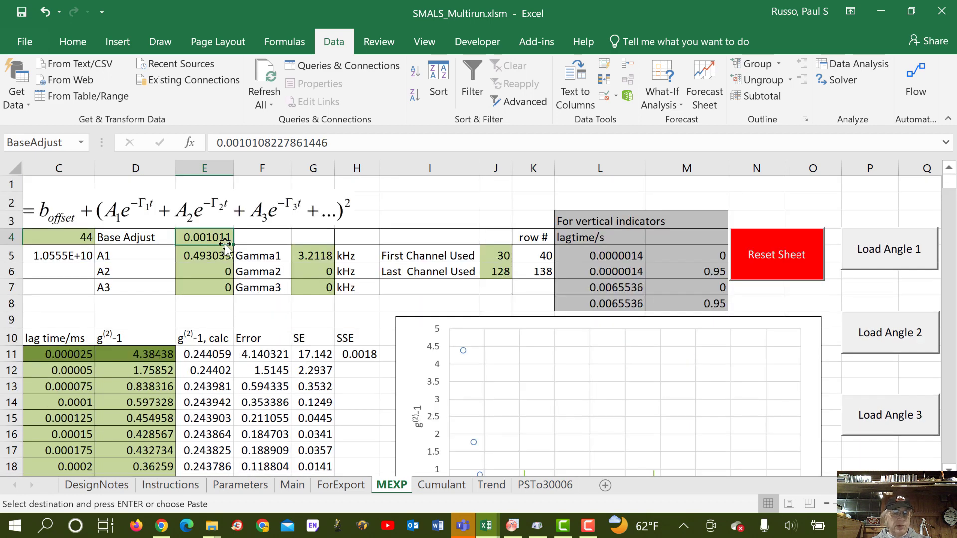
# Load and fit angle 2 on the MEXP sheet, keeping the Solver solution.
pyautogui.scroll(-3, 227, 246)
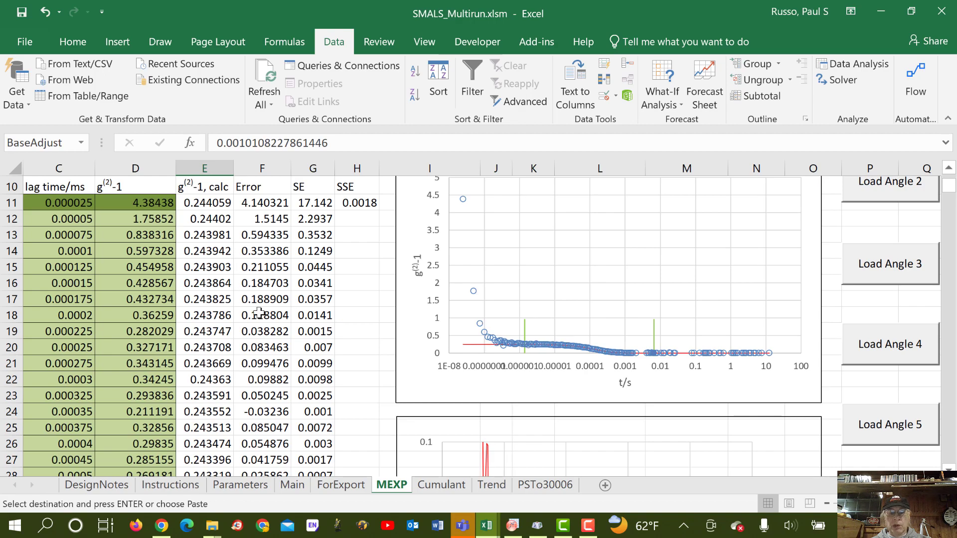
pyautogui.scroll(3, 298, 325)
pyautogui.scroll(-5, 299, 323)
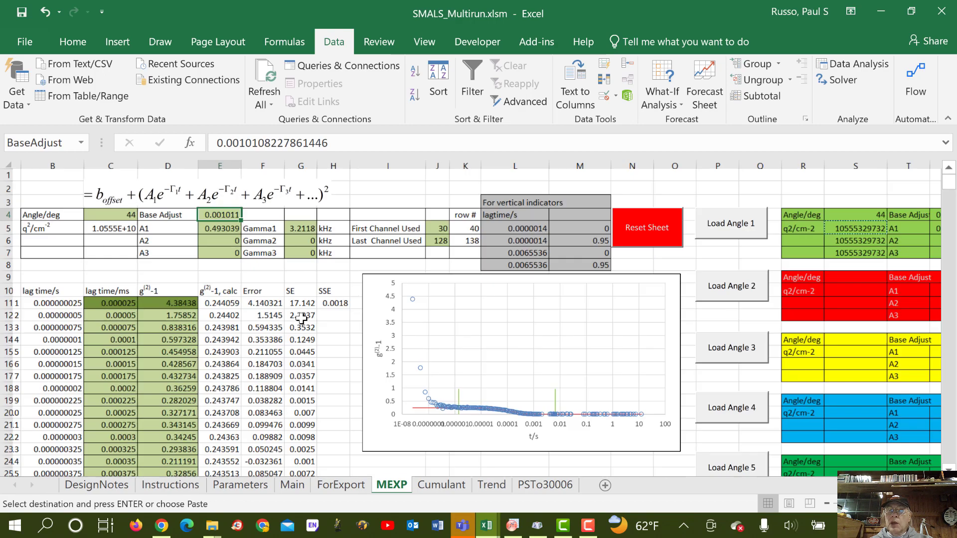
pyautogui.scroll(4, 301, 319)
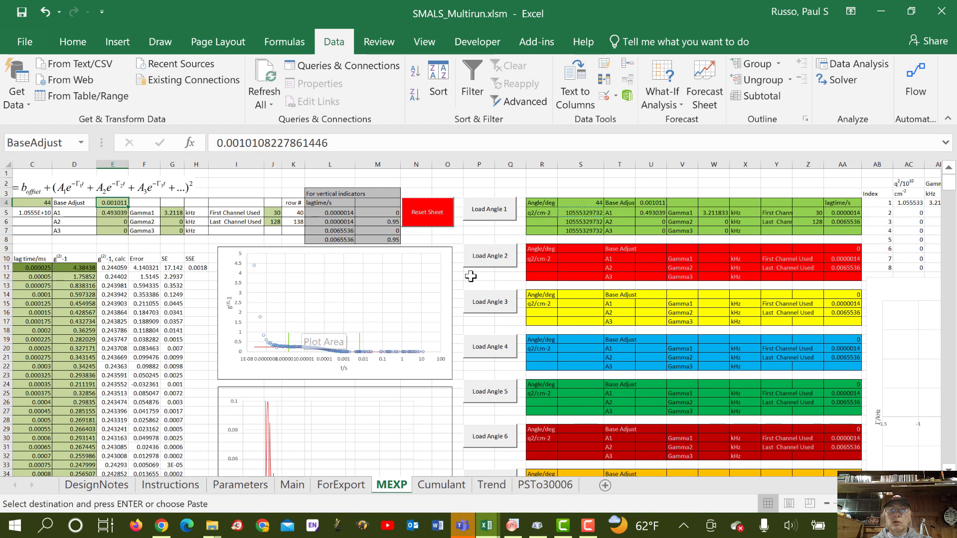
pyautogui.click(491, 257)
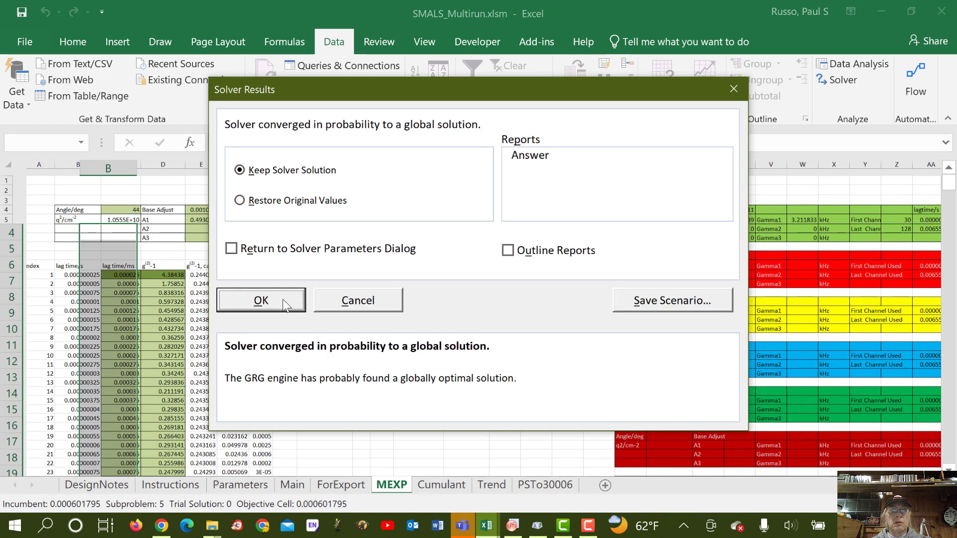
pyautogui.click(283, 299)
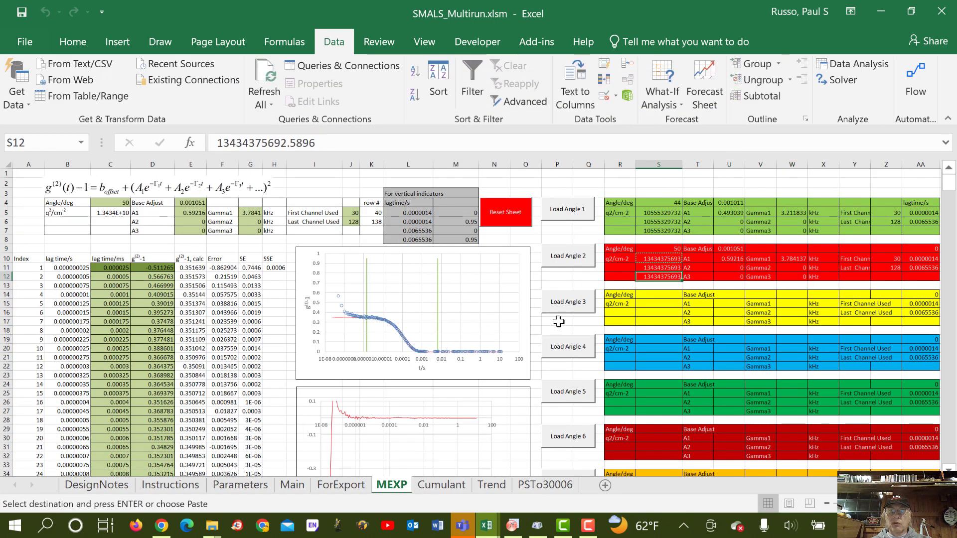
# Load and fit angles 3 and 4, keeping each Solver solution, and inspect the angle 4 residuals chart.
pyautogui.click(561, 305)
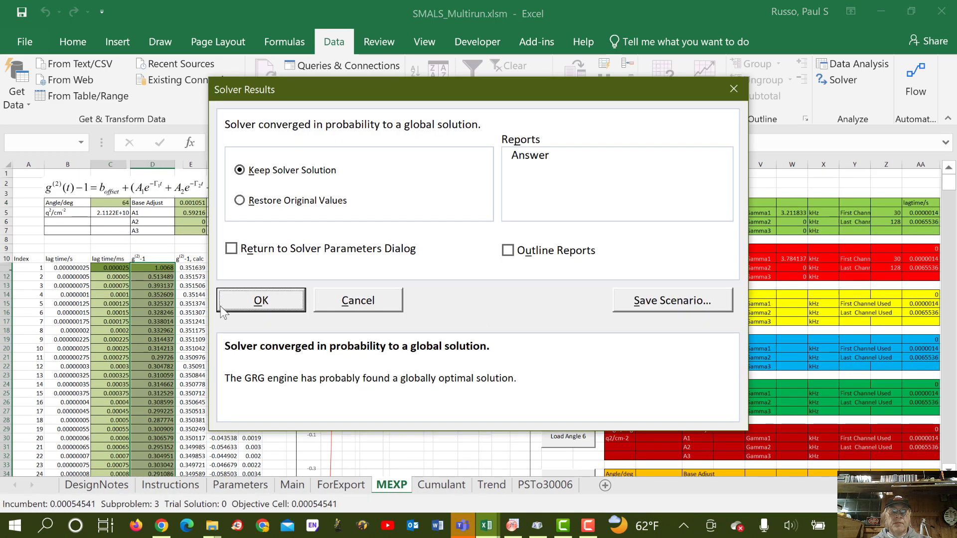
pyautogui.click(260, 300)
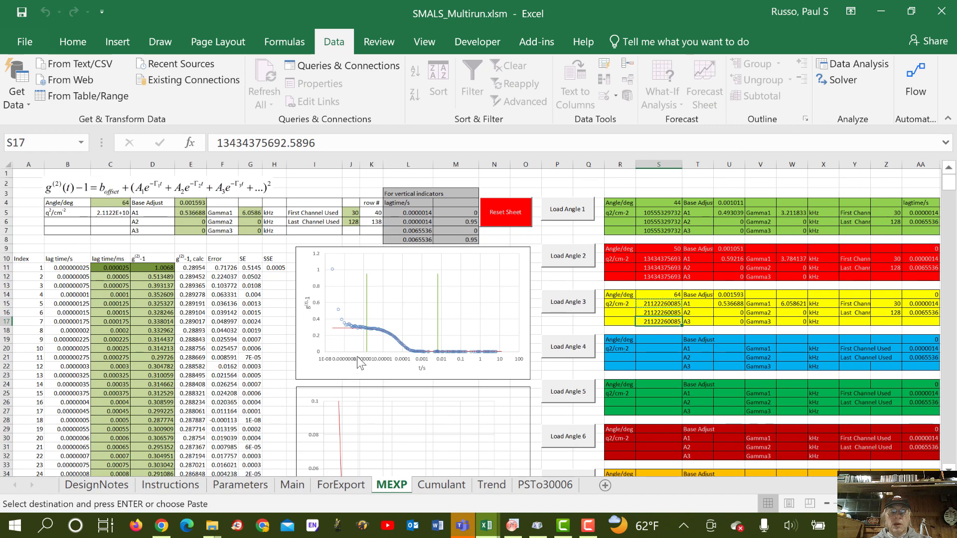
pyautogui.click(573, 351)
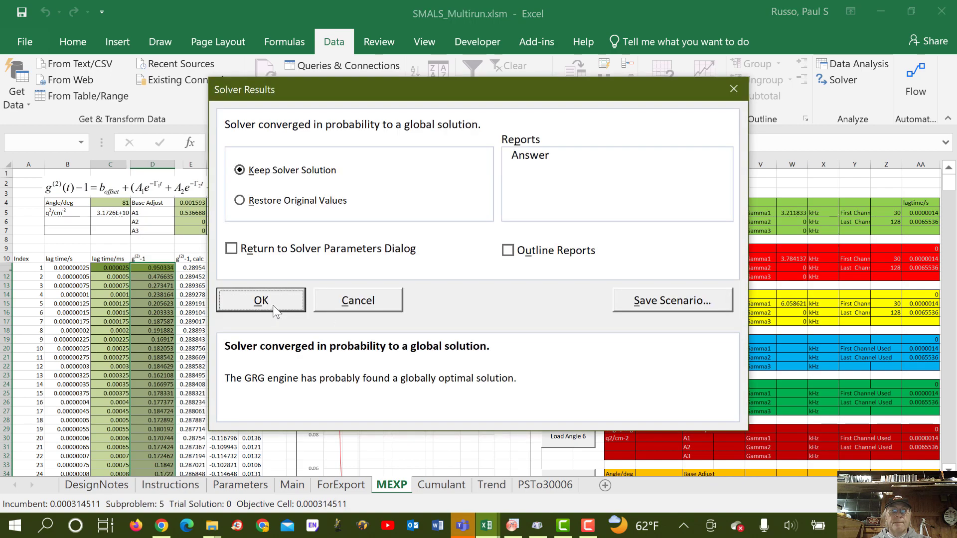
pyautogui.click(261, 301)
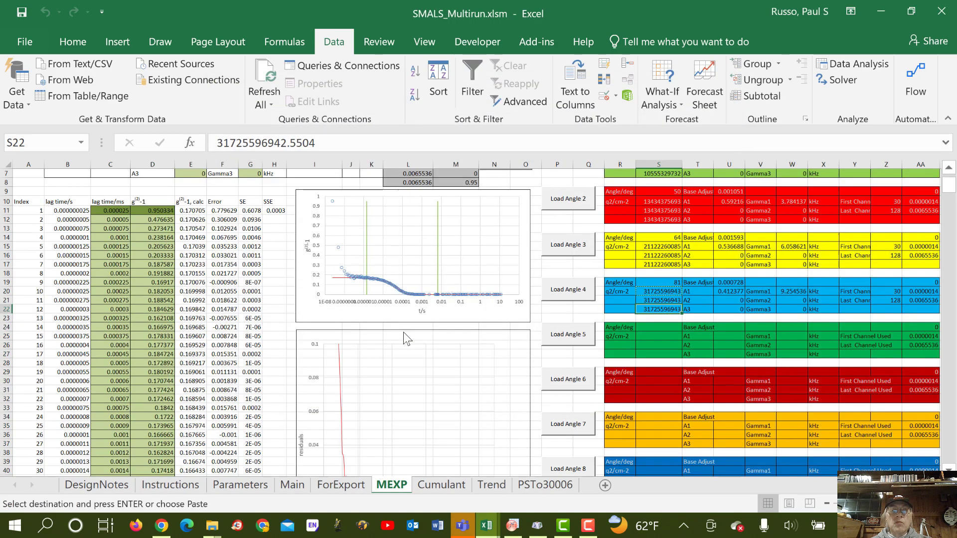
pyautogui.scroll(-6, 403, 332)
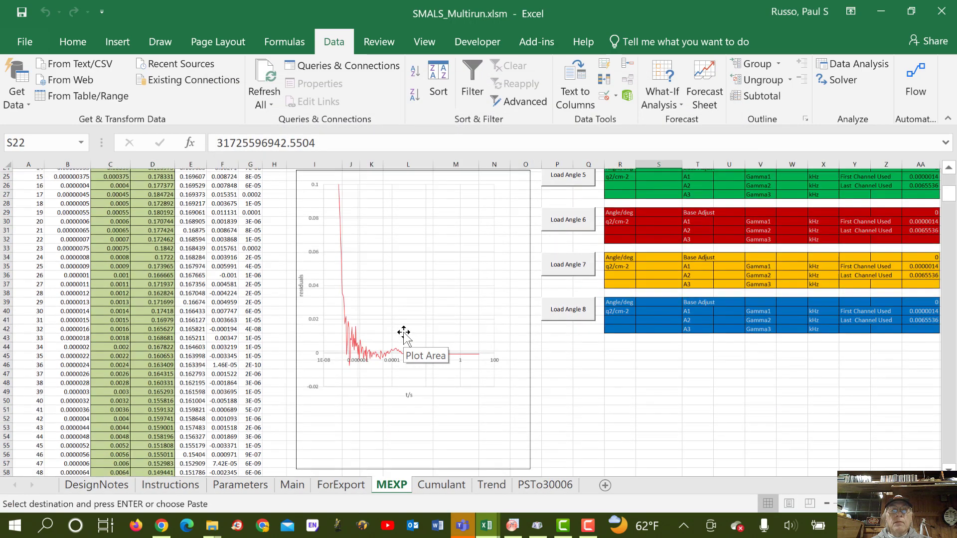
pyautogui.scroll(-1, 403, 335)
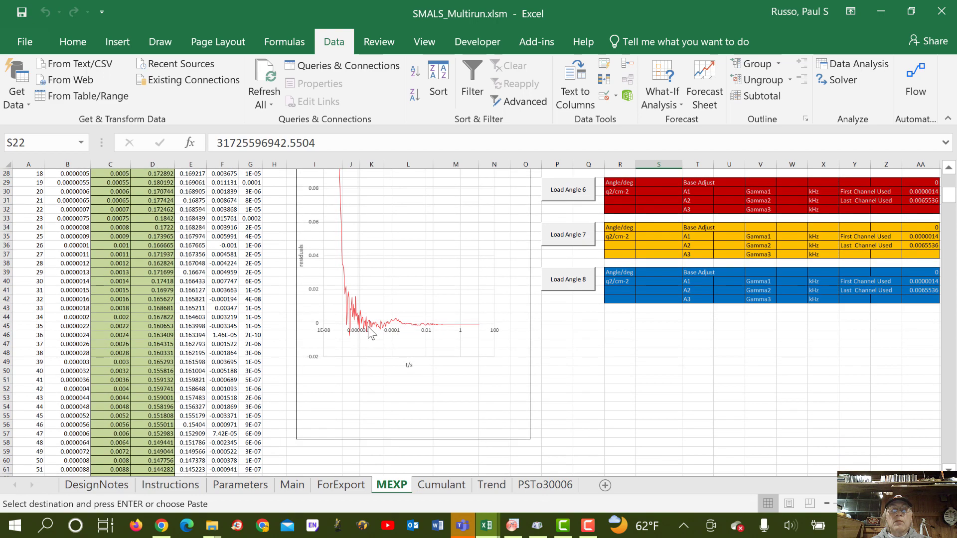
pyautogui.scroll(7, 370, 332)
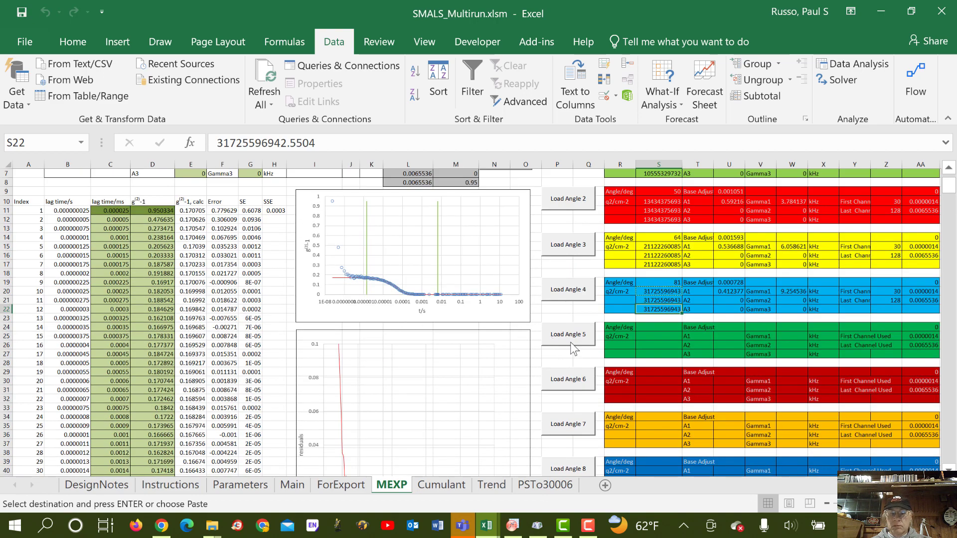
# Load and fit angles 5 and 6 on the MEXP sheet, keeping the Solver solution for each.
pyautogui.click(572, 339)
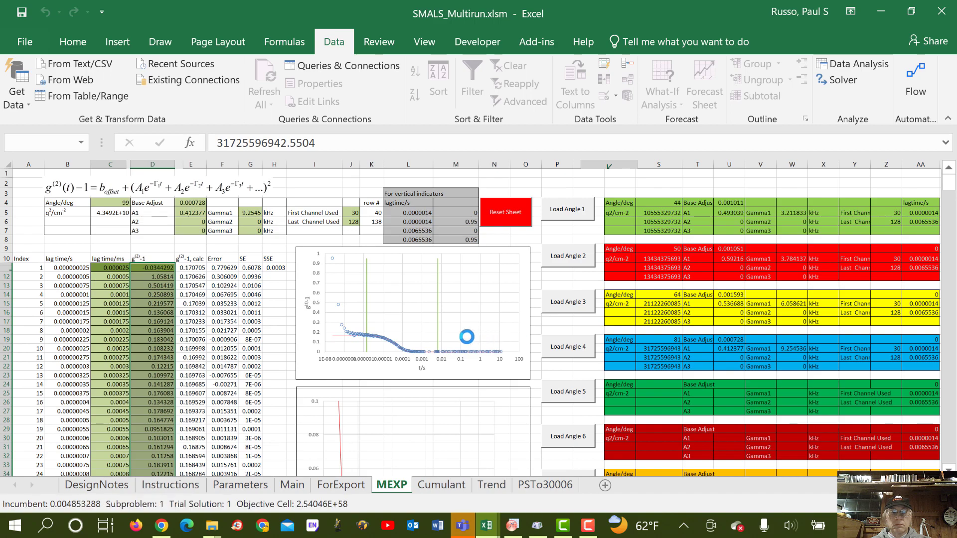
pyautogui.click(260, 300)
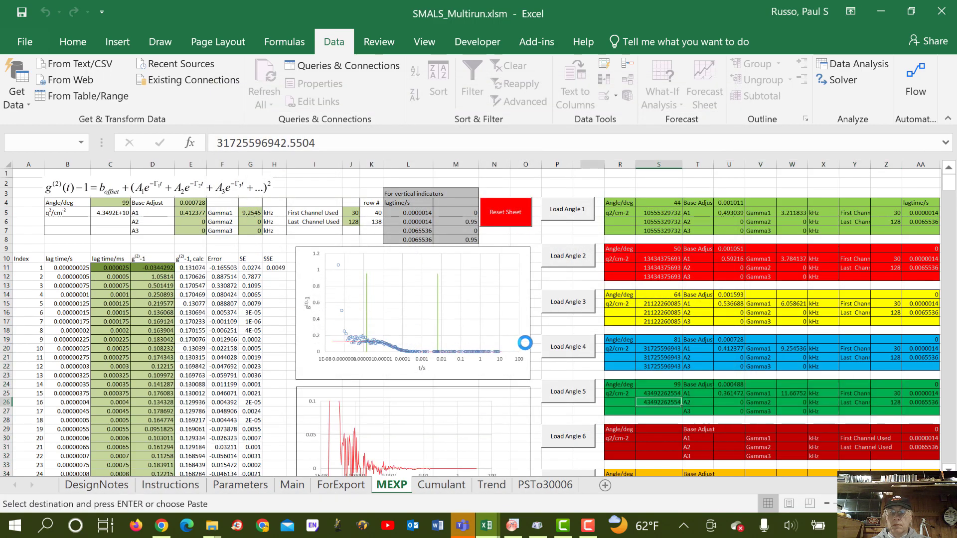
pyautogui.scroll(-4, 525, 342)
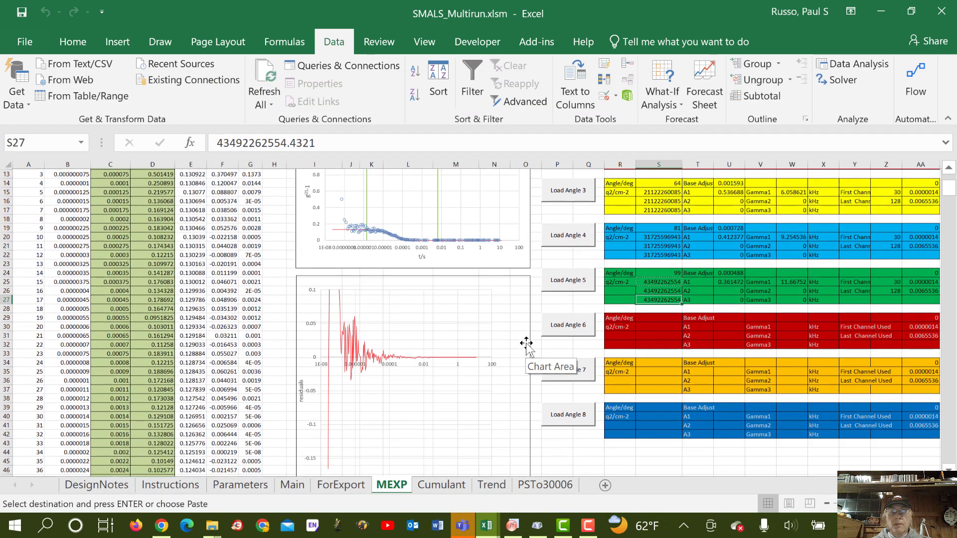
pyautogui.click(566, 324)
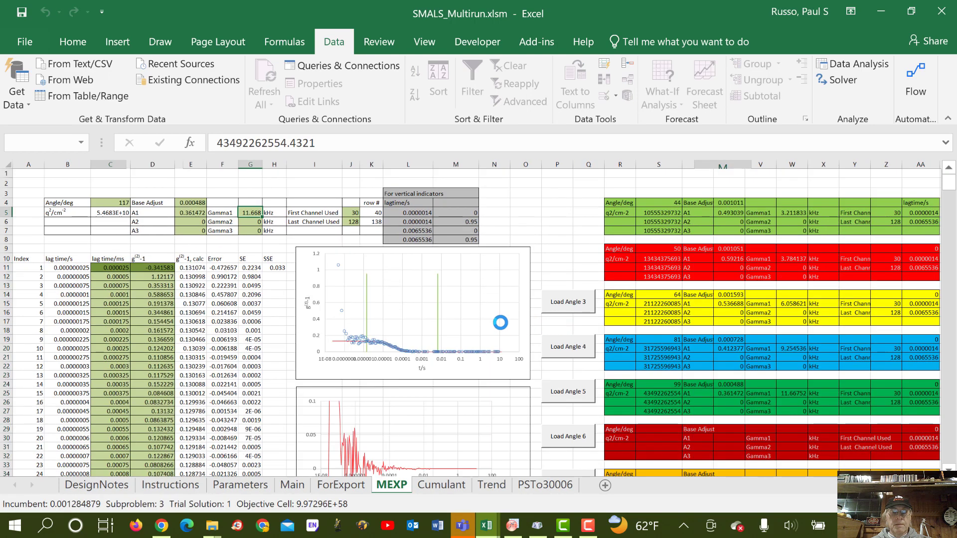
pyautogui.click(298, 306)
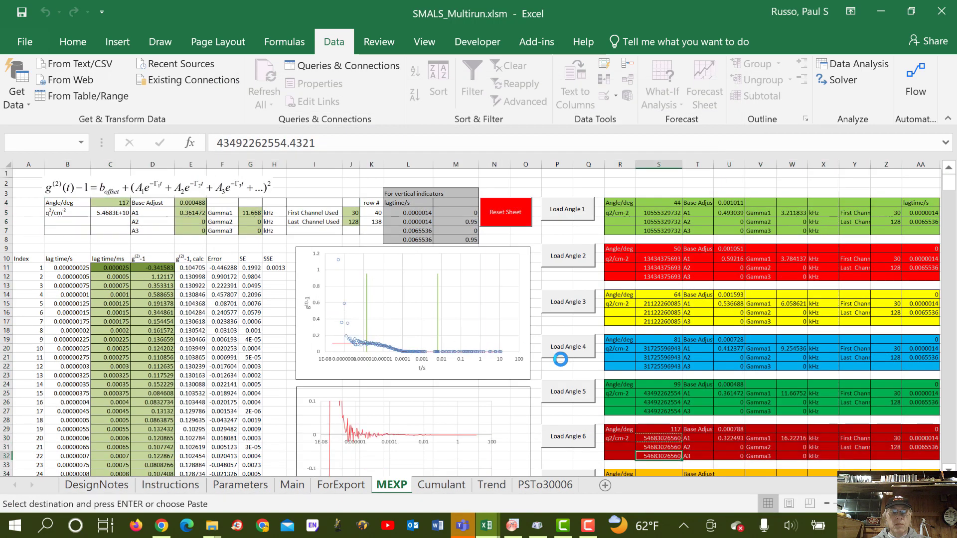
# Load and fit the last two angles, 7 and 8, on the MEXP sheet, keeping both Solver solutions.
pyautogui.scroll(-4, 562, 358)
pyautogui.scroll(-1, 563, 358)
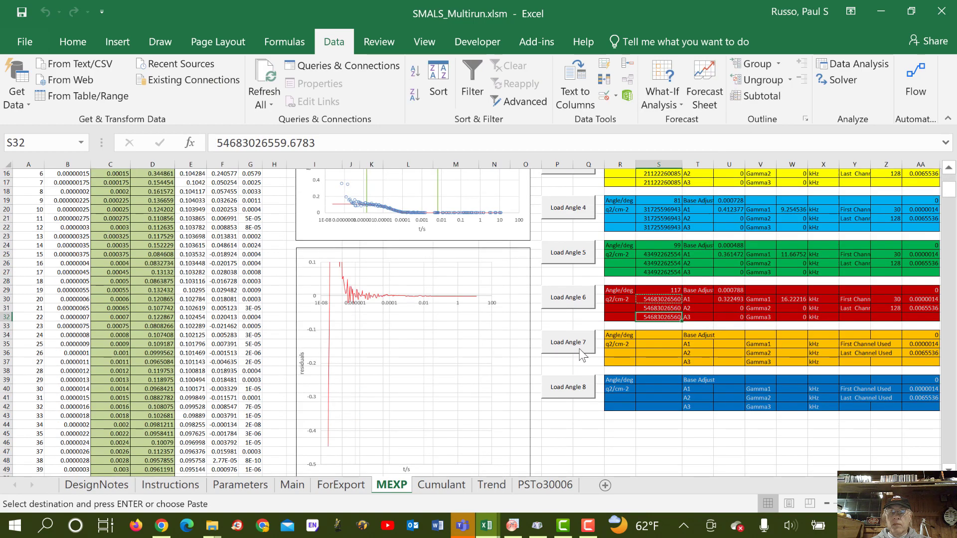
pyautogui.click(568, 344)
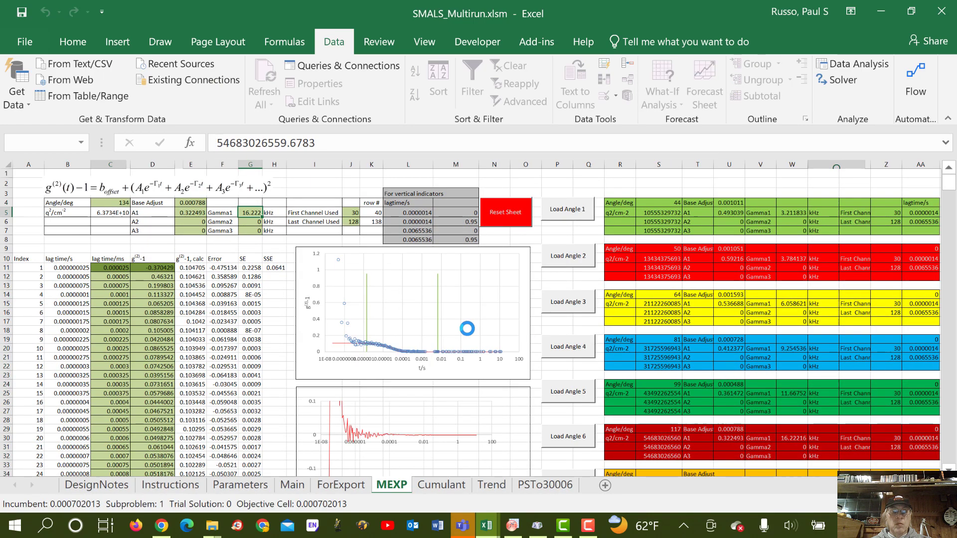
pyautogui.click(298, 307)
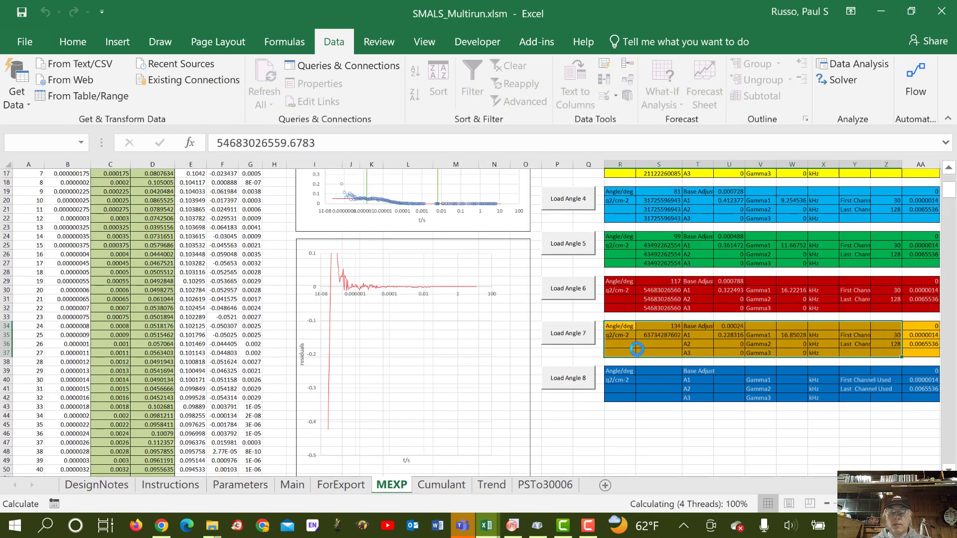
pyautogui.click(572, 382)
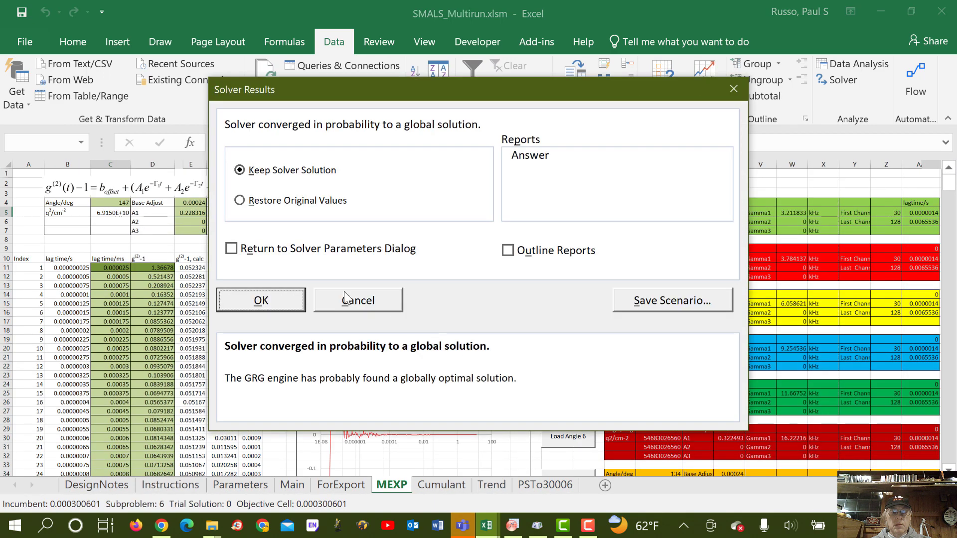
pyautogui.click(292, 308)
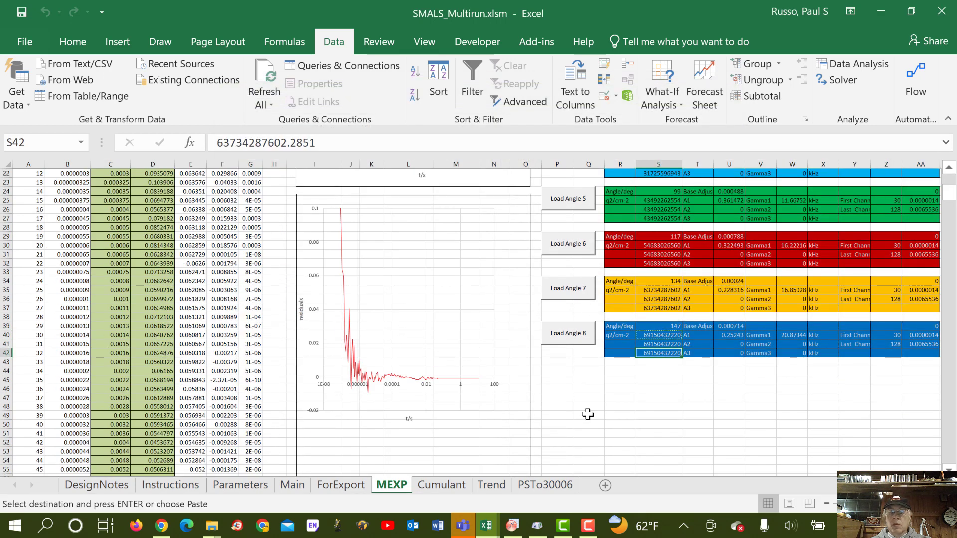
# Examine the Γ vs q2, Dapp vs q² and Rh,app vs q² charts and the fit tables for all eight angles.
pyautogui.moveTo(865, 485); pyautogui.dragTo(892, 485)
pyautogui.scroll(2, 716, 419)
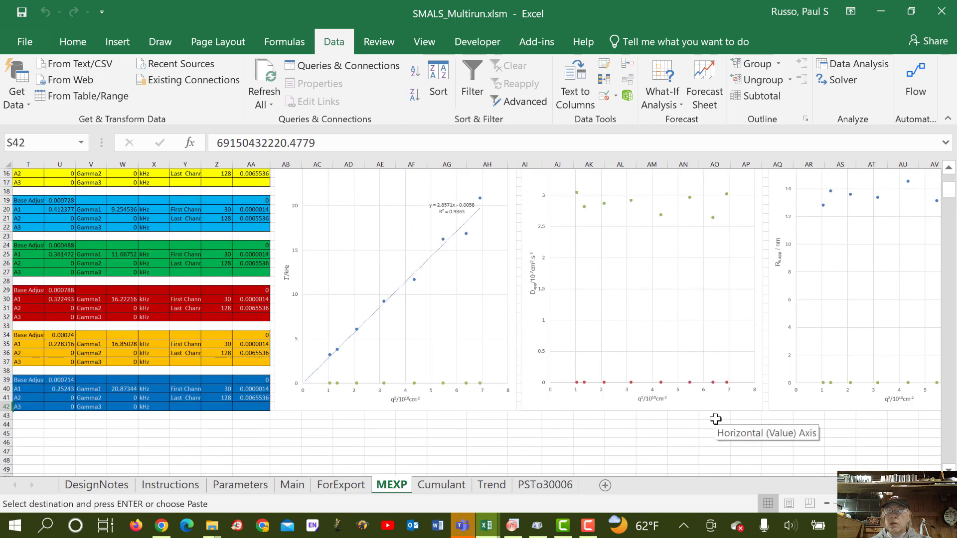
pyautogui.moveTo(886, 485); pyautogui.dragTo(891, 484)
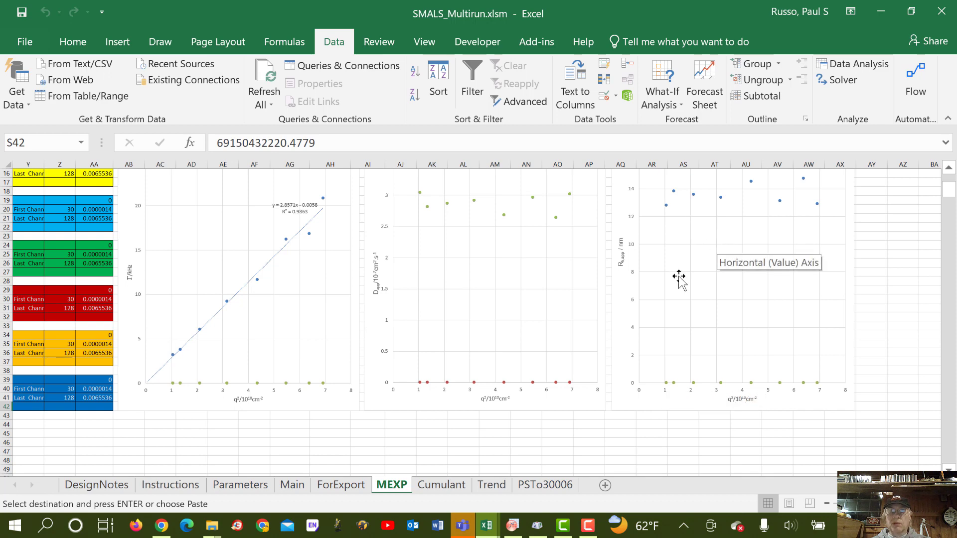
pyautogui.scroll(2, 679, 275)
pyautogui.scroll(1, 679, 275)
pyautogui.scroll(-1, 679, 275)
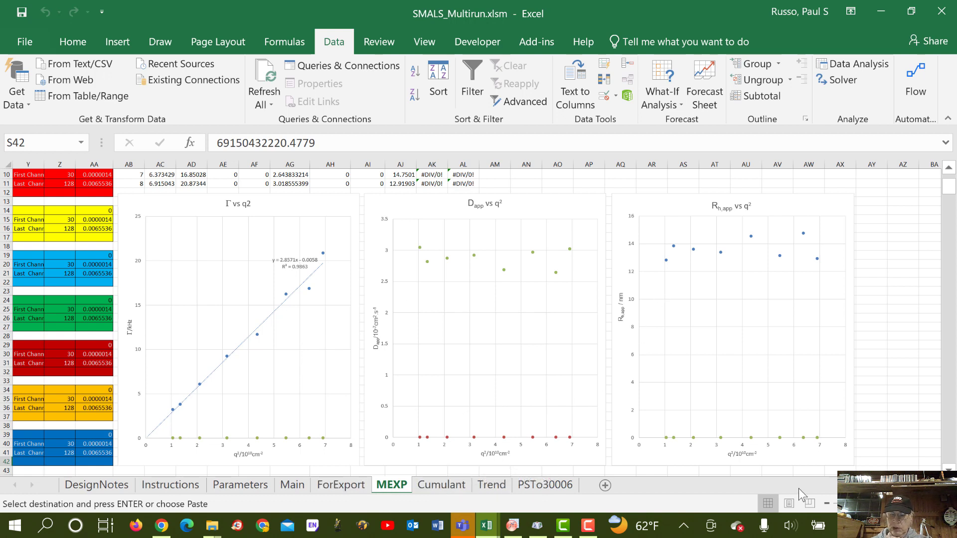
pyautogui.hscroll(-8, 476, 319)
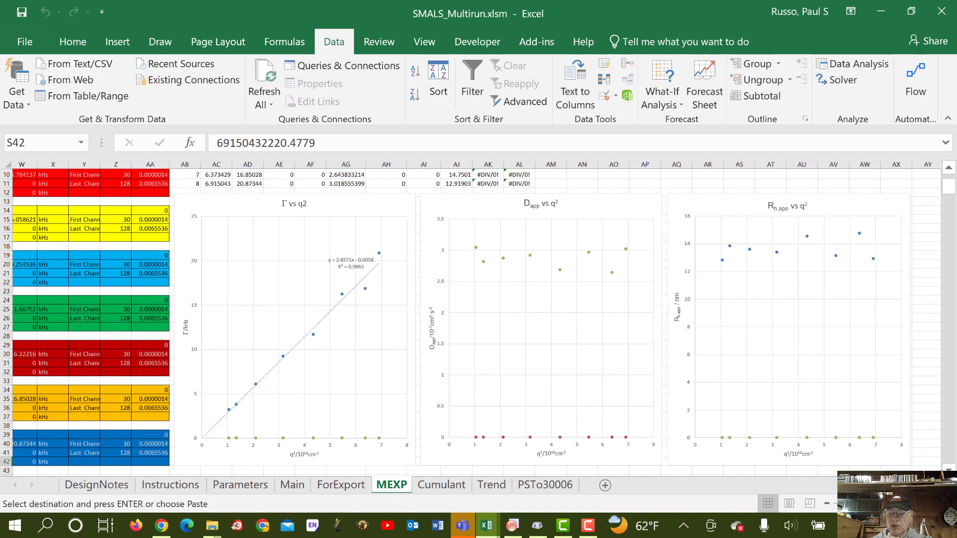
pyautogui.hscroll(-6, 476, 319)
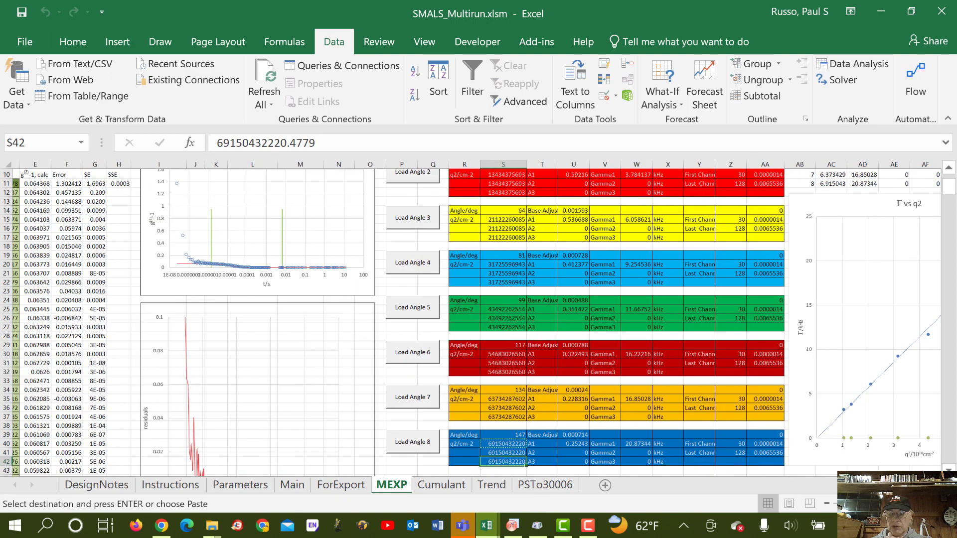
pyautogui.hscroll(1, 754, 459)
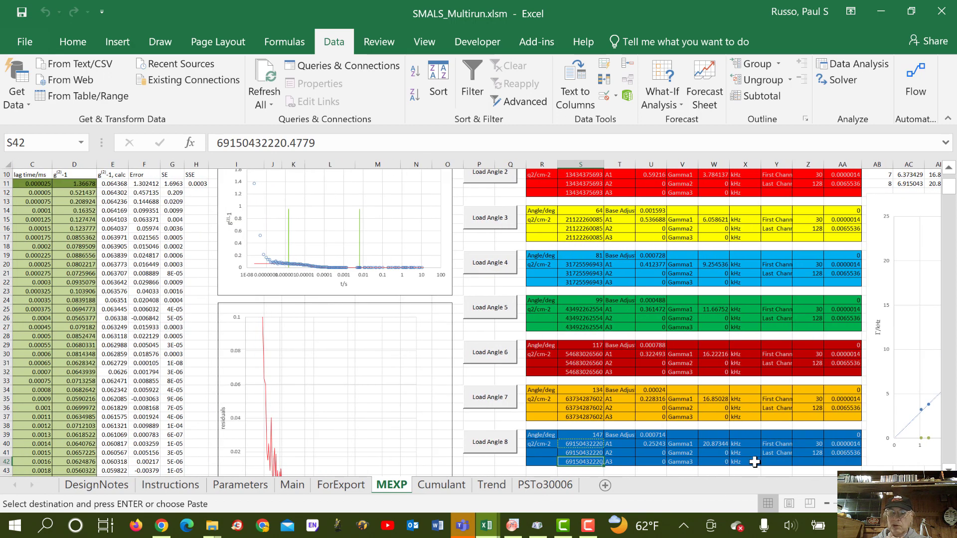
# On the Cumulant sheet, set First Channel Used to 30 and dismiss the log chart warning.
pyautogui.click(422, 485)
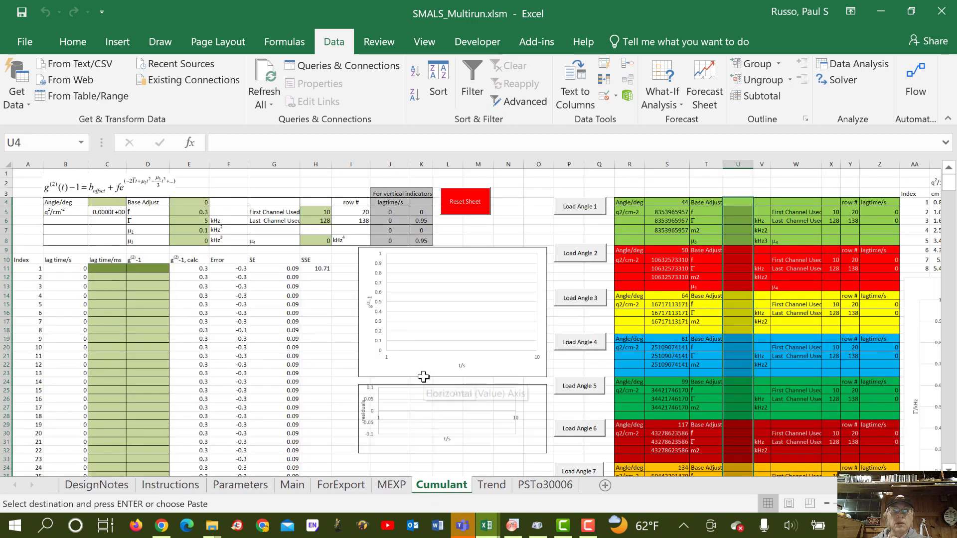
pyautogui.click(316, 211)
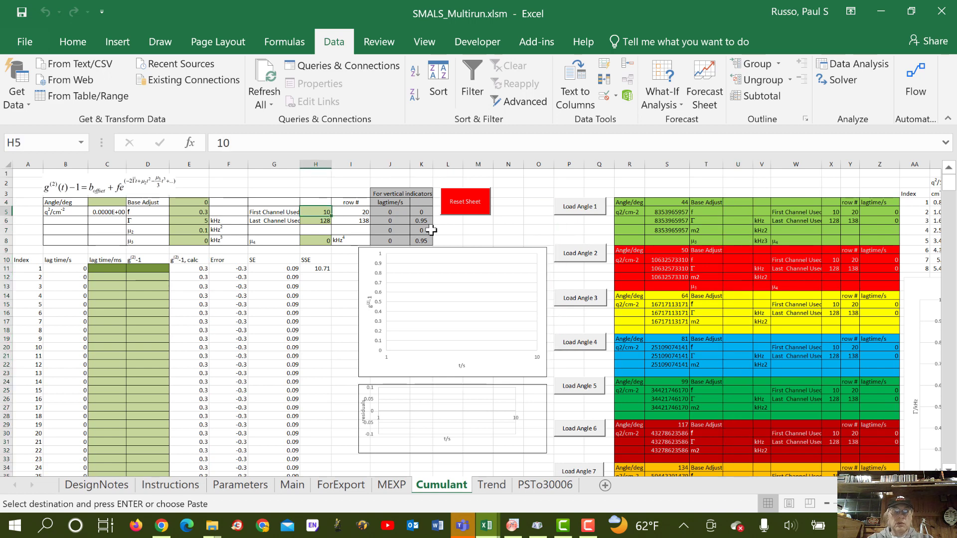
pyautogui.write('30')
pyautogui.press('Return')
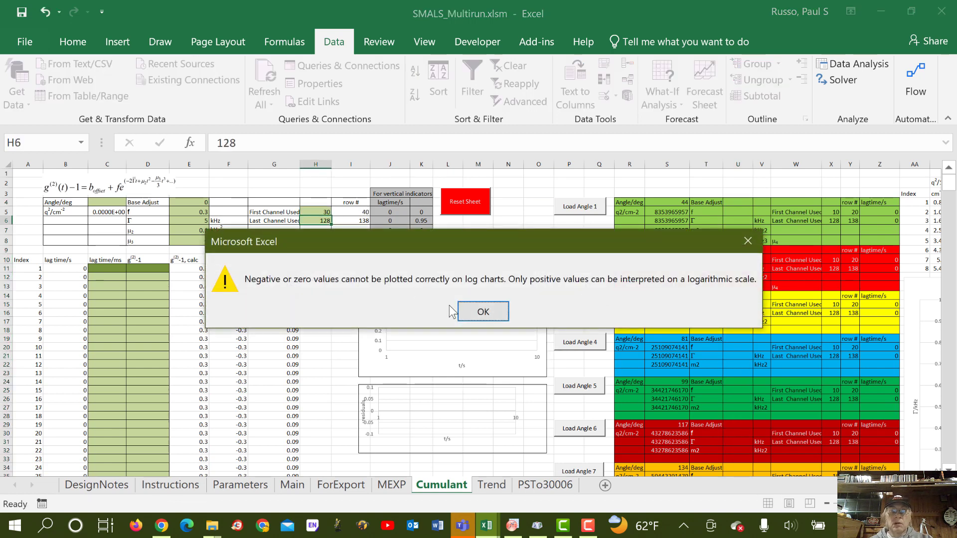
pyautogui.click(472, 312)
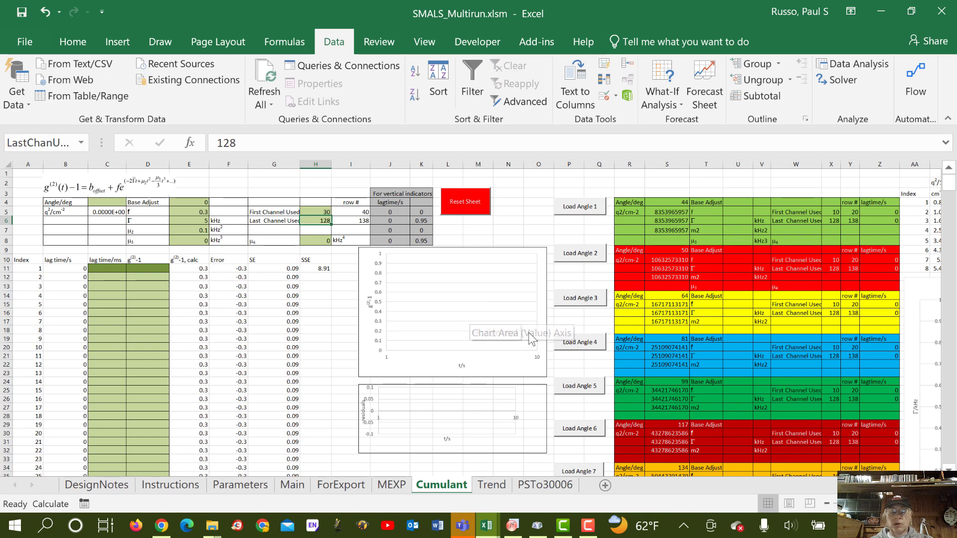
# Load and fit angle 1 on the Cumulant sheet, keeping the Solver solution.
pyautogui.click(580, 207)
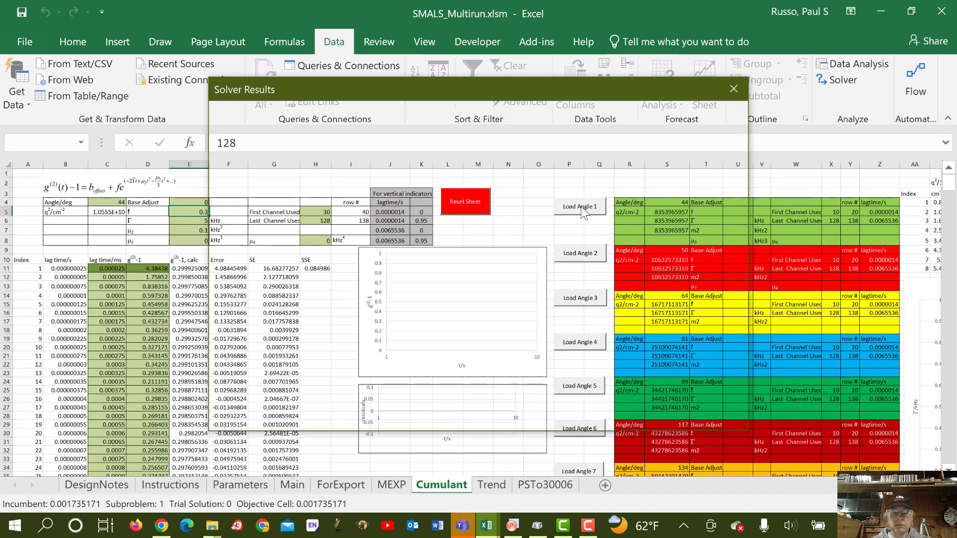
pyautogui.click(483, 312)
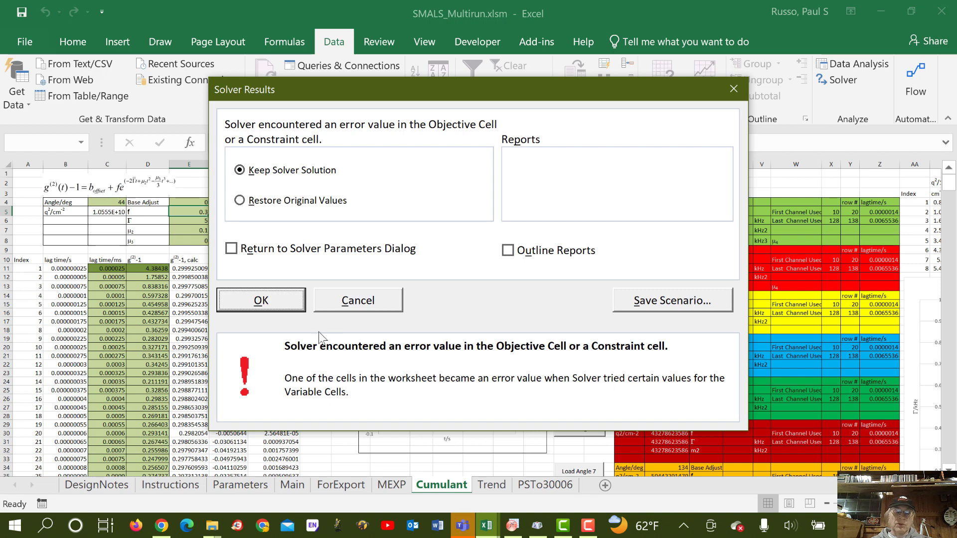
pyautogui.click(286, 301)
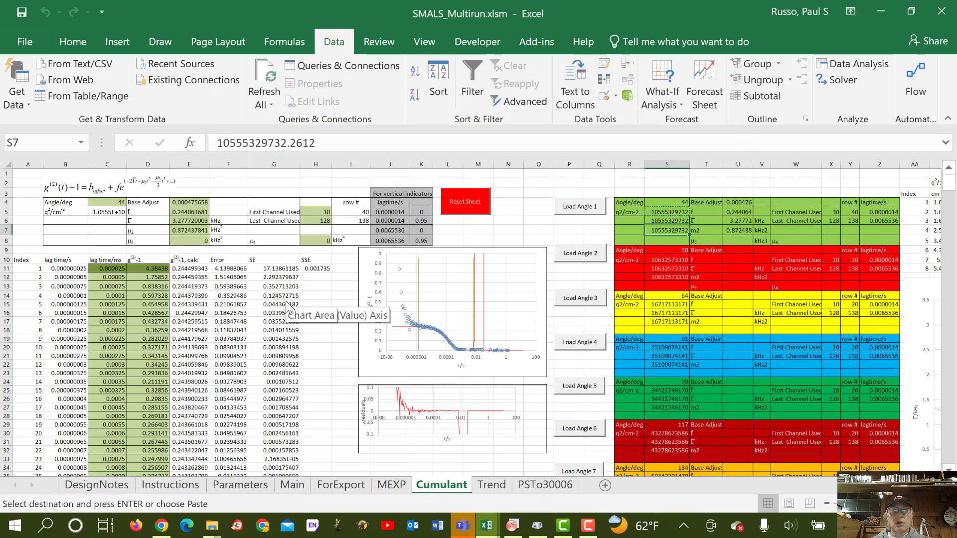
# Examine the angle 1 correlation chart, the residuals plot and the fitted cumulant parameters on the Cumulant sheet.
pyautogui.keyDown('ctrl'); pyautogui.scroll(4, 287, 302); pyautogui.keyUp('ctrl')
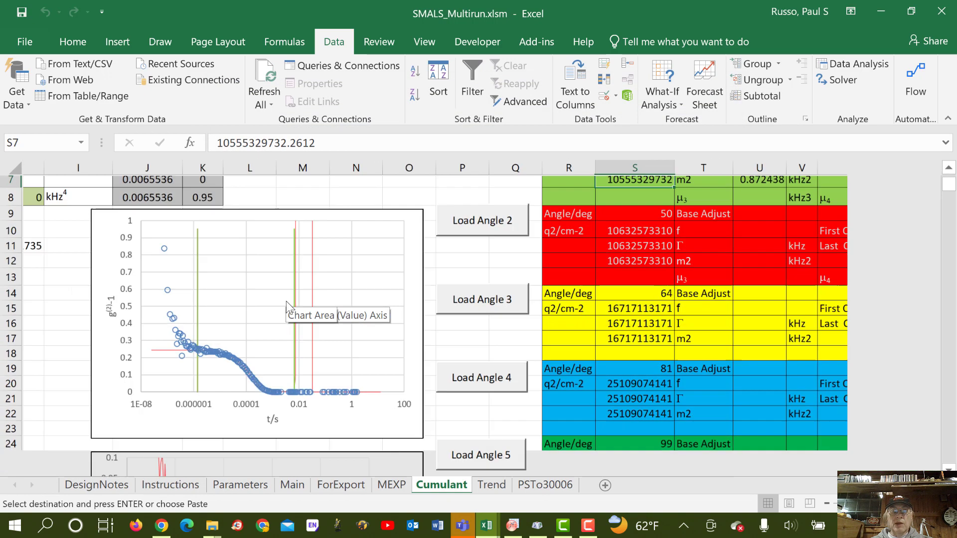
pyautogui.keyDown('ctrl'); pyautogui.scroll(3, 286, 301); pyautogui.keyUp('ctrl')
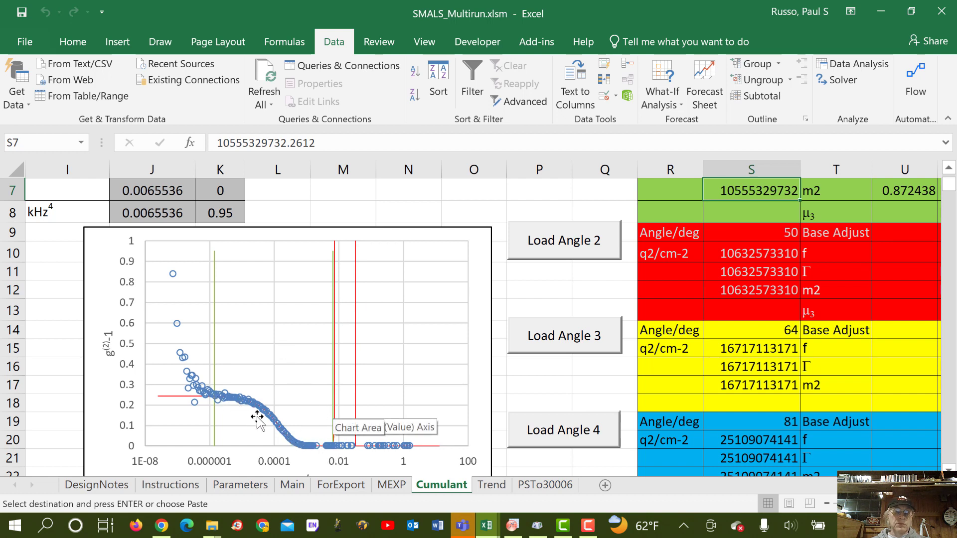
pyautogui.scroll(-4, 317, 426)
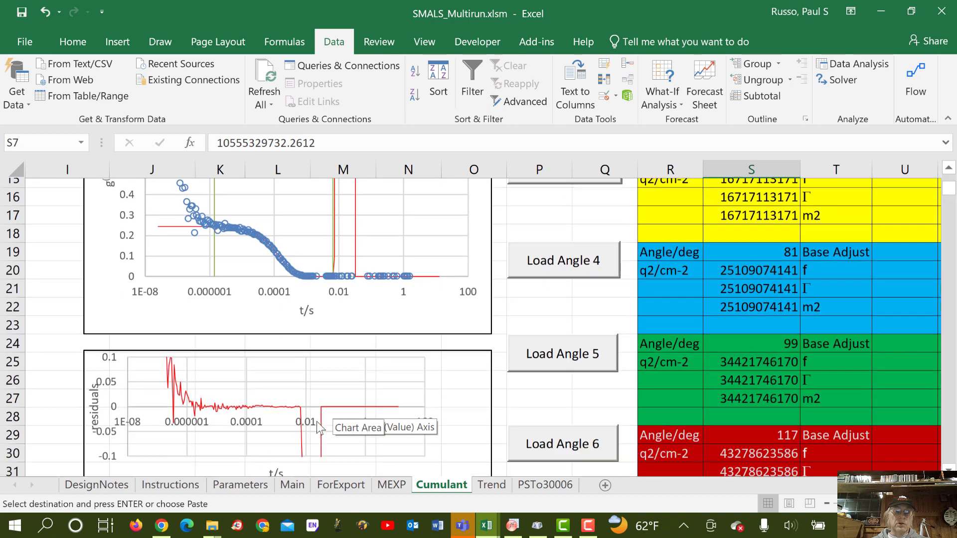
pyautogui.scroll(-1, 251, 360)
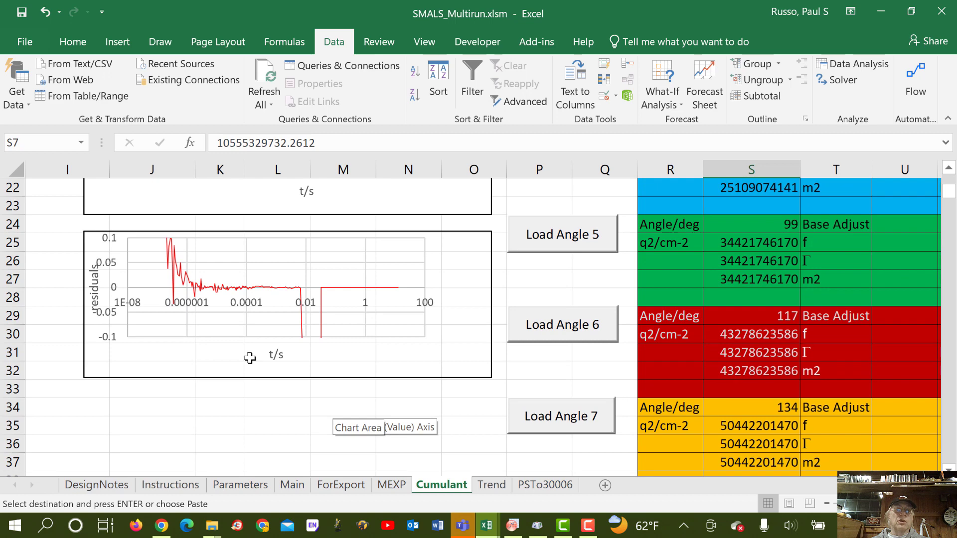
pyautogui.scroll(3, 250, 357)
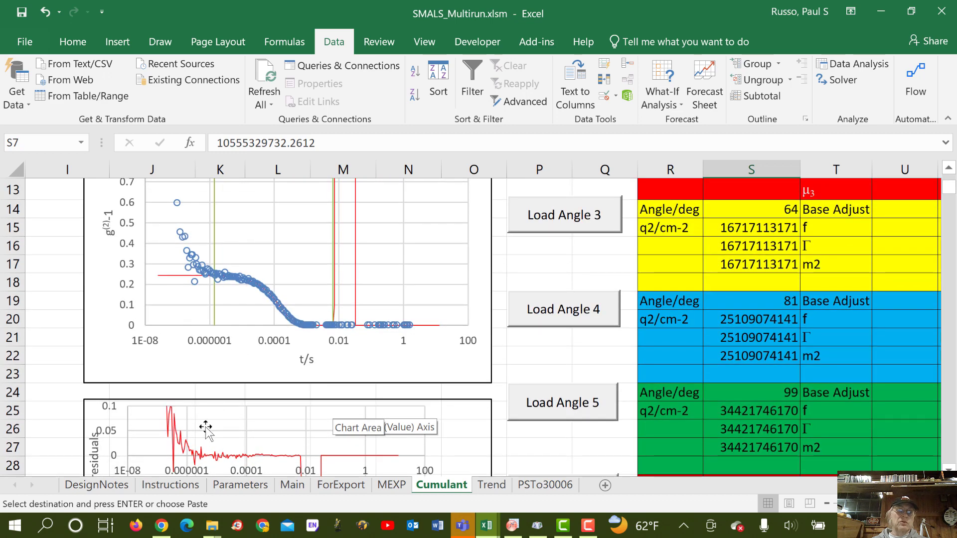
pyautogui.scroll(3, 295, 455)
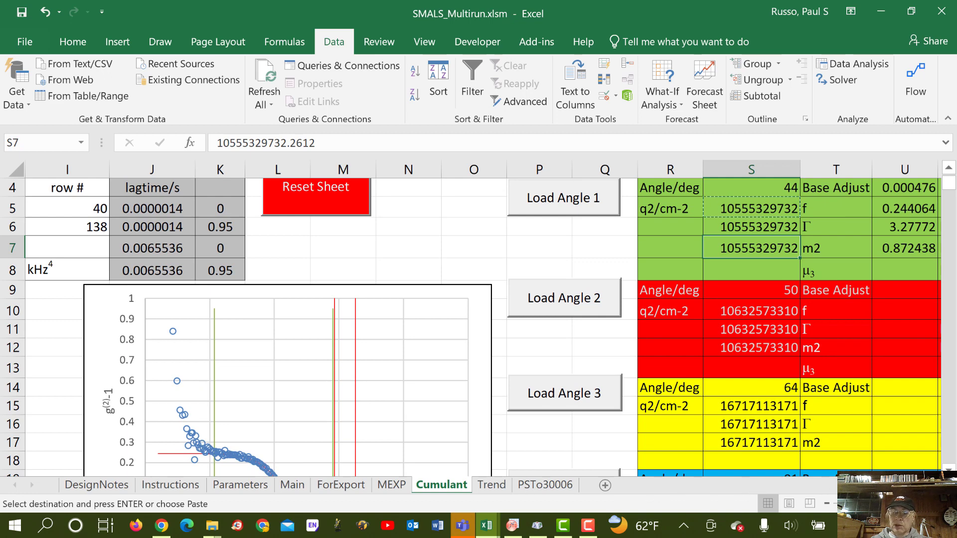
pyautogui.hscroll(-3, 329, 416)
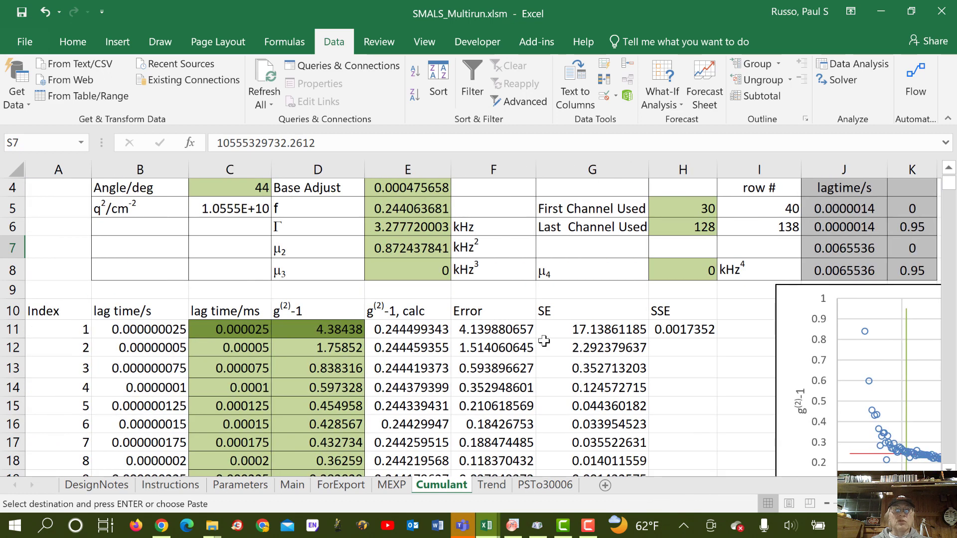
pyautogui.scroll(1, 544, 340)
pyautogui.click(417, 251)
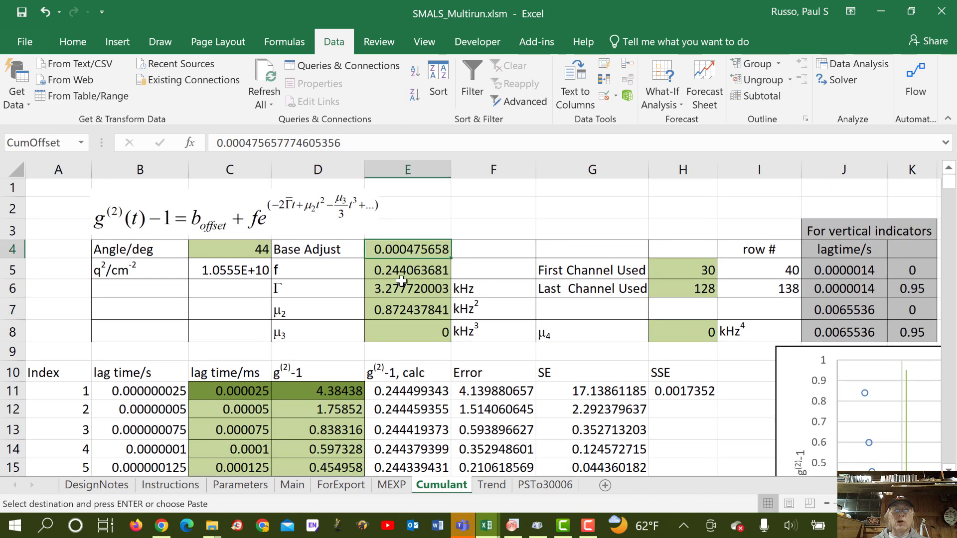
# Try μ2 values of 3, 0 and 5 kHz² for angle 1 to see their effect on the calculated curve.
pyautogui.click(411, 309)
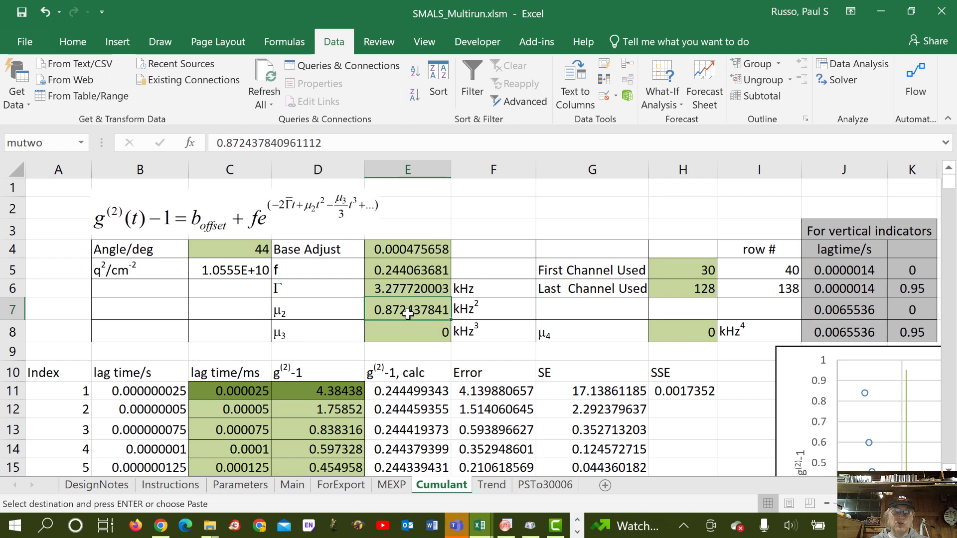
pyautogui.write('3')
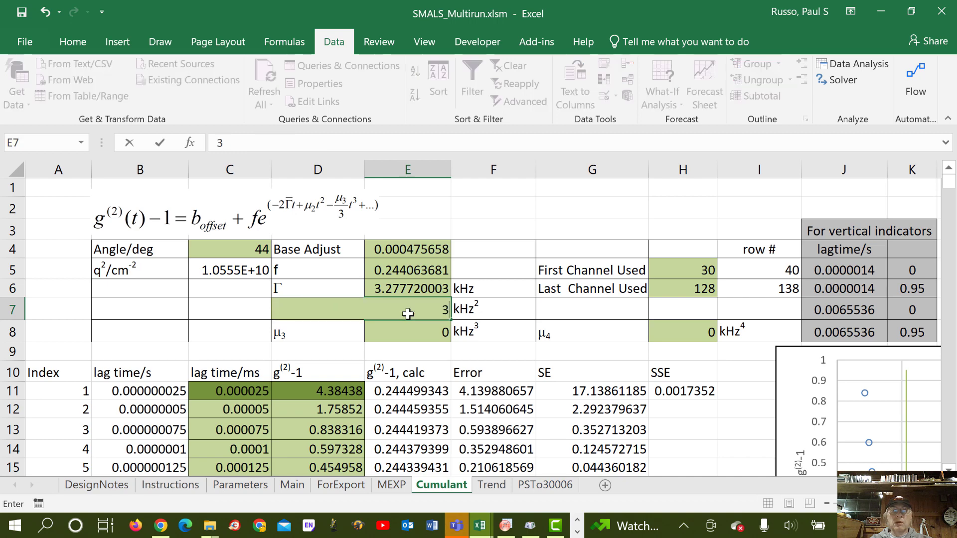
pyautogui.press('Return')
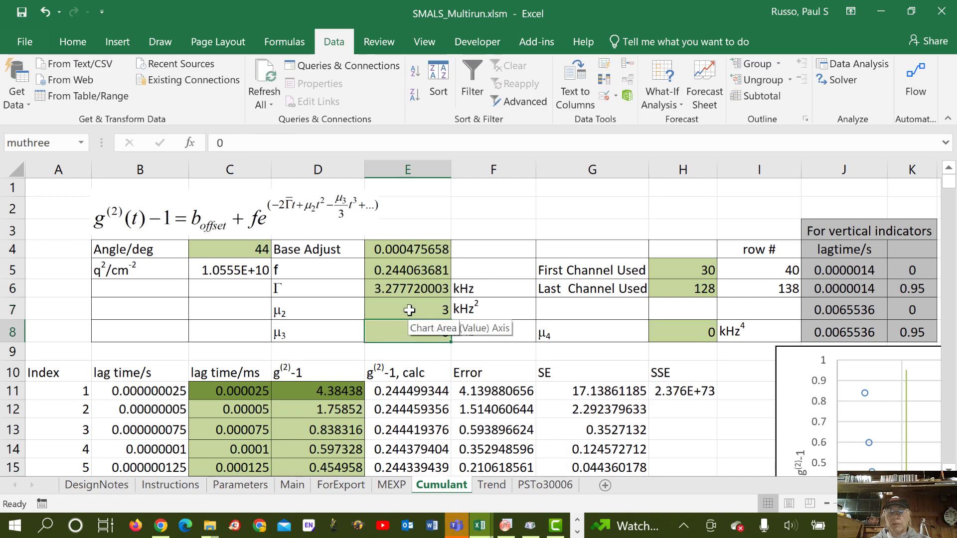
pyautogui.keyDown('ctrl'); pyautogui.scroll(-4, 409, 310); pyautogui.keyUp('ctrl')
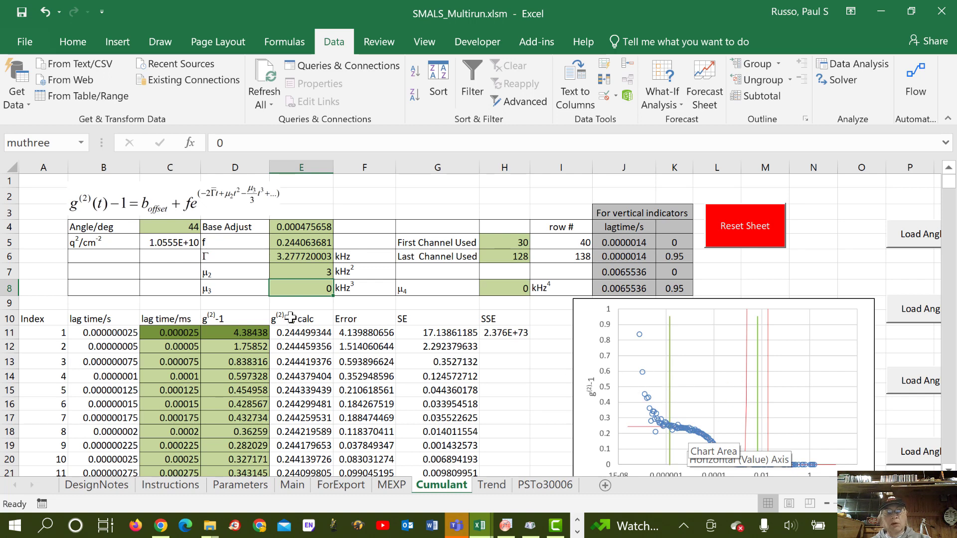
pyautogui.click(310, 274)
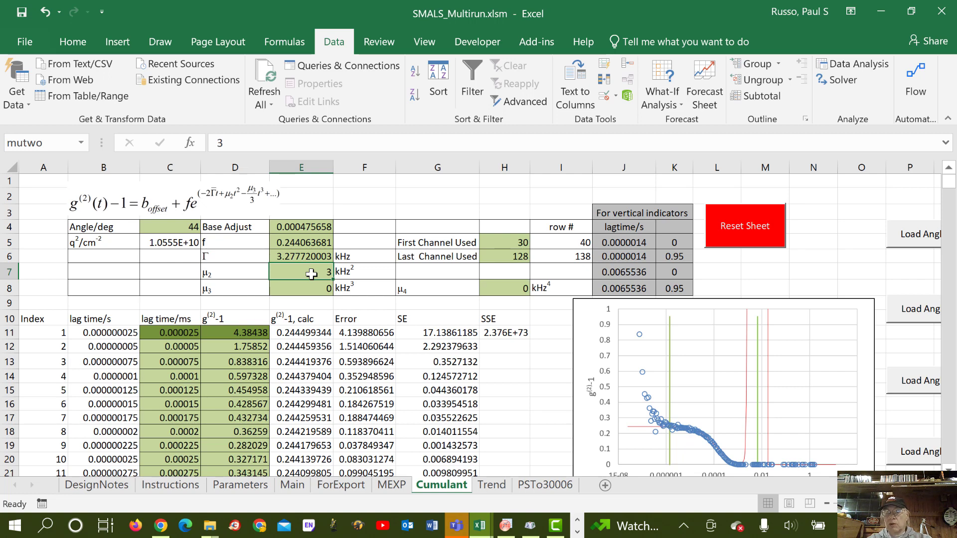
pyautogui.write('0')
pyautogui.press('Return')
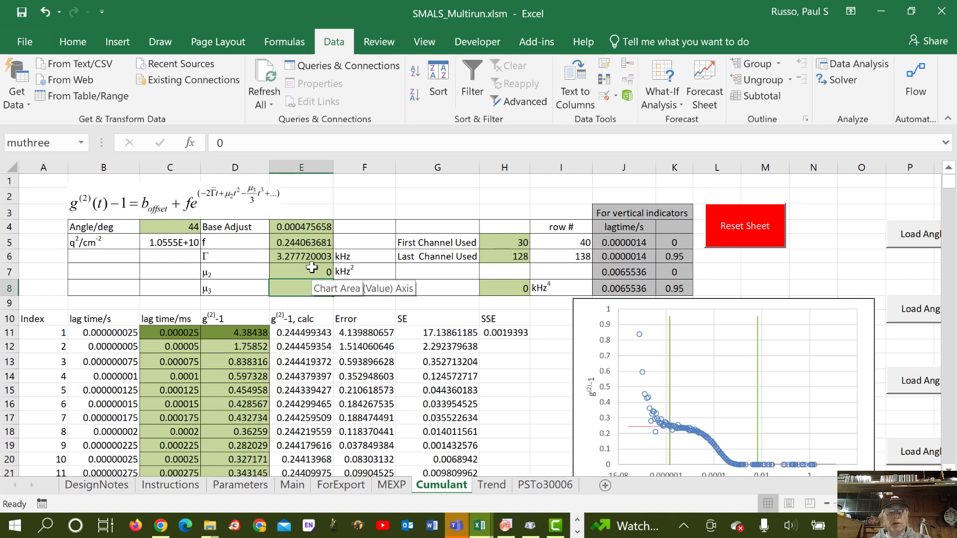
pyautogui.click(311, 269)
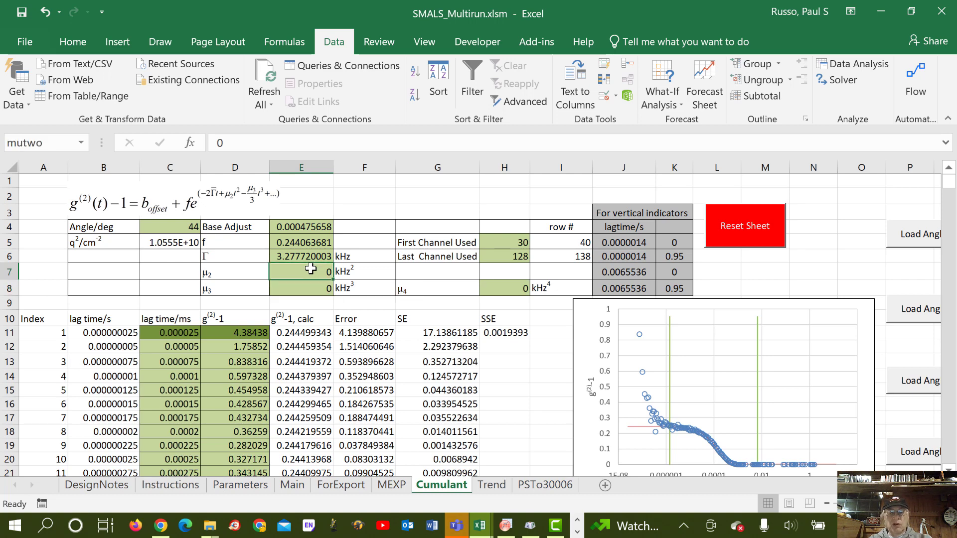
pyautogui.write('5')
pyautogui.press('Return')
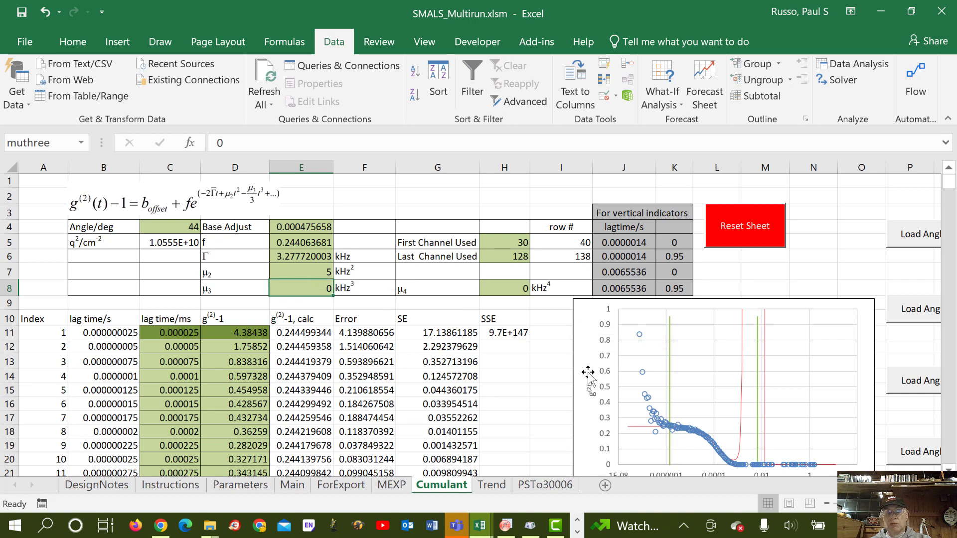
# Set μ2 to 1 kHz² as the starting value, then reload and refit angle 1, keeping the Solver solution.
pyautogui.click(316, 273)
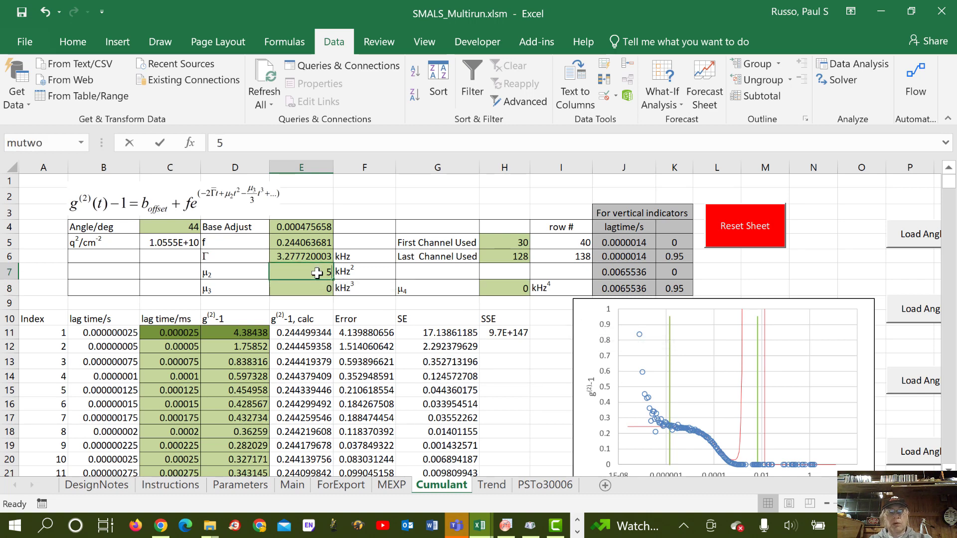
pyautogui.write('1')
pyautogui.press('Return')
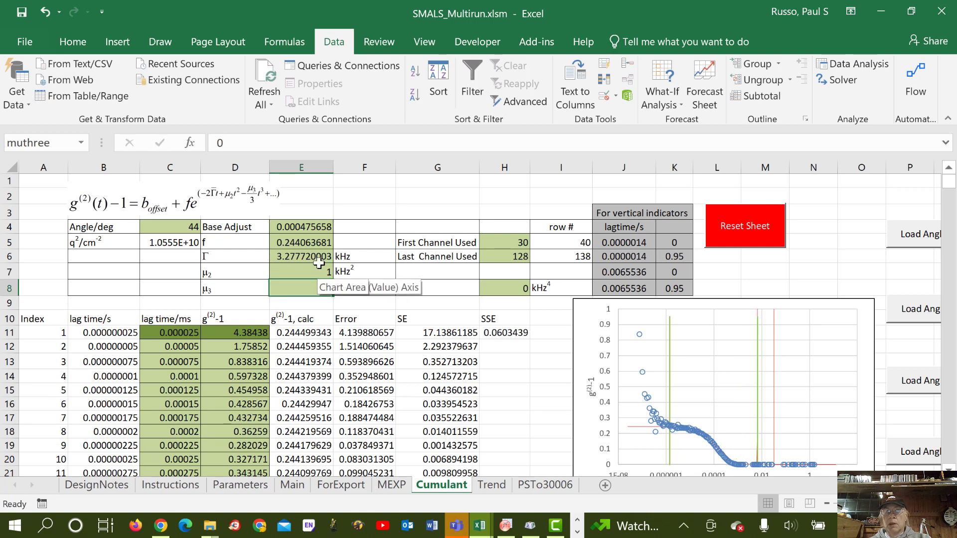
pyautogui.scroll(-2, 481, 241)
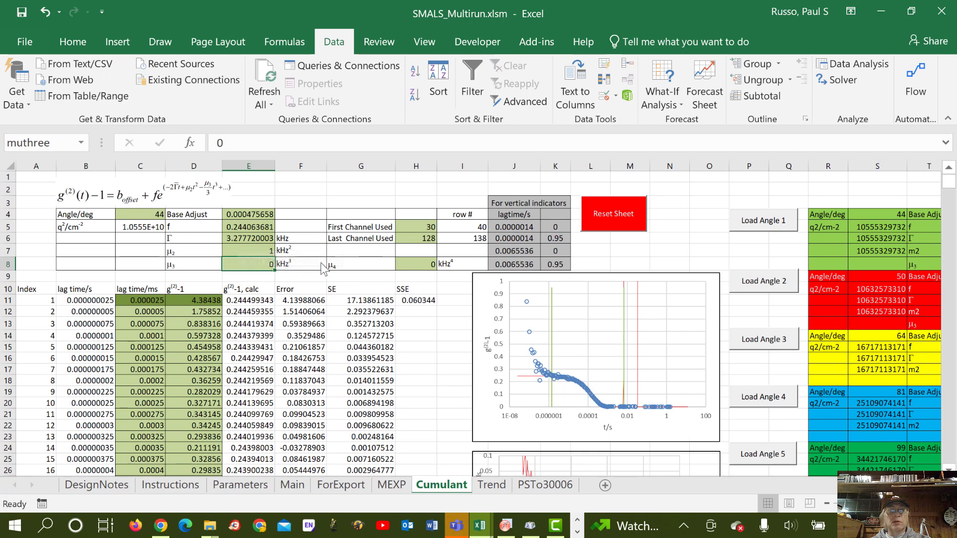
pyautogui.click(759, 220)
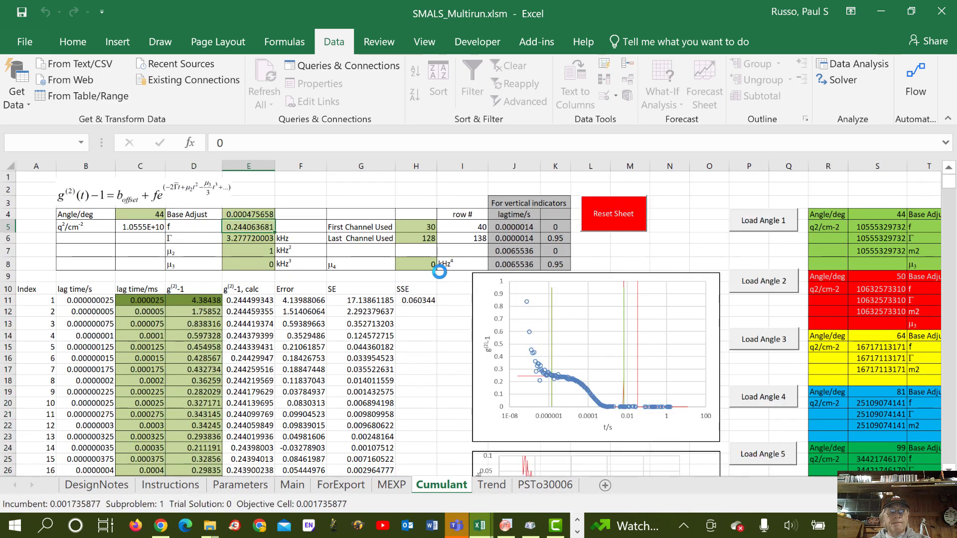
pyautogui.click(267, 302)
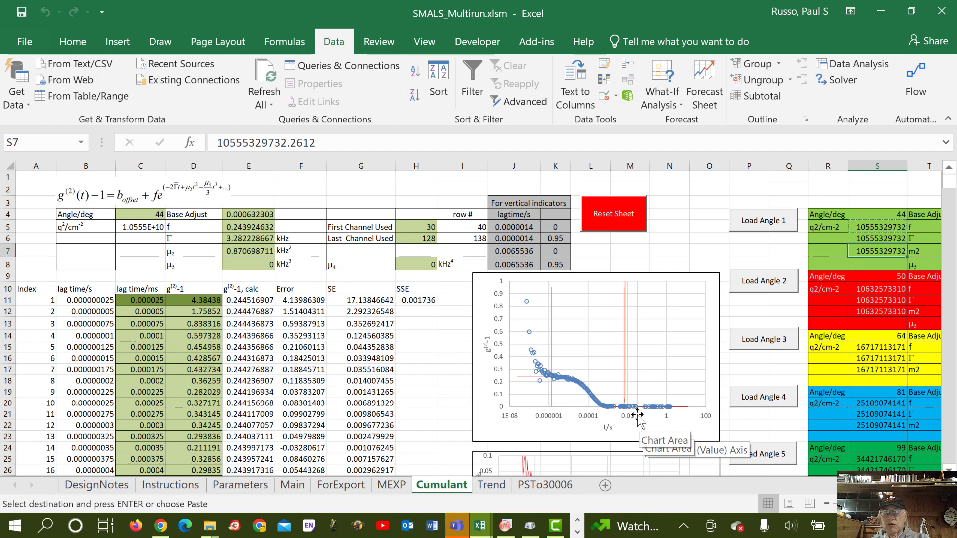
# Load and fit angles 2 and 3 on the Cumulant sheet, keeping both Solver solutions.
pyautogui.scroll(-2, 630, 414)
pyautogui.scroll(2, 632, 424)
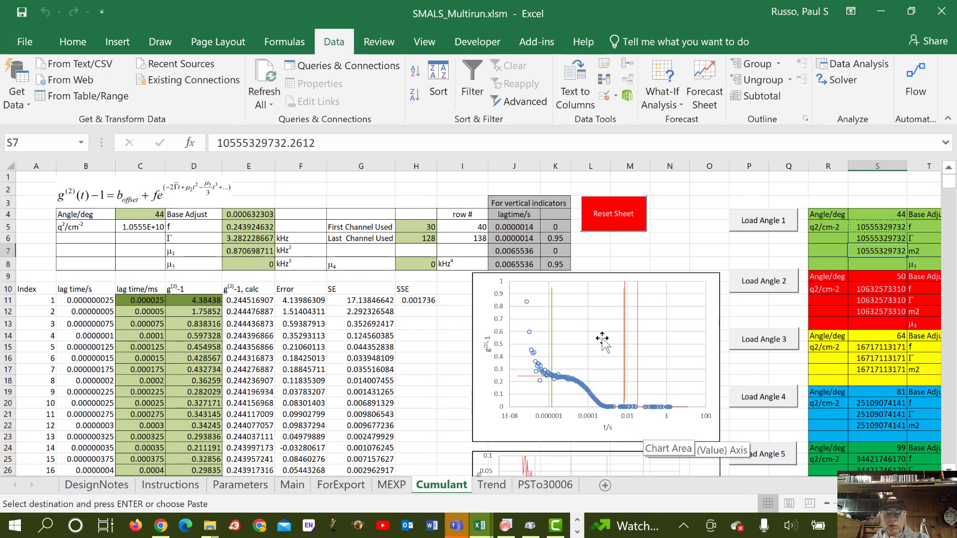
pyautogui.scroll(-2, 484, 281)
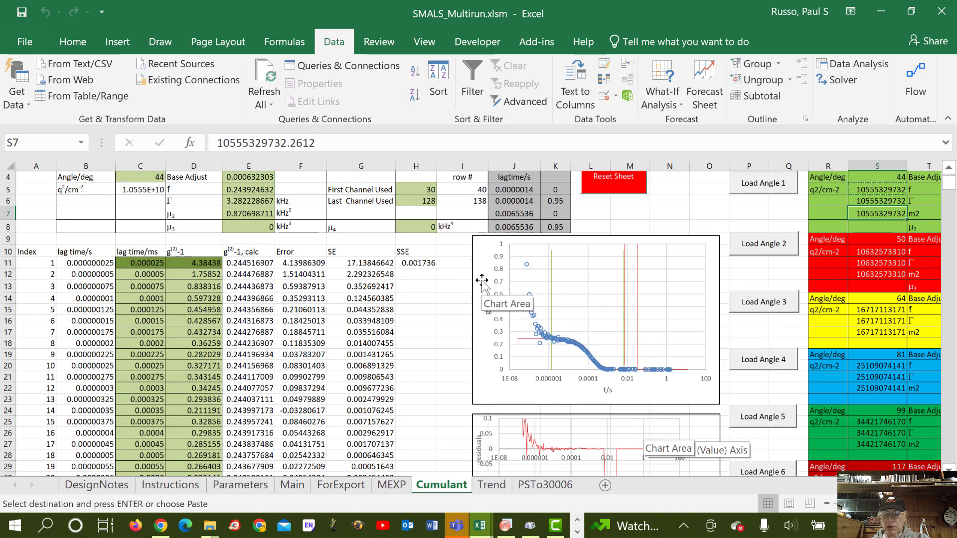
pyautogui.scroll(2, 483, 282)
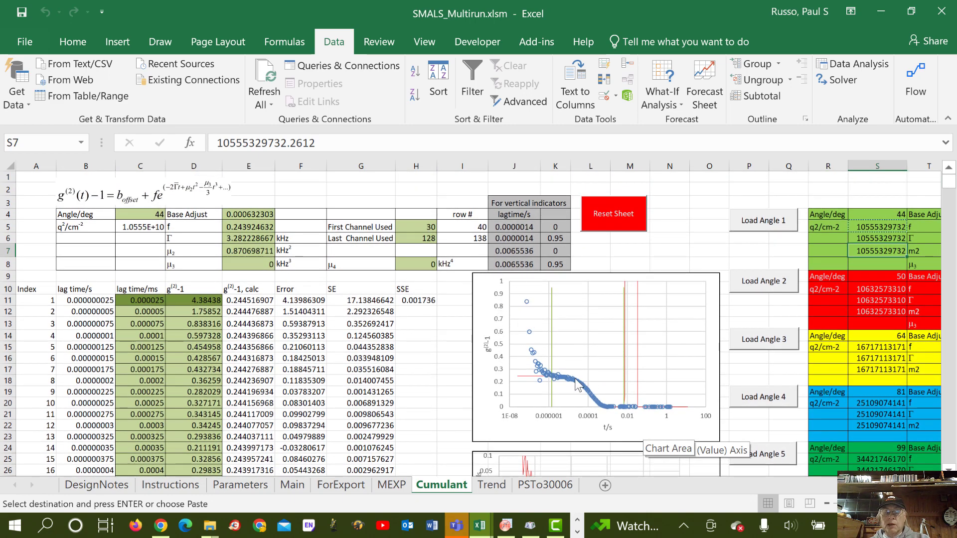
pyautogui.click(758, 282)
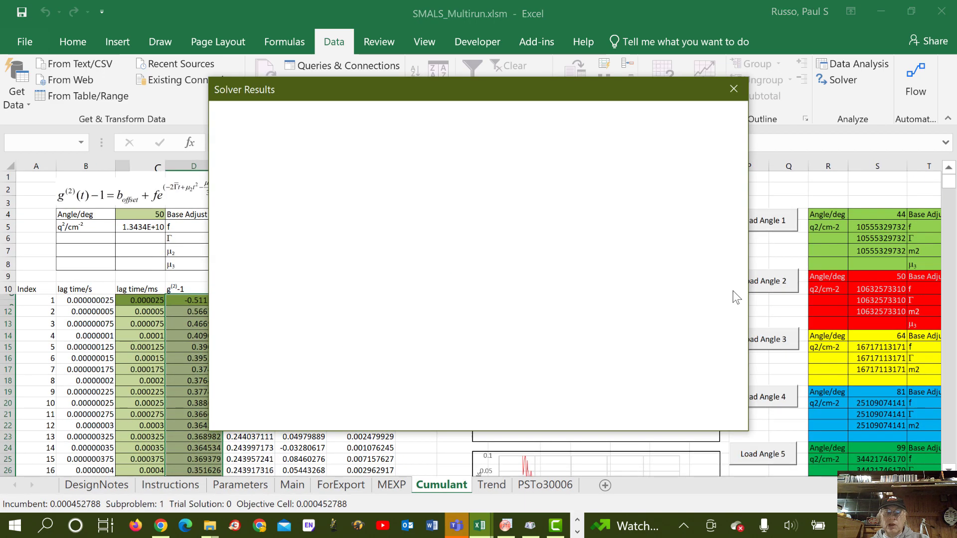
pyautogui.click(301, 305)
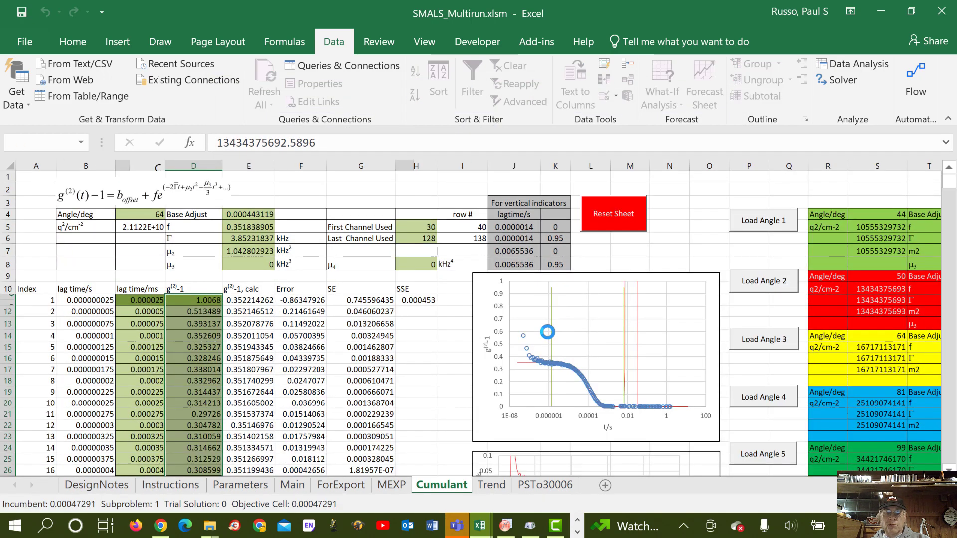
pyautogui.click(261, 300)
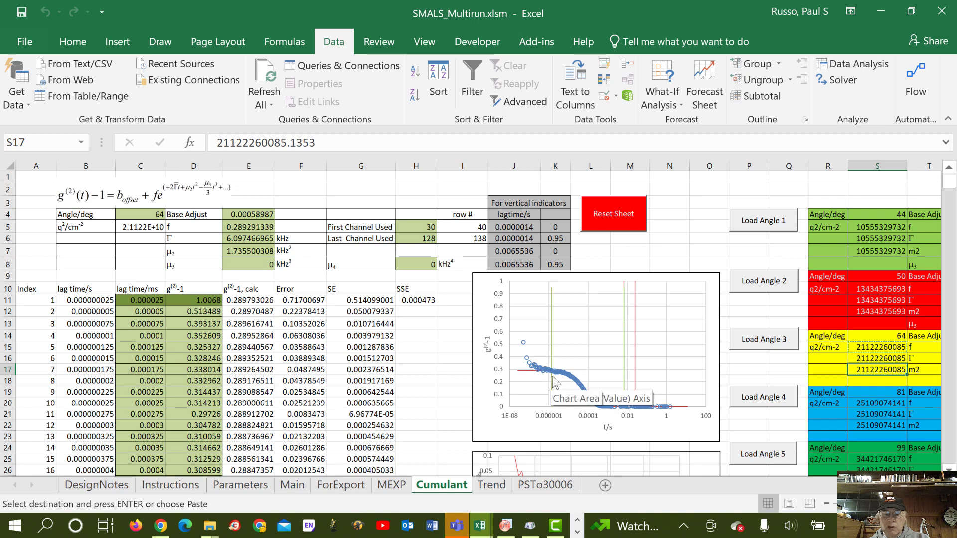
# Load and fit angles 4 and 5 on the Cumulant sheet, keeping both Solver solutions.
pyautogui.moveTo(552, 381)
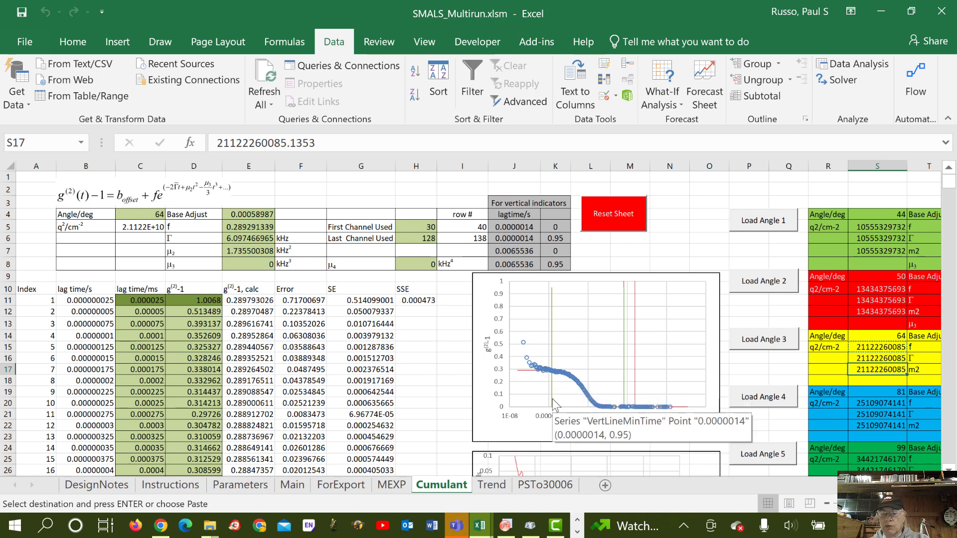
pyautogui.moveTo(639, 409)
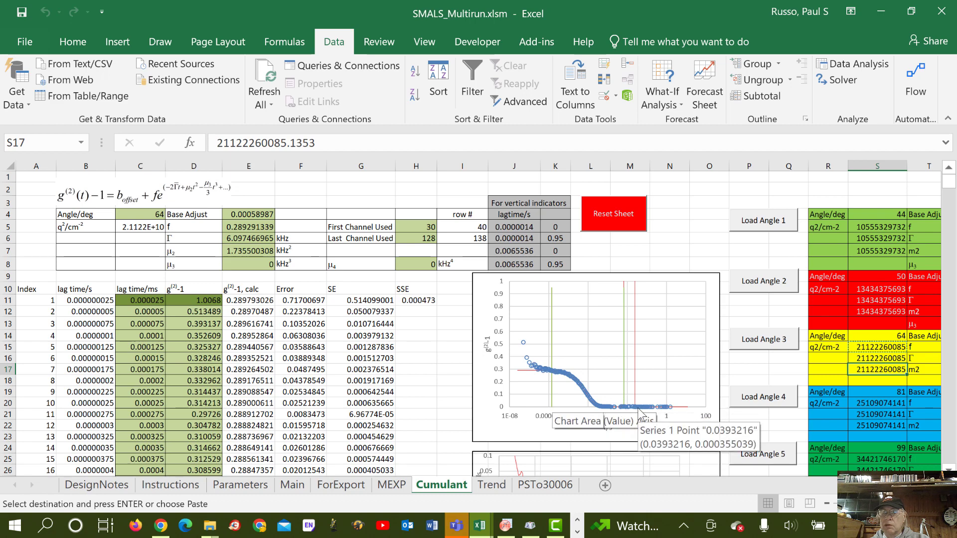
pyautogui.scroll(-2, 670, 382)
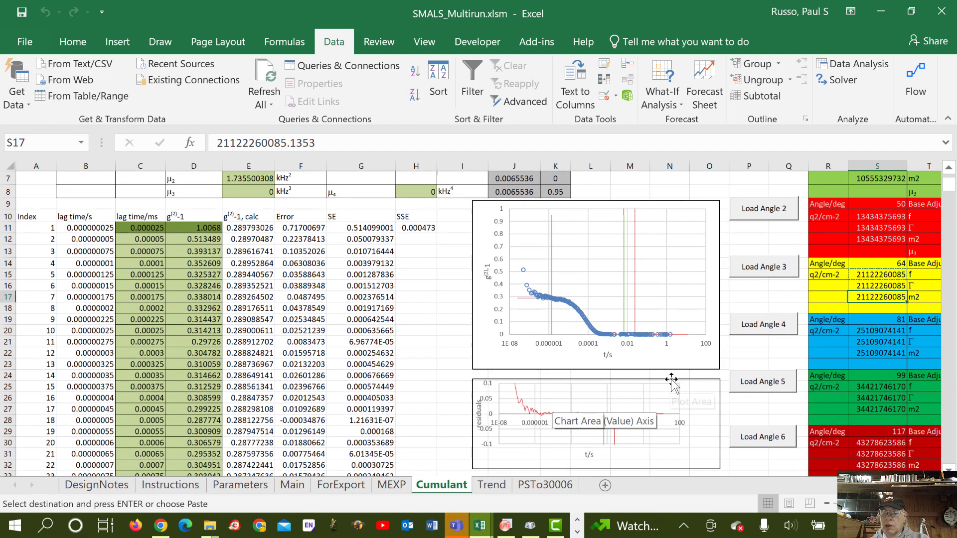
pyautogui.click(779, 327)
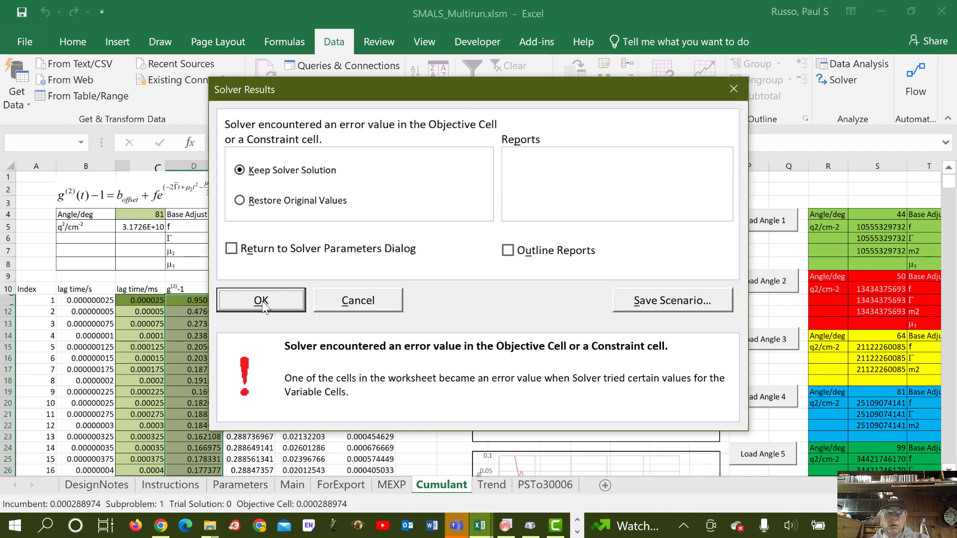
pyautogui.click(261, 301)
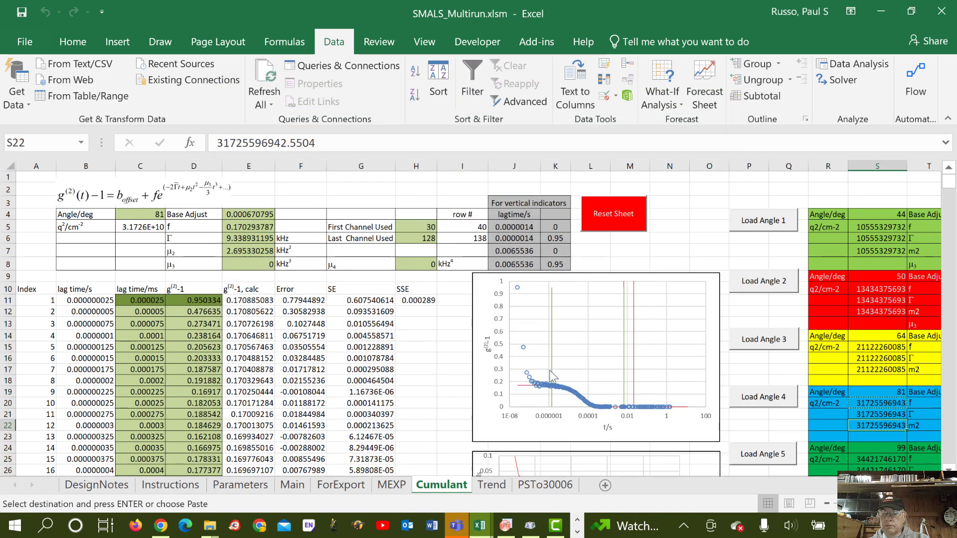
pyautogui.scroll(-3, 555, 376)
pyautogui.click(750, 344)
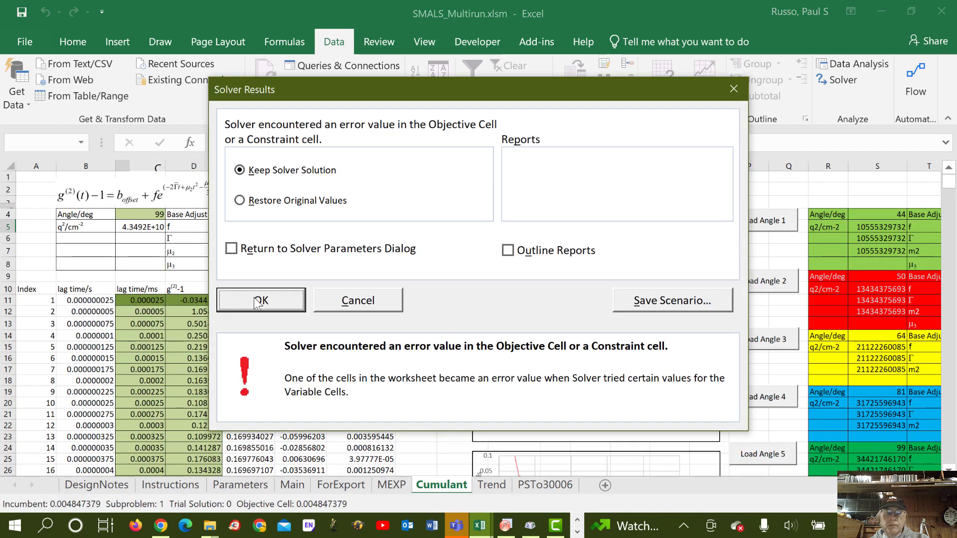
pyautogui.click(260, 300)
# Load and fit angles 6 and 7 on the Cumulant sheet, keeping both Solver solutions.
pyautogui.scroll(-4, 406, 333)
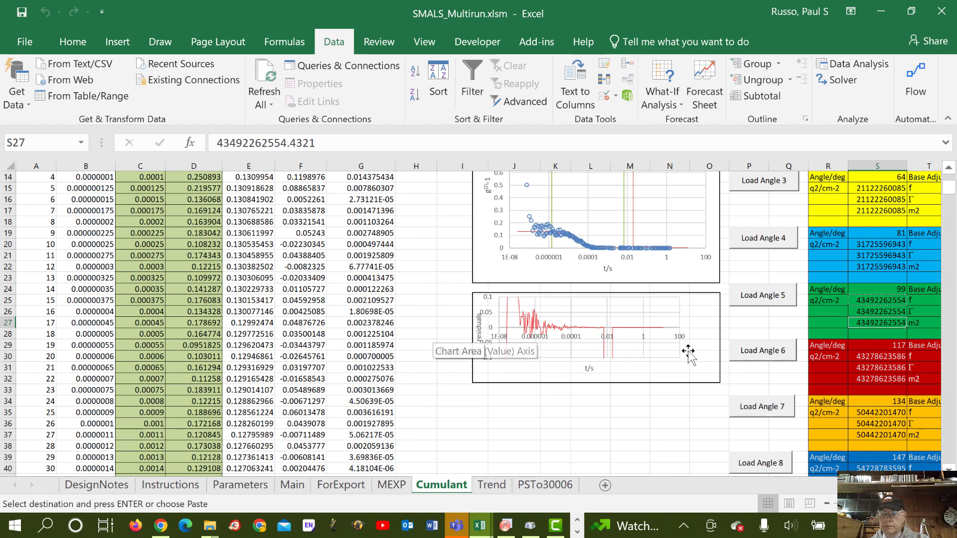
pyautogui.click(762, 351)
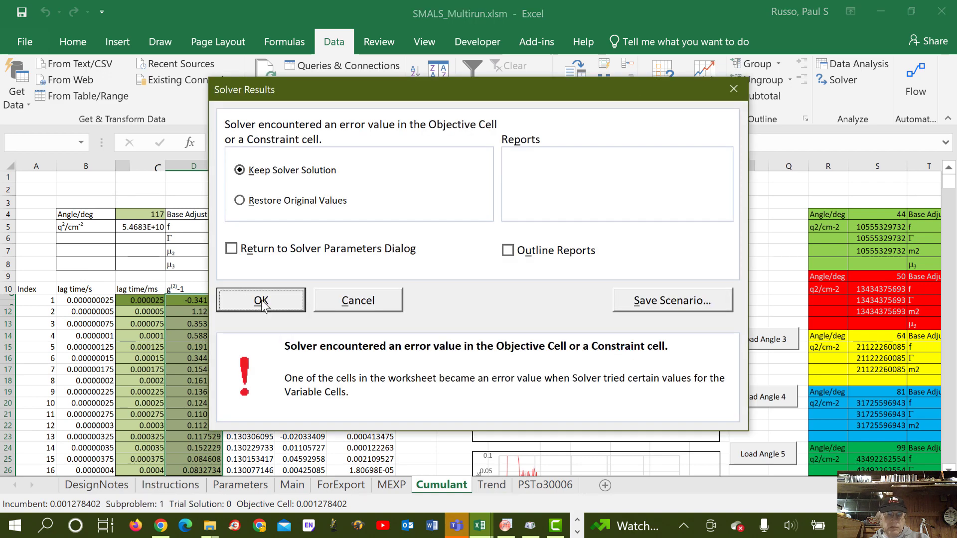
pyautogui.click(261, 301)
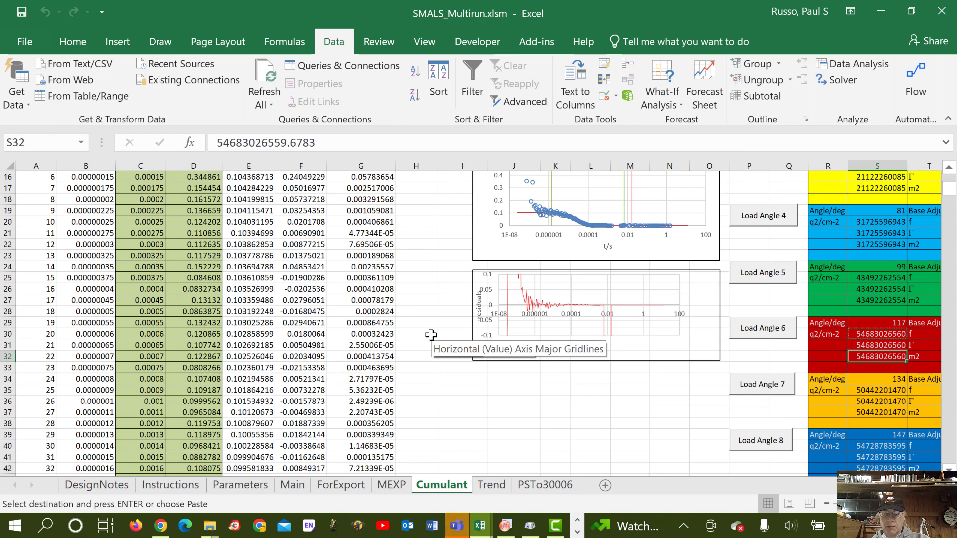
pyautogui.scroll(-1, 717, 384)
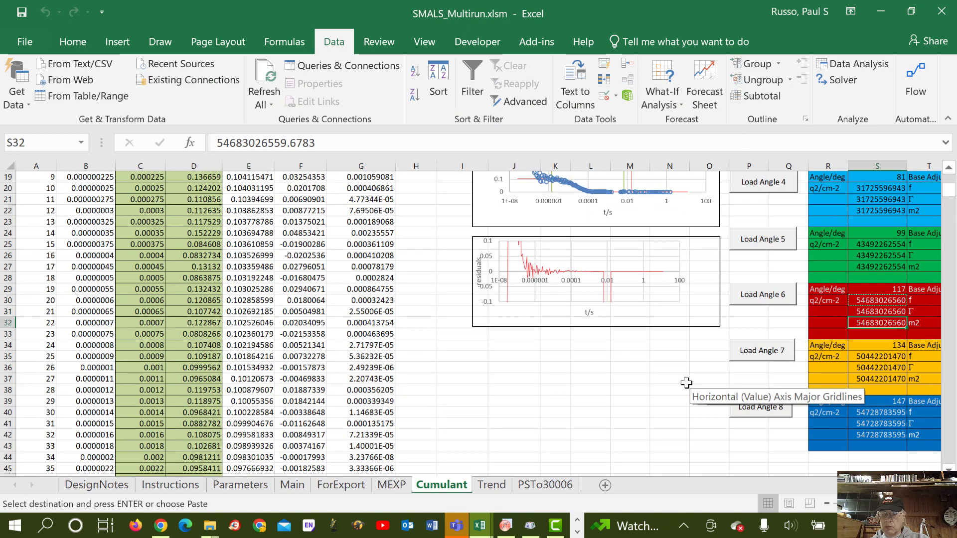
pyautogui.click(769, 353)
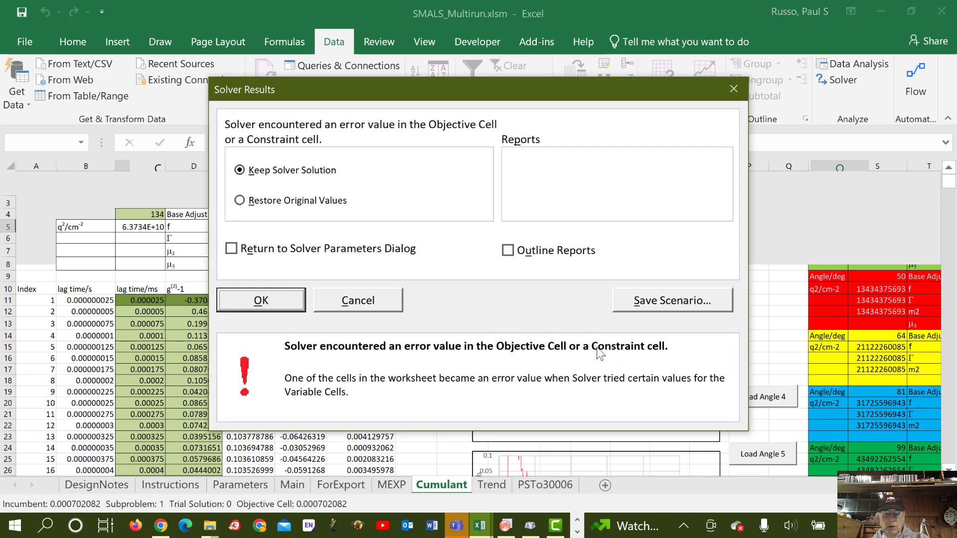
pyautogui.click(290, 305)
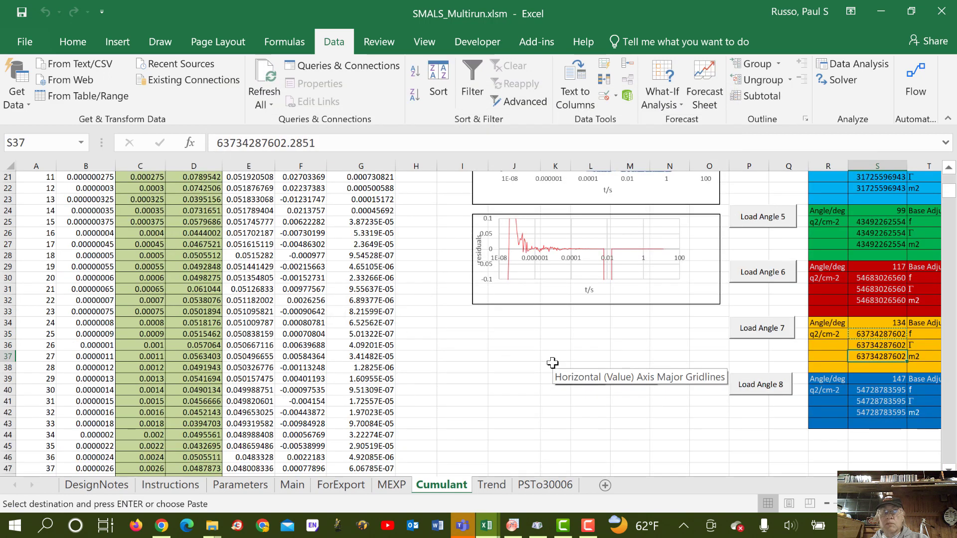
# Set the first channel used to 20, then reload and refit angle 7, keeping the Solver solution.
pyautogui.scroll(2, 551, 360)
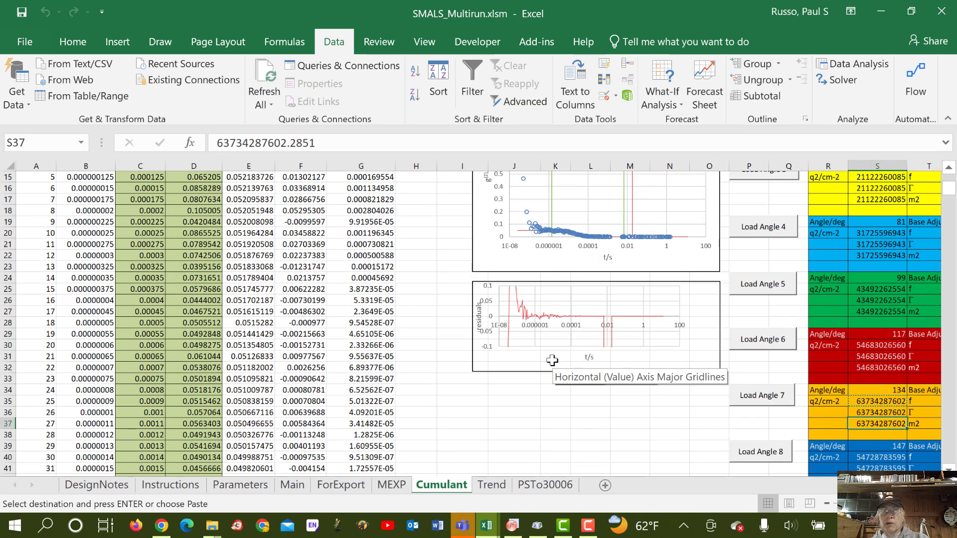
pyautogui.scroll(5, 559, 358)
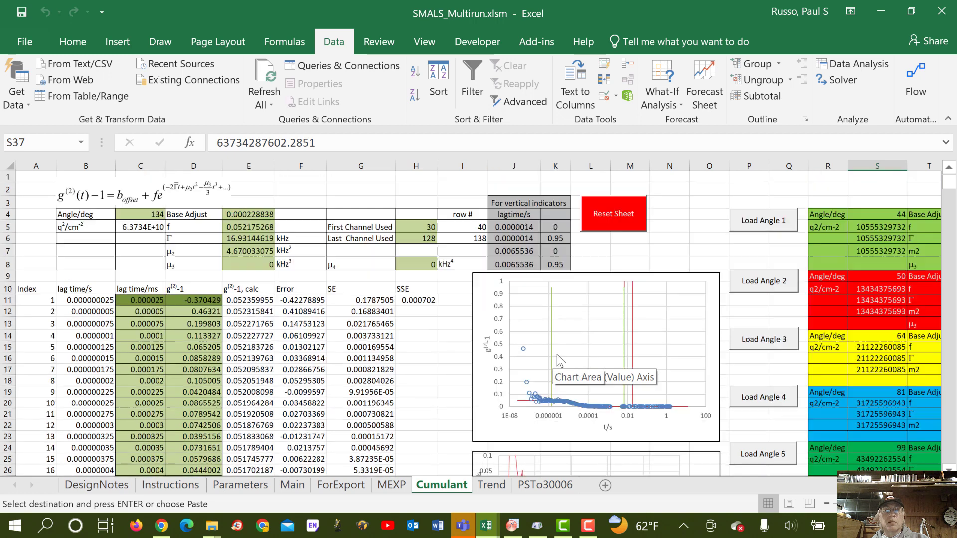
pyautogui.click(409, 228)
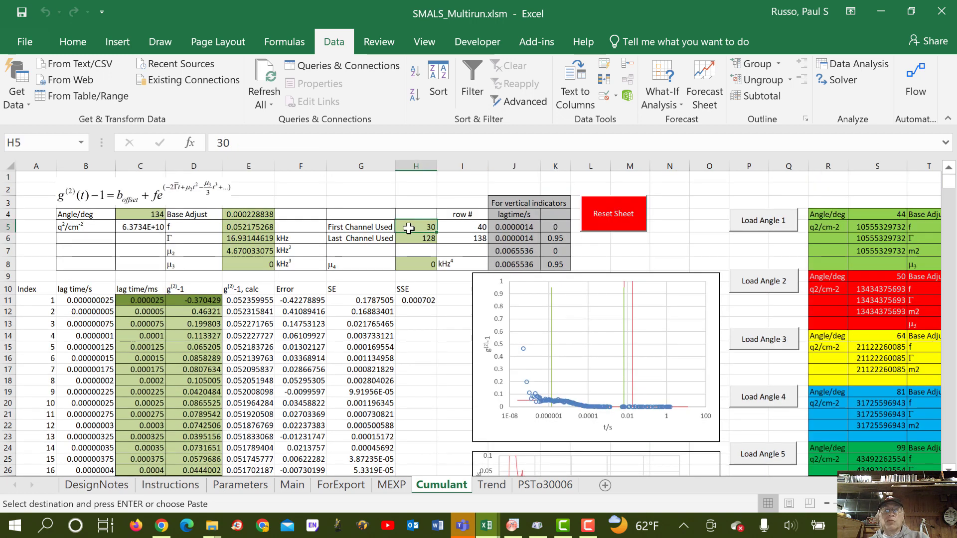
pyautogui.write('20')
pyautogui.press('Return')
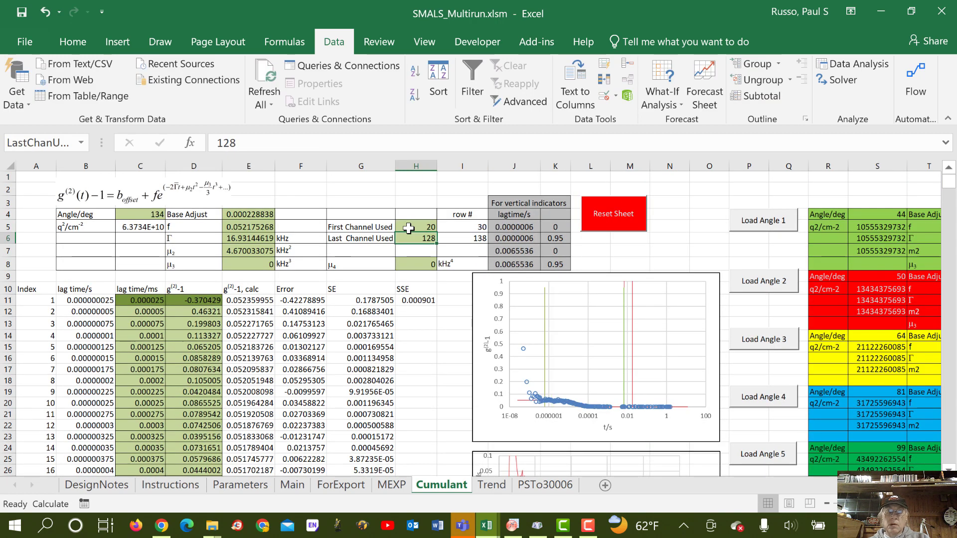
pyautogui.scroll(-6, 576, 302)
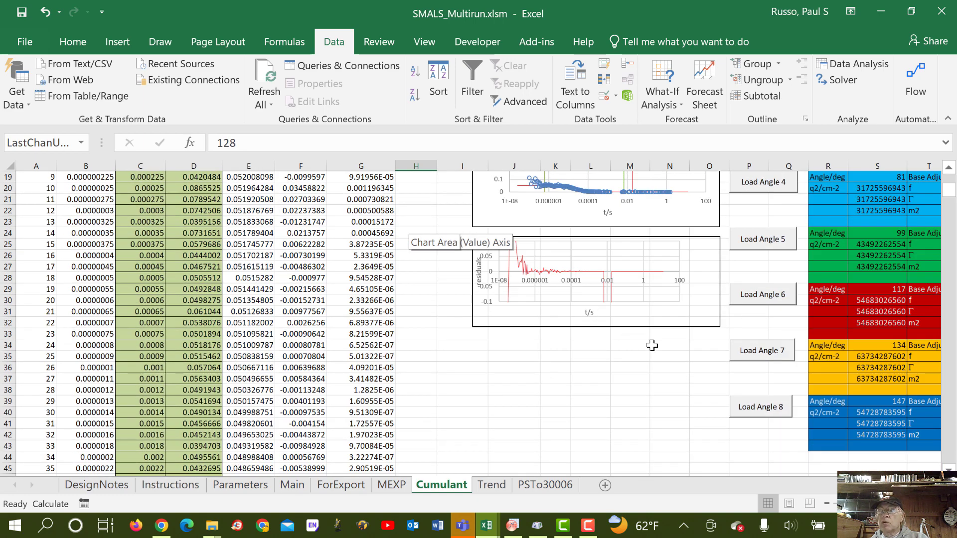
pyautogui.scroll(1, 694, 351)
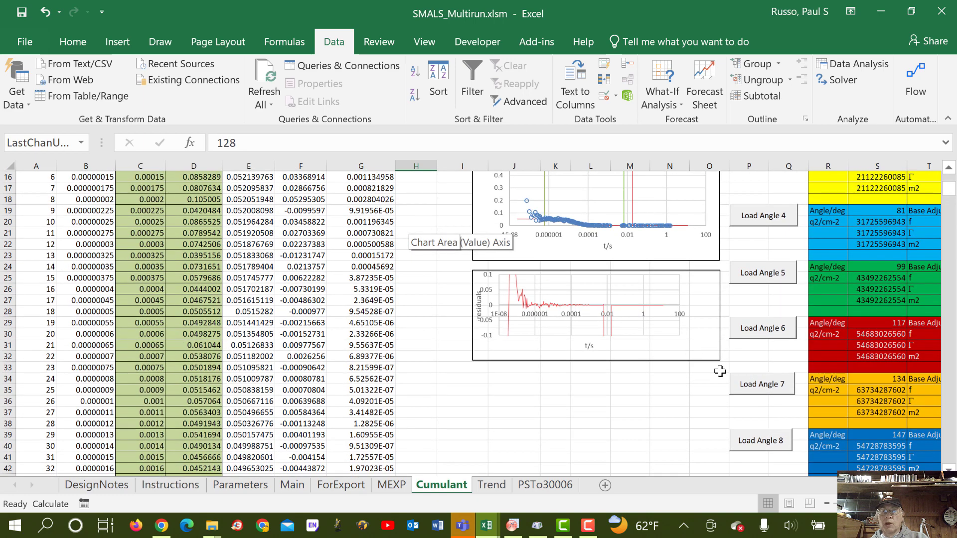
pyautogui.click(769, 388)
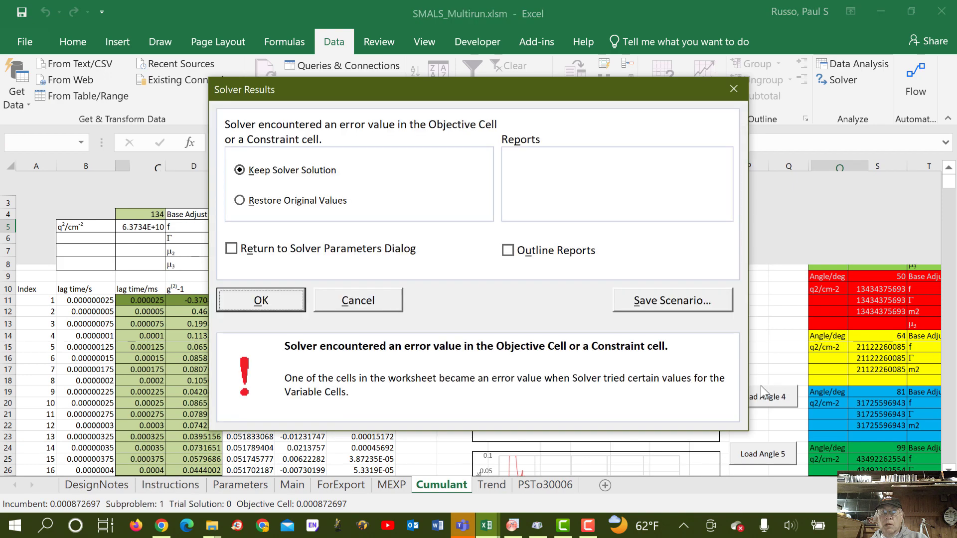
pyautogui.click(261, 300)
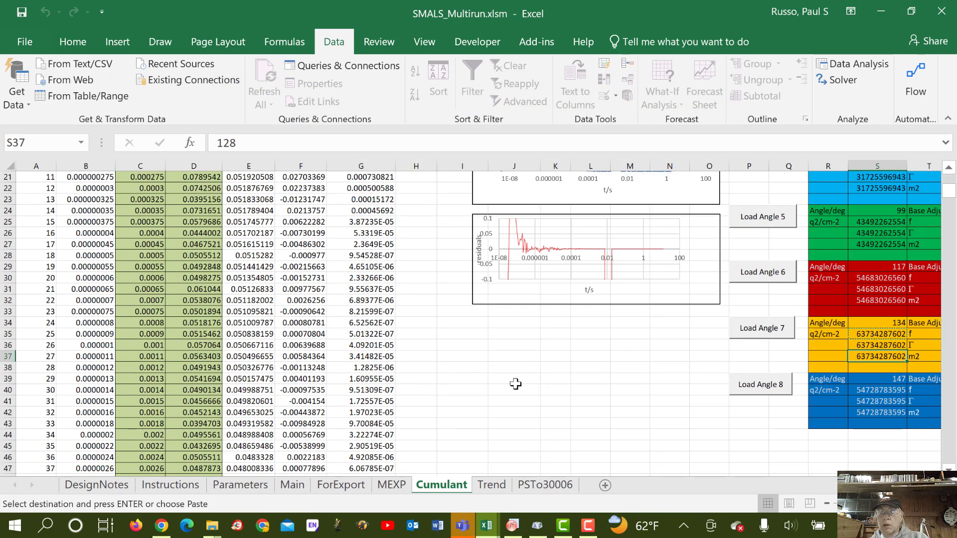
# Load and fit angle 8 on the Cumulant sheet, keeping the Solver solution.
pyautogui.scroll(2, 518, 377)
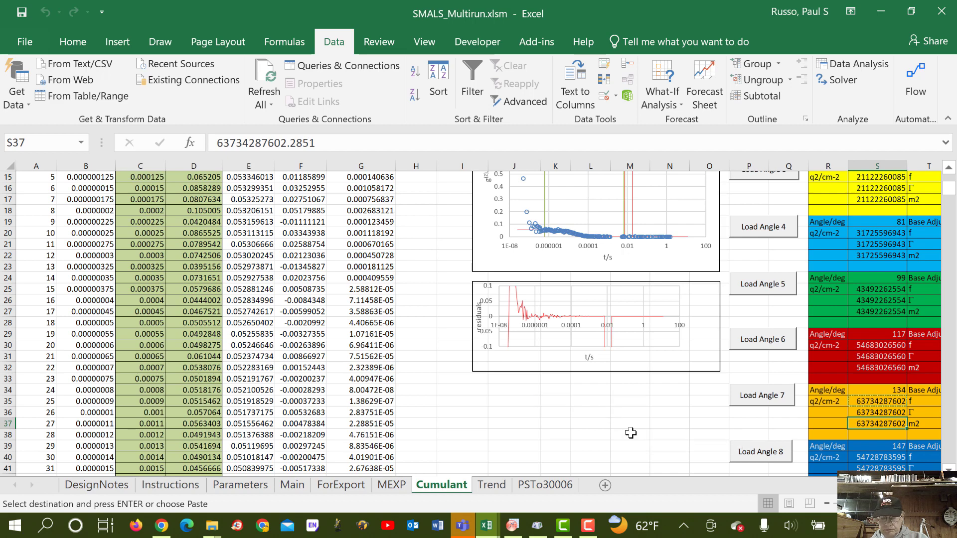
pyautogui.scroll(-1, 636, 418)
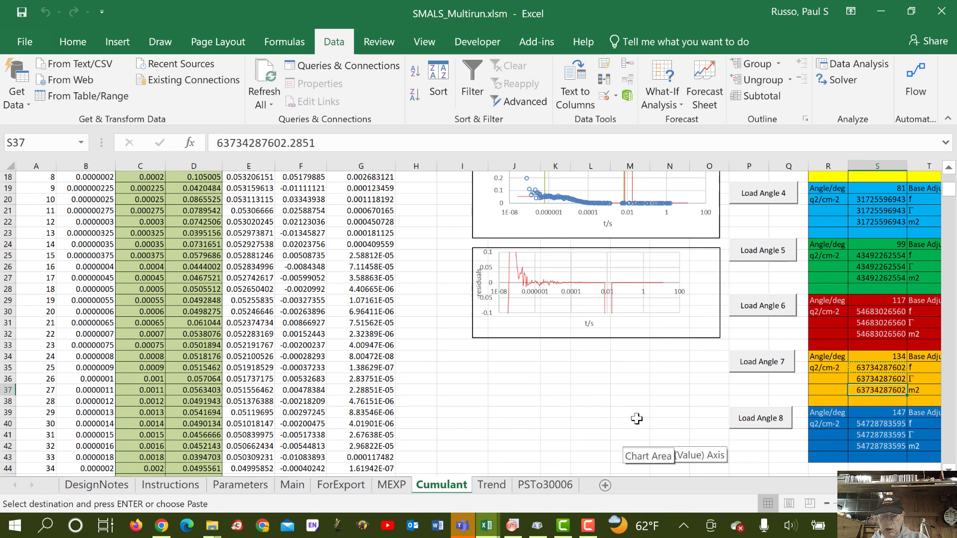
pyautogui.click(754, 423)
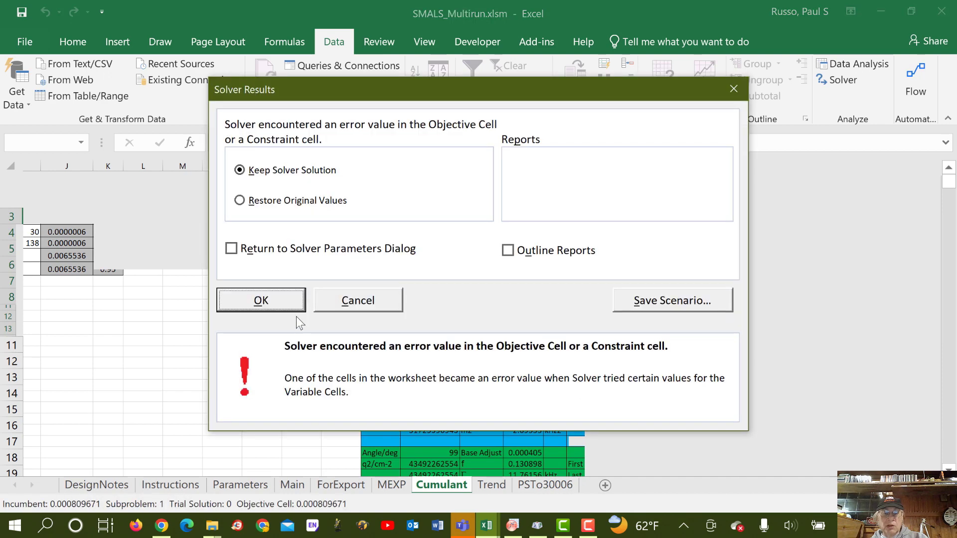
pyautogui.click(261, 300)
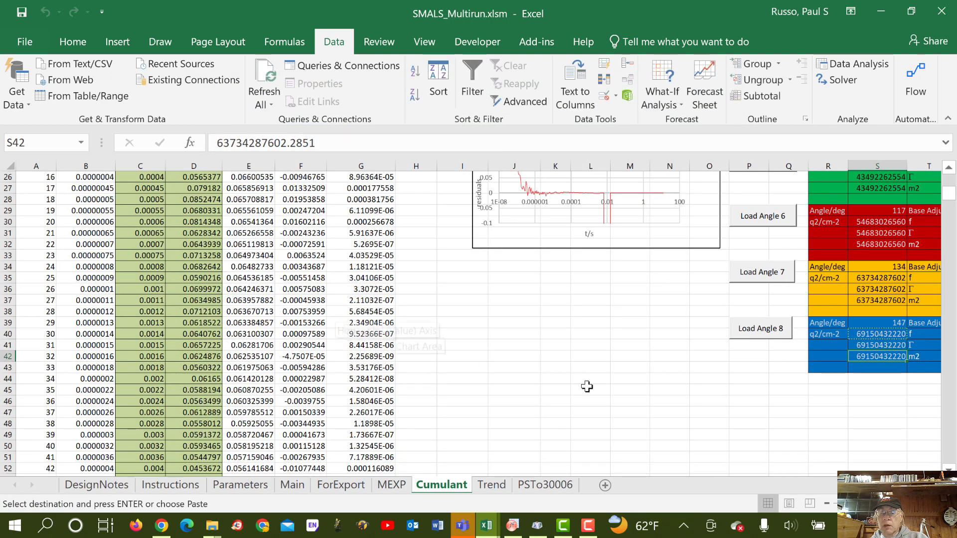
# Examine the Cumulant sheet's plots of Γ, apparent diffusion coefficient and apparent hydrodynamic radius against q².
pyautogui.scroll(4, 629, 394)
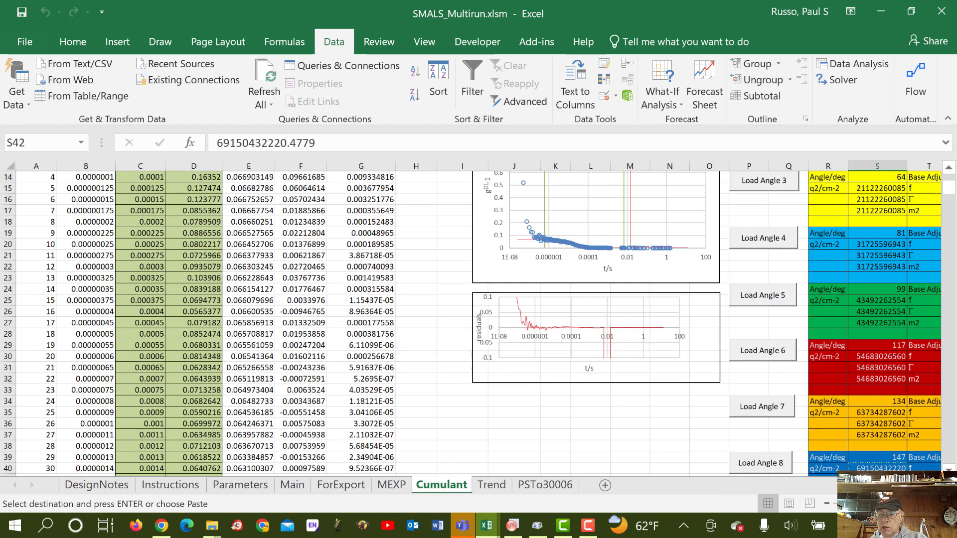
pyautogui.hscroll(5, 623, 384)
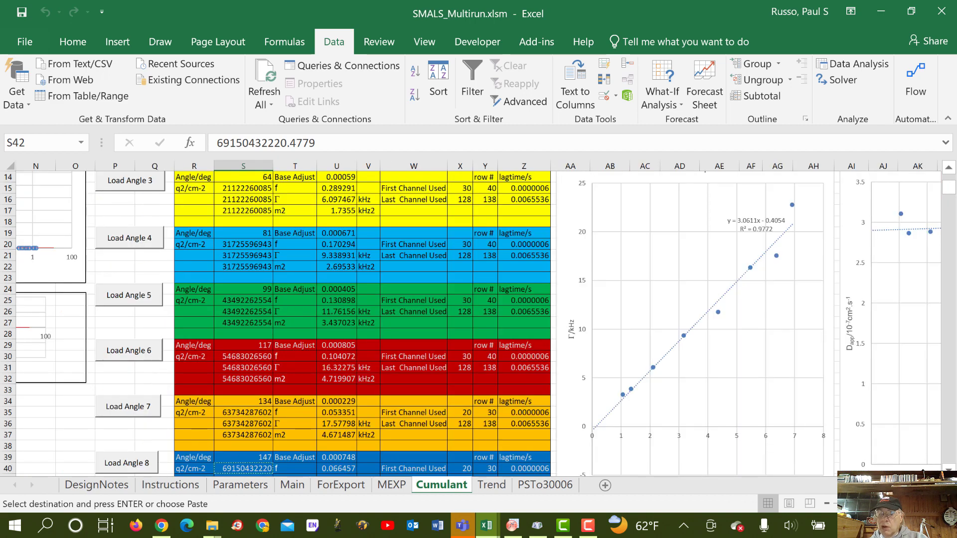
pyautogui.hscroll(4, 486, 319)
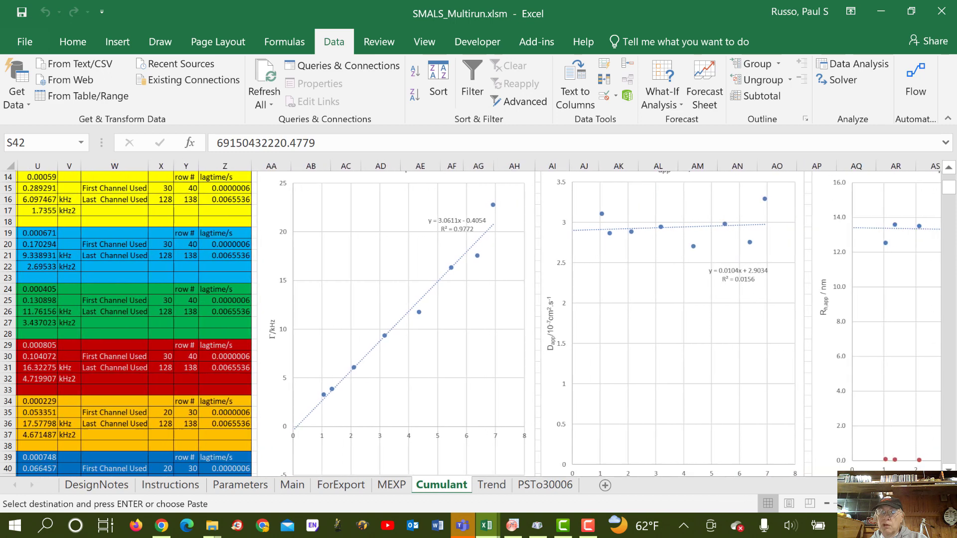
pyautogui.hscroll(2, 486, 318)
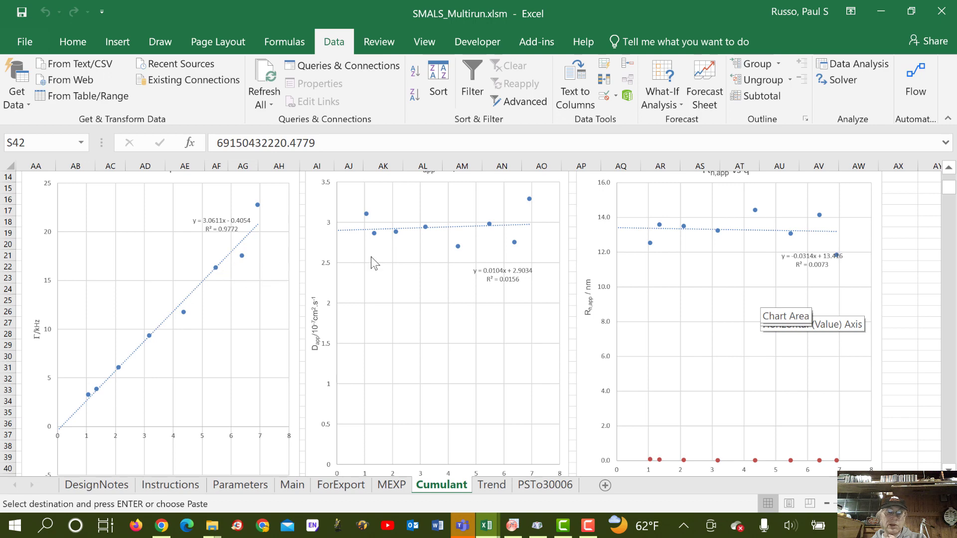
pyautogui.moveTo(892, 484); pyautogui.dragTo(852, 485)
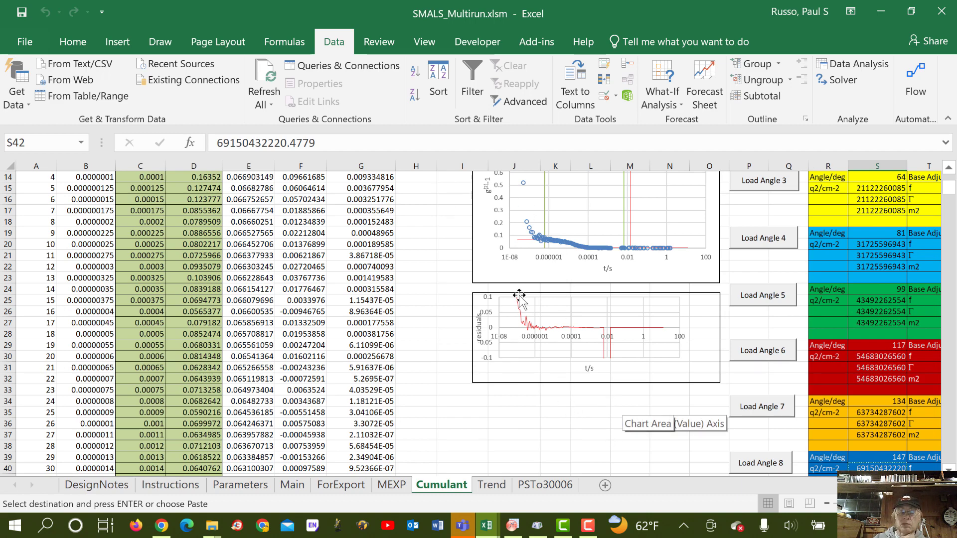
# Close SMALS_Multirun.xlsm with its changes saved, and minimize PSTo30006.ASC and Concentrations.xlsx to get back to the MultirunForSingleRun folder.
pyautogui.scroll(5, 519, 295)
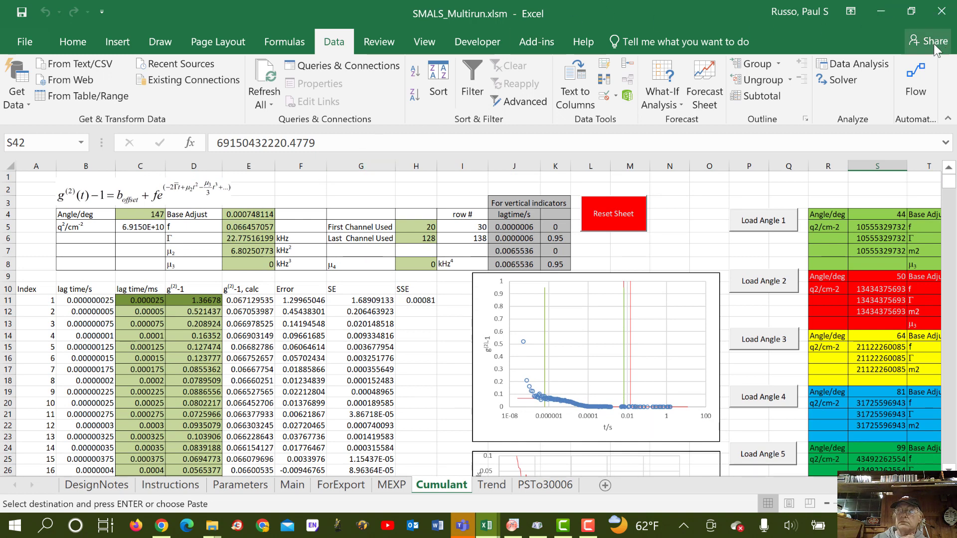
pyautogui.click(940, 11)
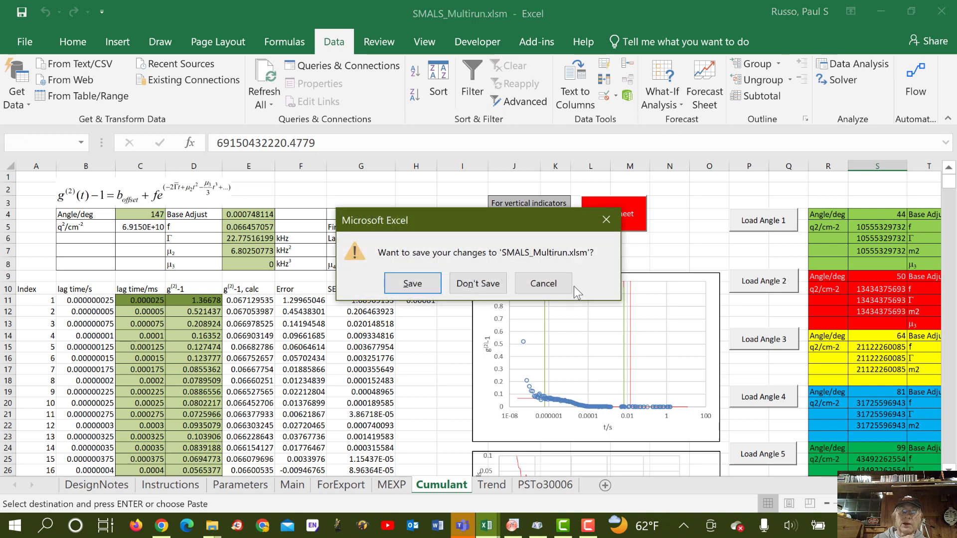
pyautogui.click(420, 288)
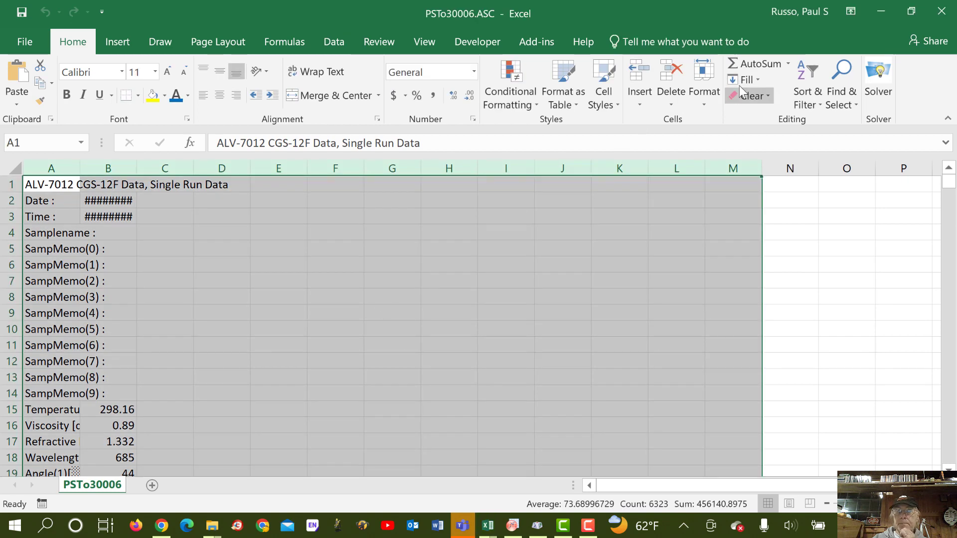
pyautogui.click(875, 14)
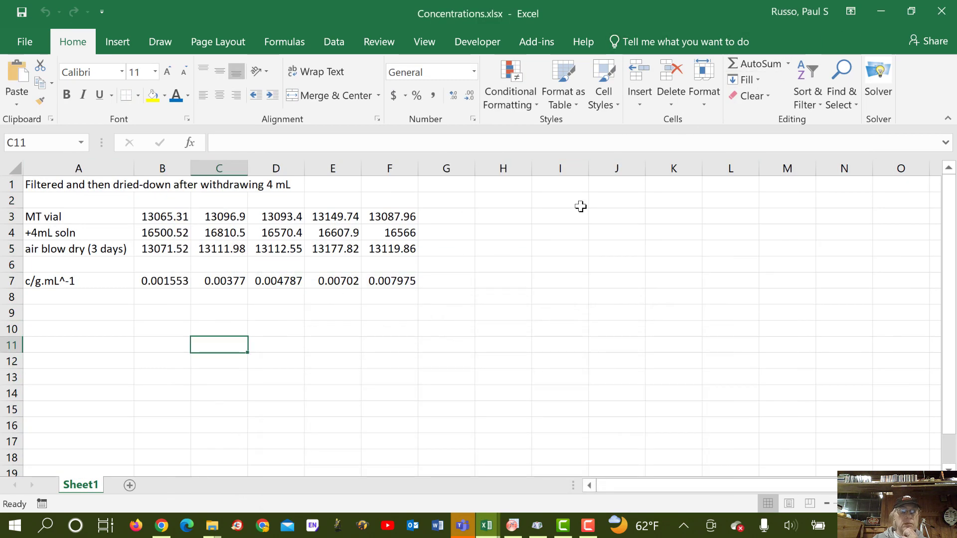
pyautogui.click(881, 10)
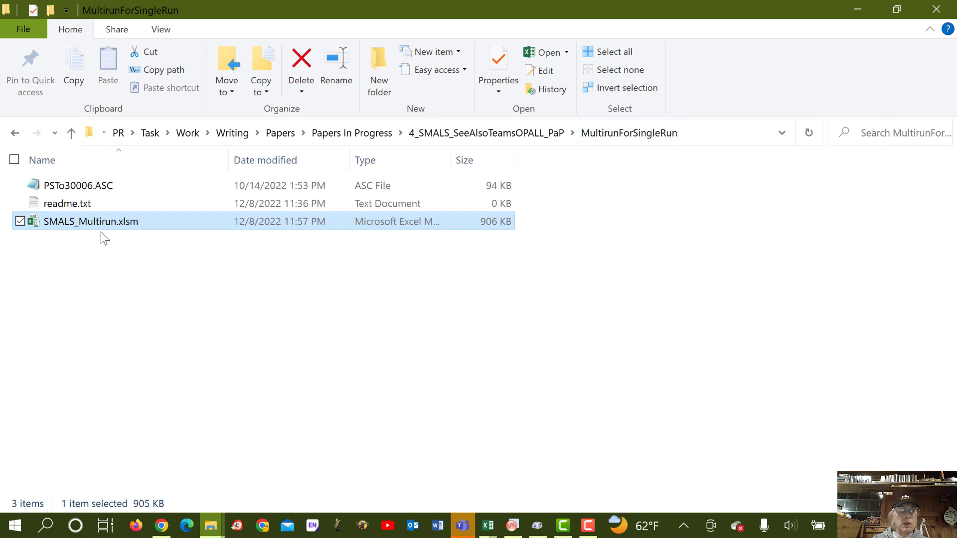
# Rename SMALS_Multirun.xlsm in the MultirunForSingleRun folder as SMALS_Multirun_PSTol30006.xlsm.
pyautogui.click(114, 224)
pyautogui.click(115, 224)
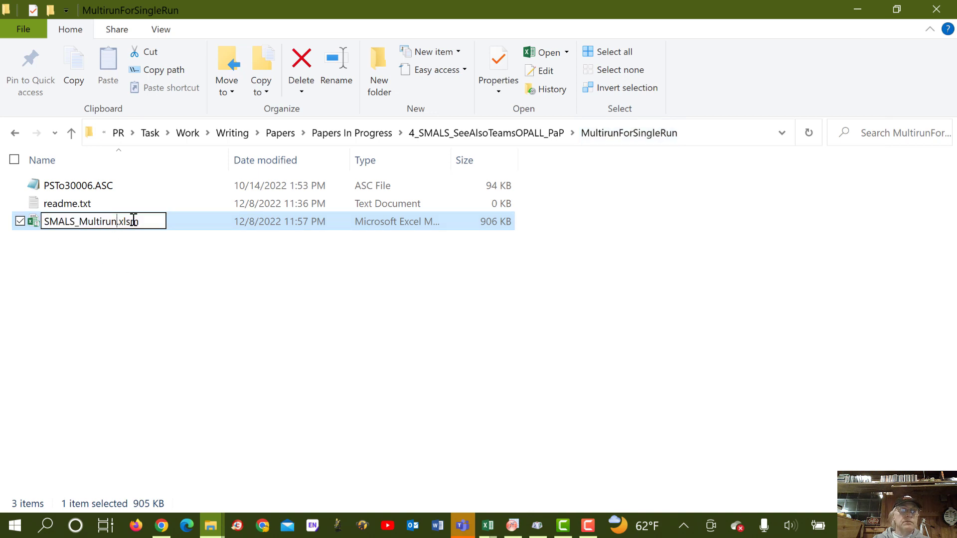
pyautogui.write('_')
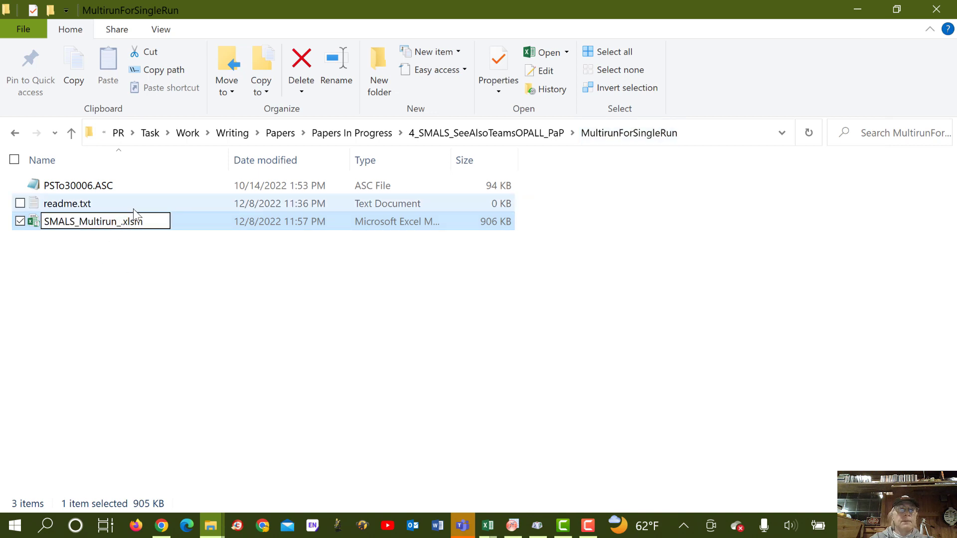
pyautogui.write('PSTo3')
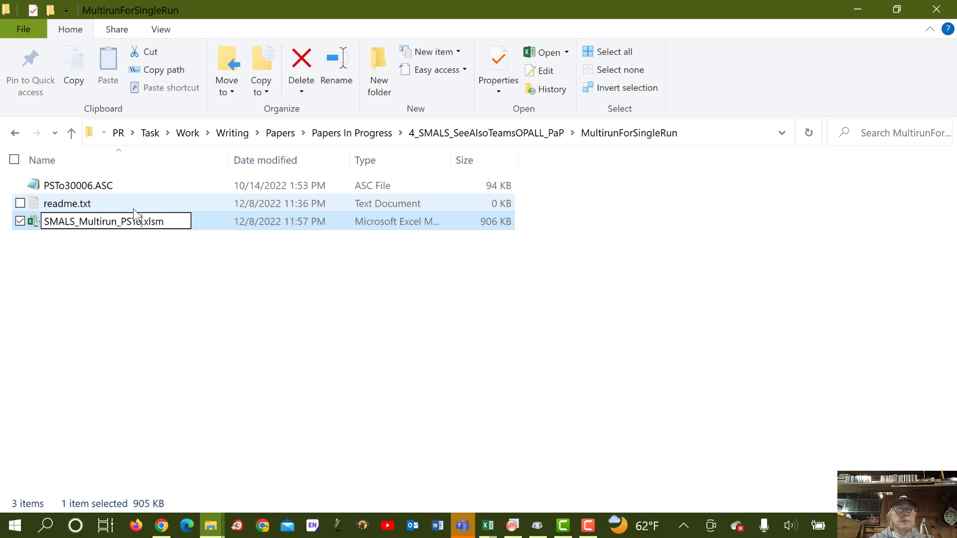
pyautogui.write('30006')
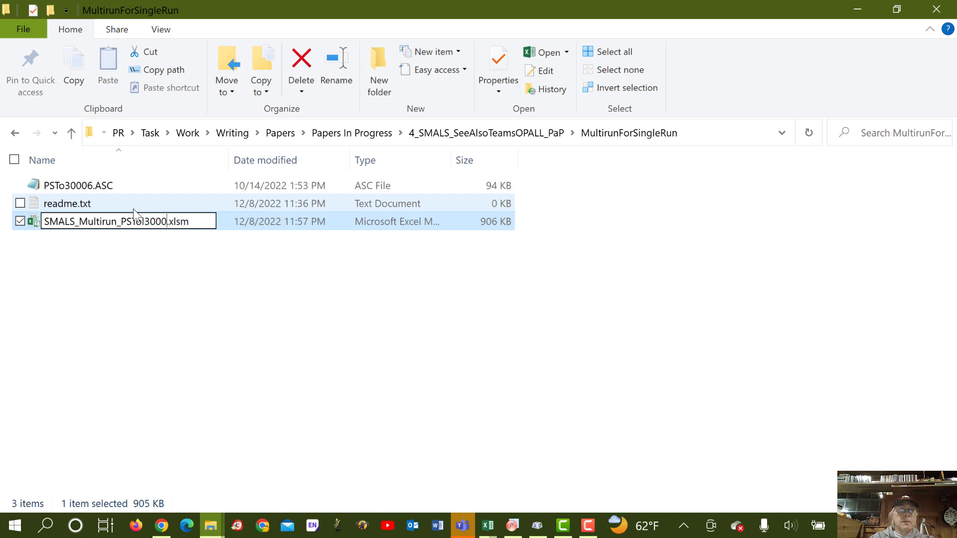
pyautogui.press('Return')
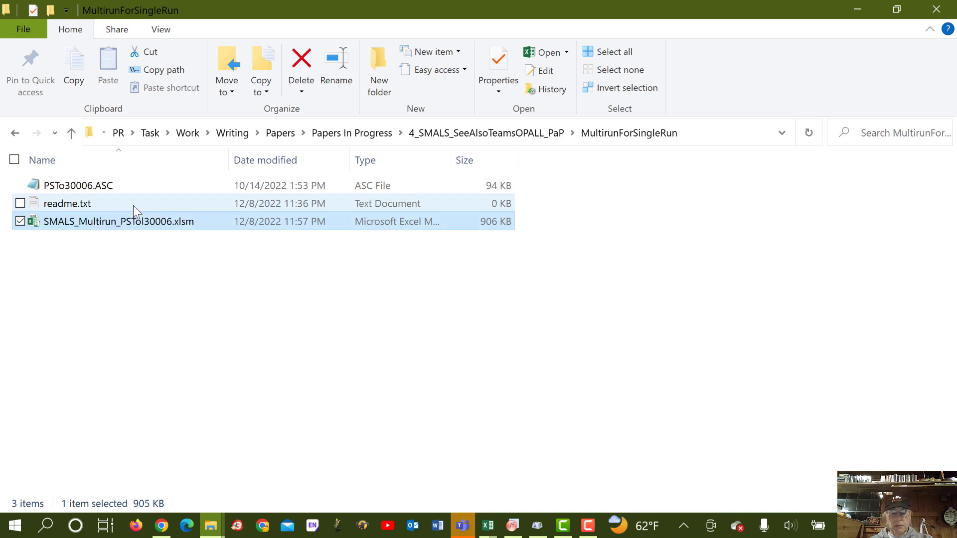
pyautogui.click(352, 302)
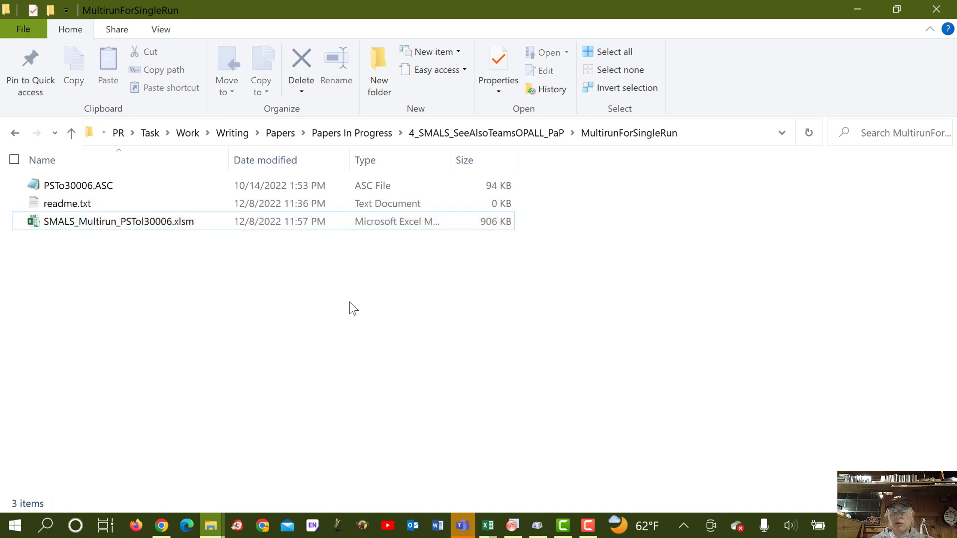
pyautogui.hotkey('alt', 'Tab')
pyautogui.hotkey('alt', 'Tab')
pyautogui.hotkey('alt', 'Tab')
pyautogui.hotkey('alt', 'Tab')
pyautogui.hotkey('alt', 'Tab')
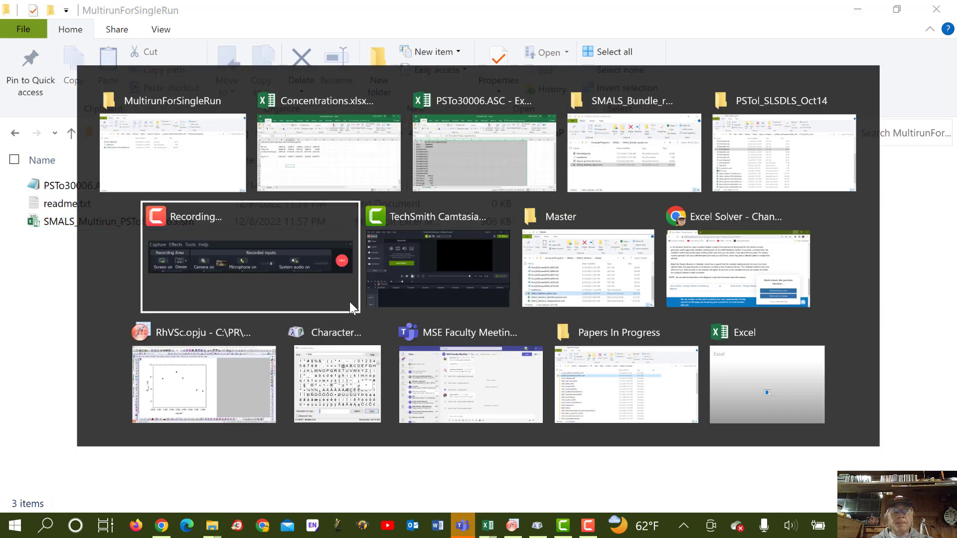